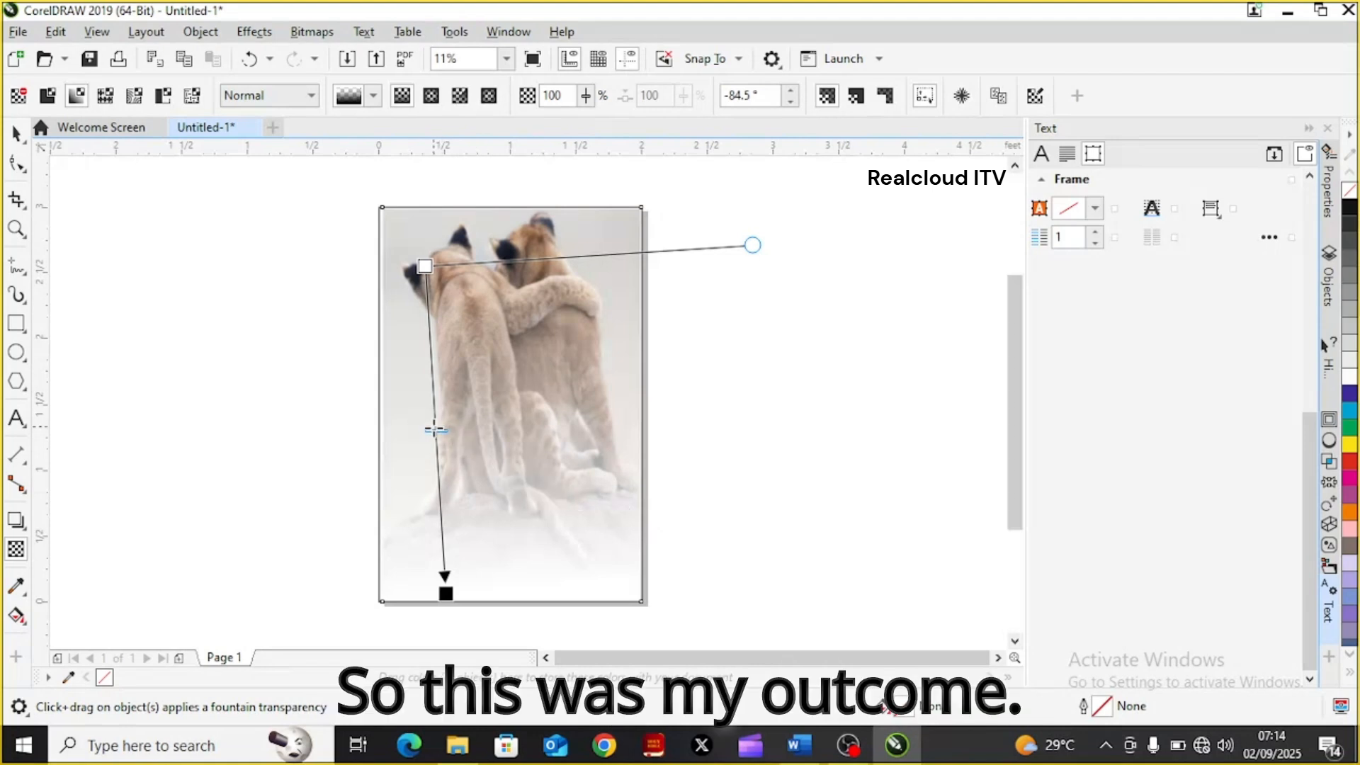
Shift the midpoint of the picture's fountain transparency up toward the start node, to about a quarter of the way along
left_click_drag(437, 432, 438, 489)
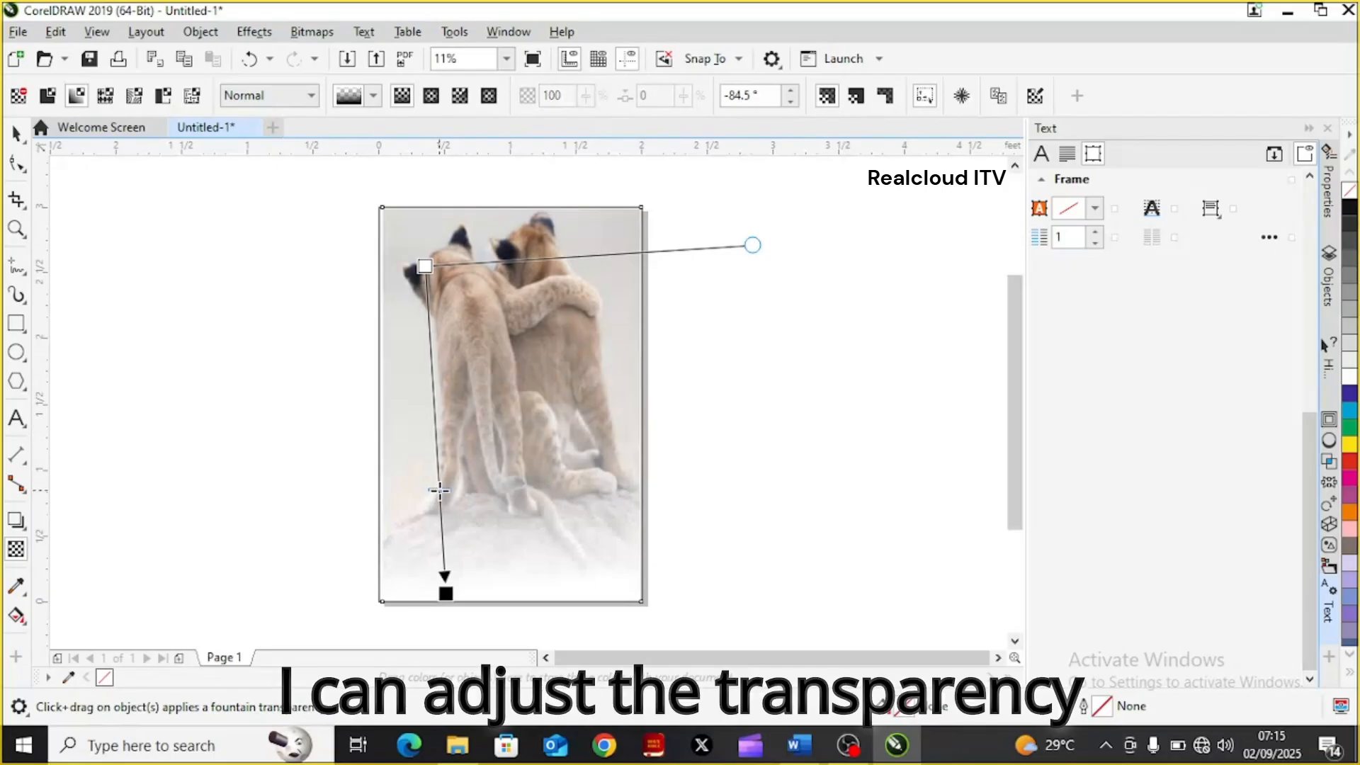
left_click_drag(439, 490, 430, 350)
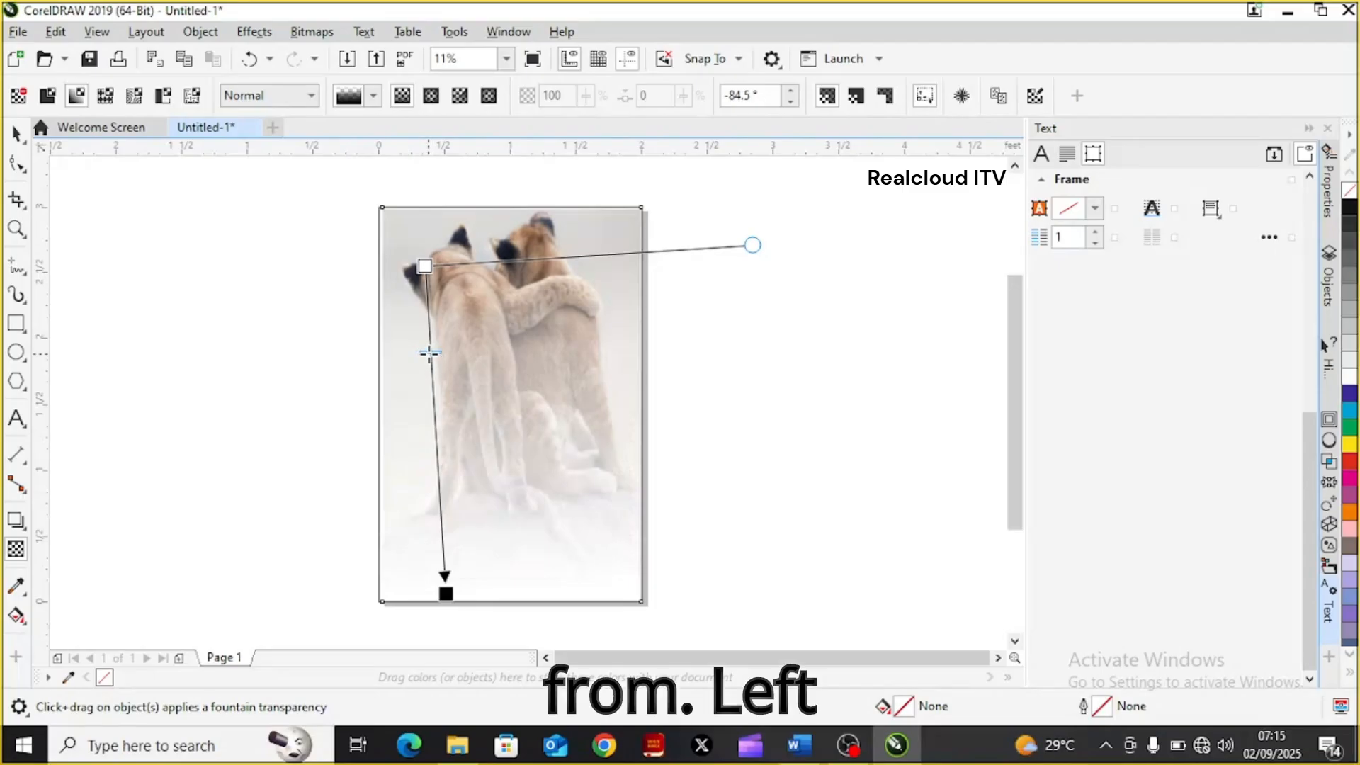
left_click_drag(429, 351, 432, 314)
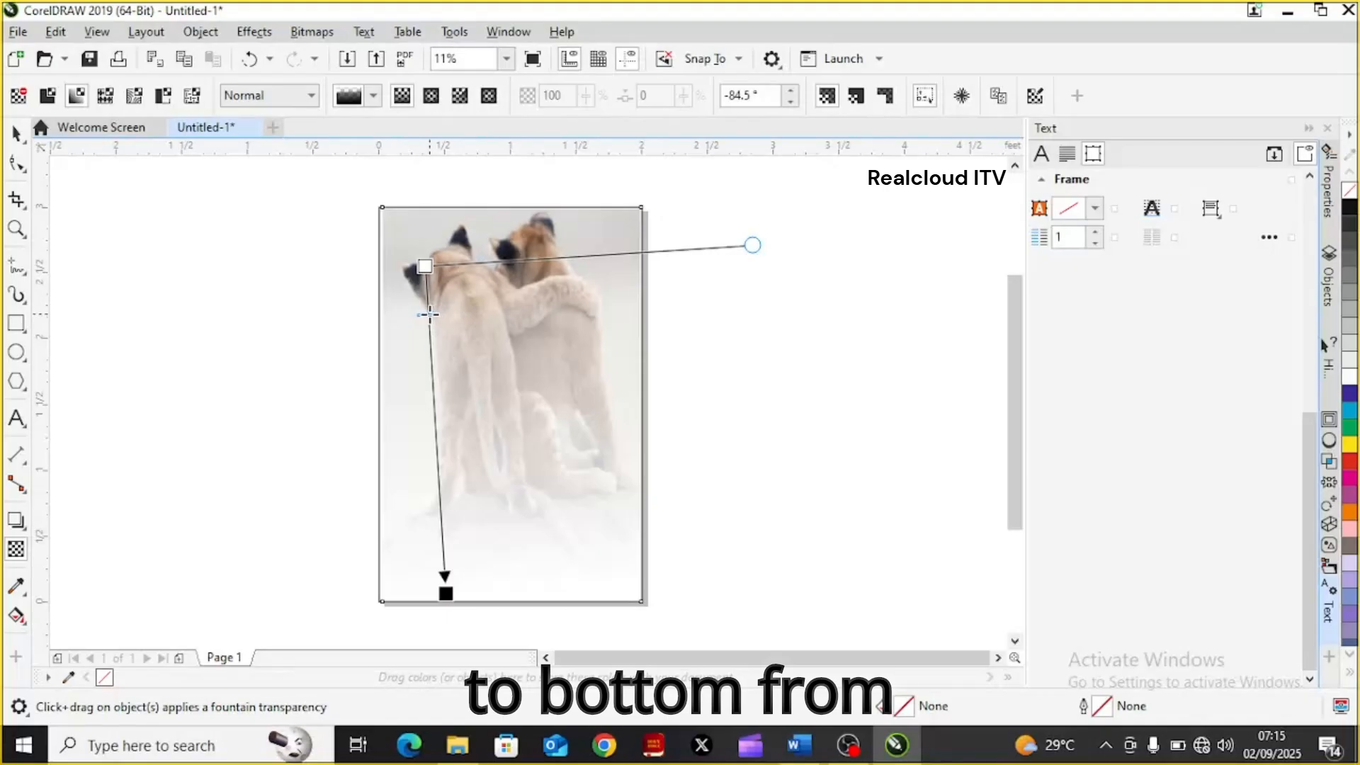
left_click_drag(429, 314, 433, 348)
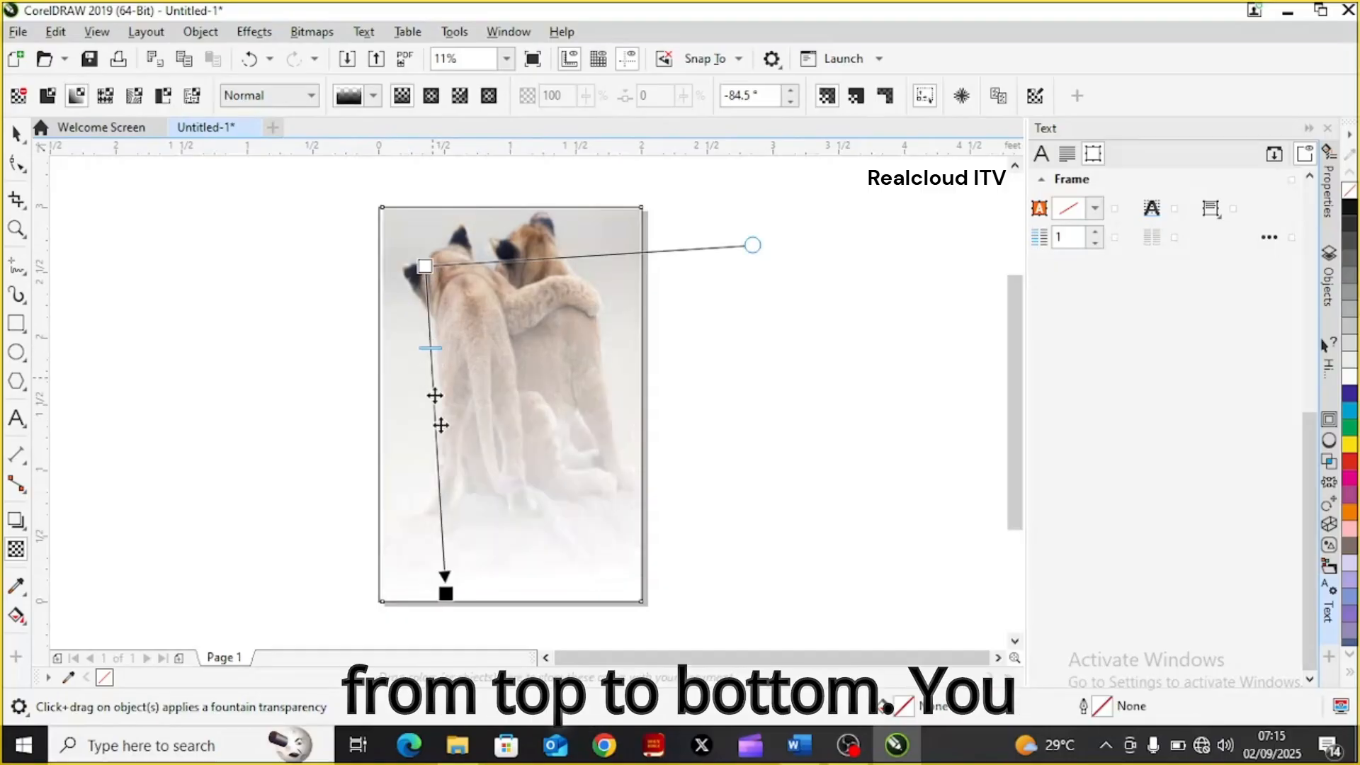
Redirect the fountain transparency to run from the right-hand cub's body to a point beyond the picture's left edge
left_click_drag(443, 585, 564, 450)
left_click_drag(624, 325, 635, 270)
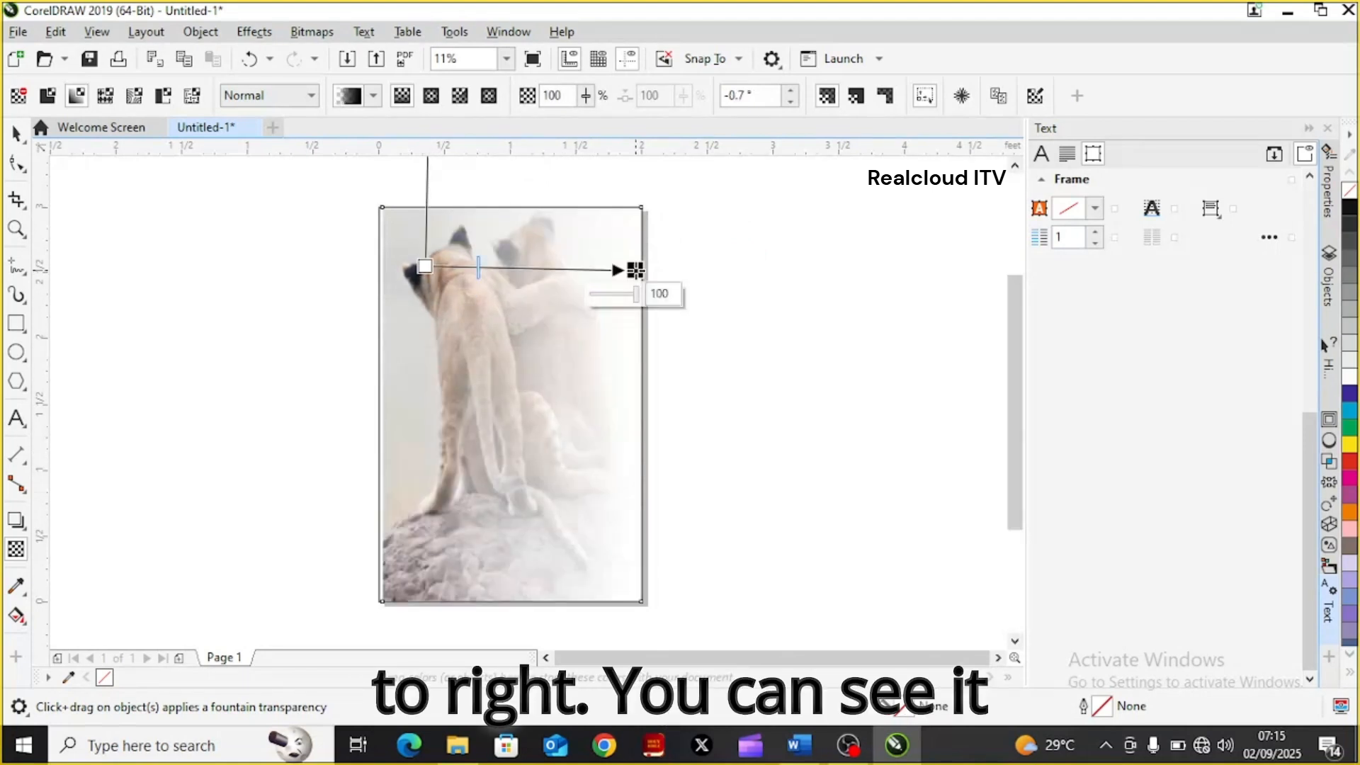
left_click_drag(635, 270, 273, 376)
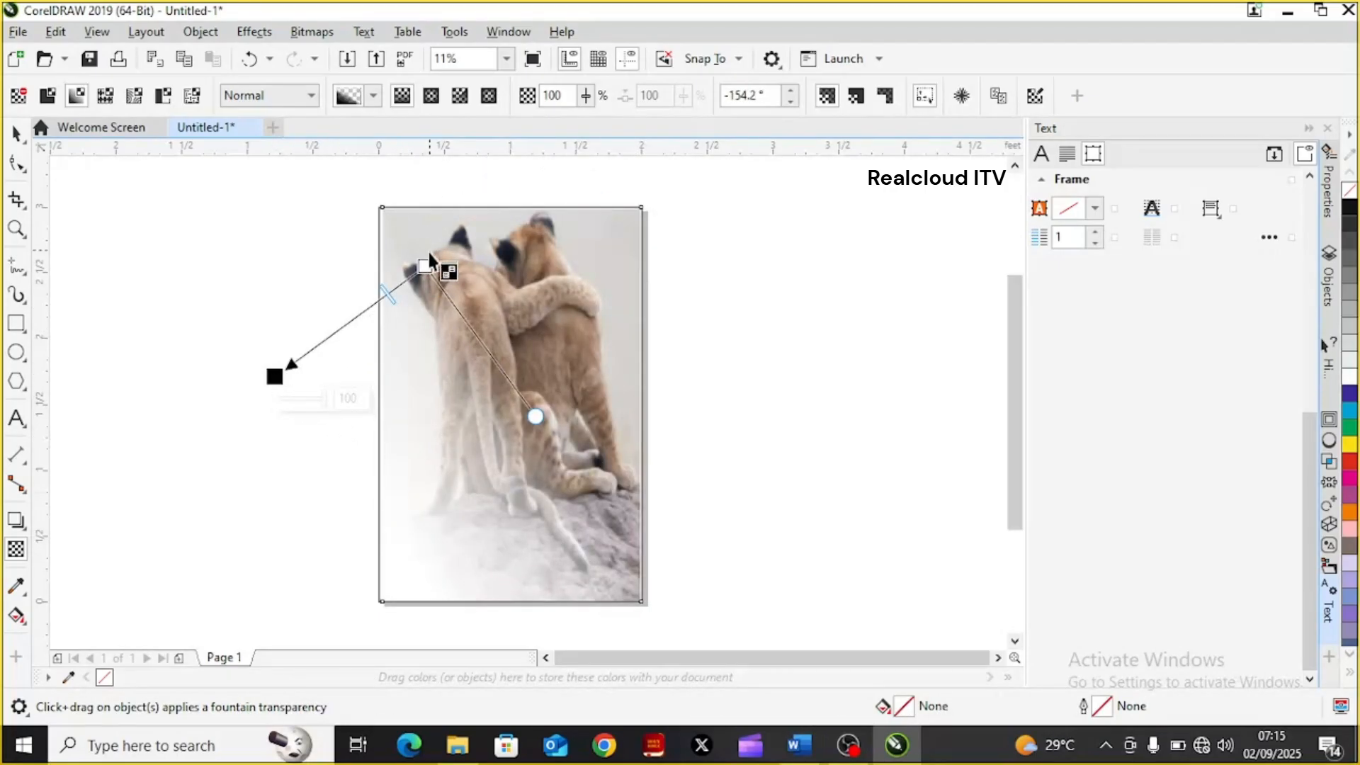
left_click_drag(423, 265, 591, 399)
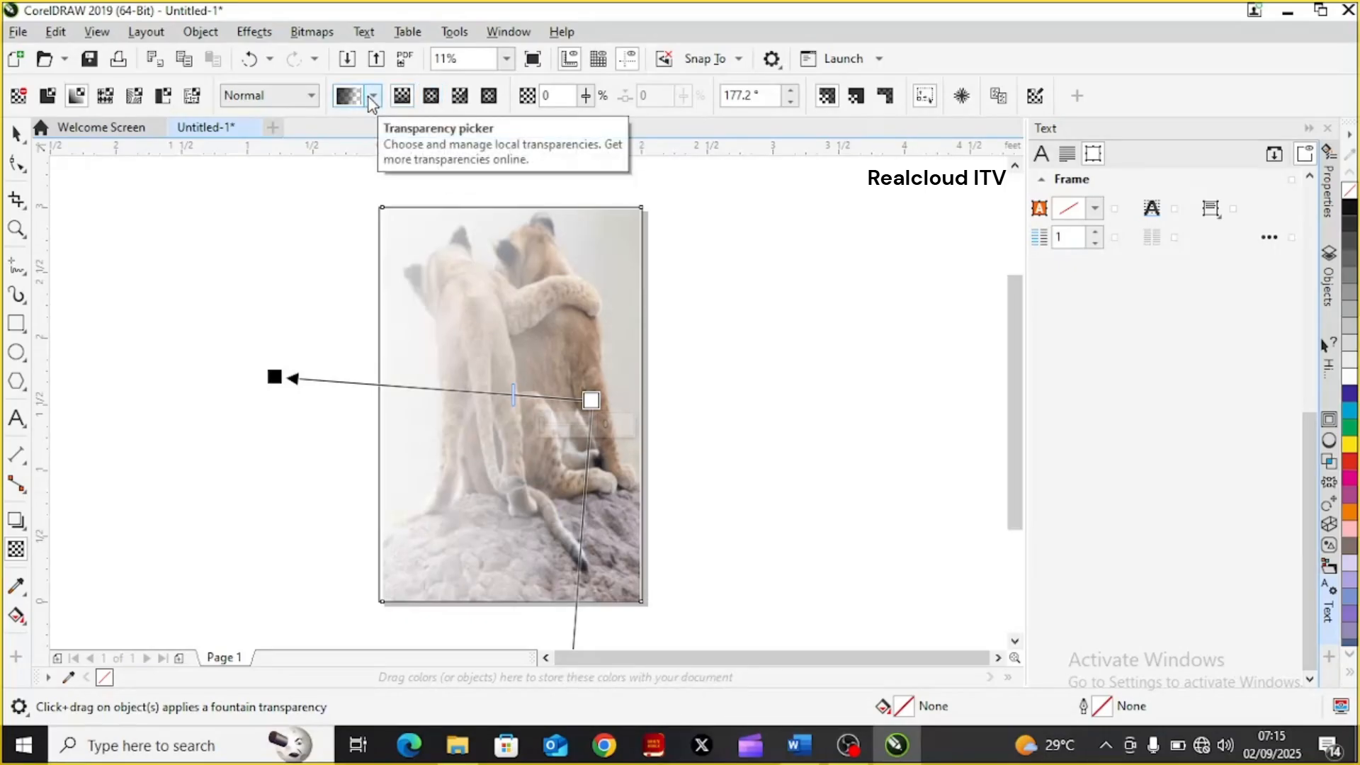
Try the conical and rectangular fountain transparency types on the picture
left_click(313, 98)
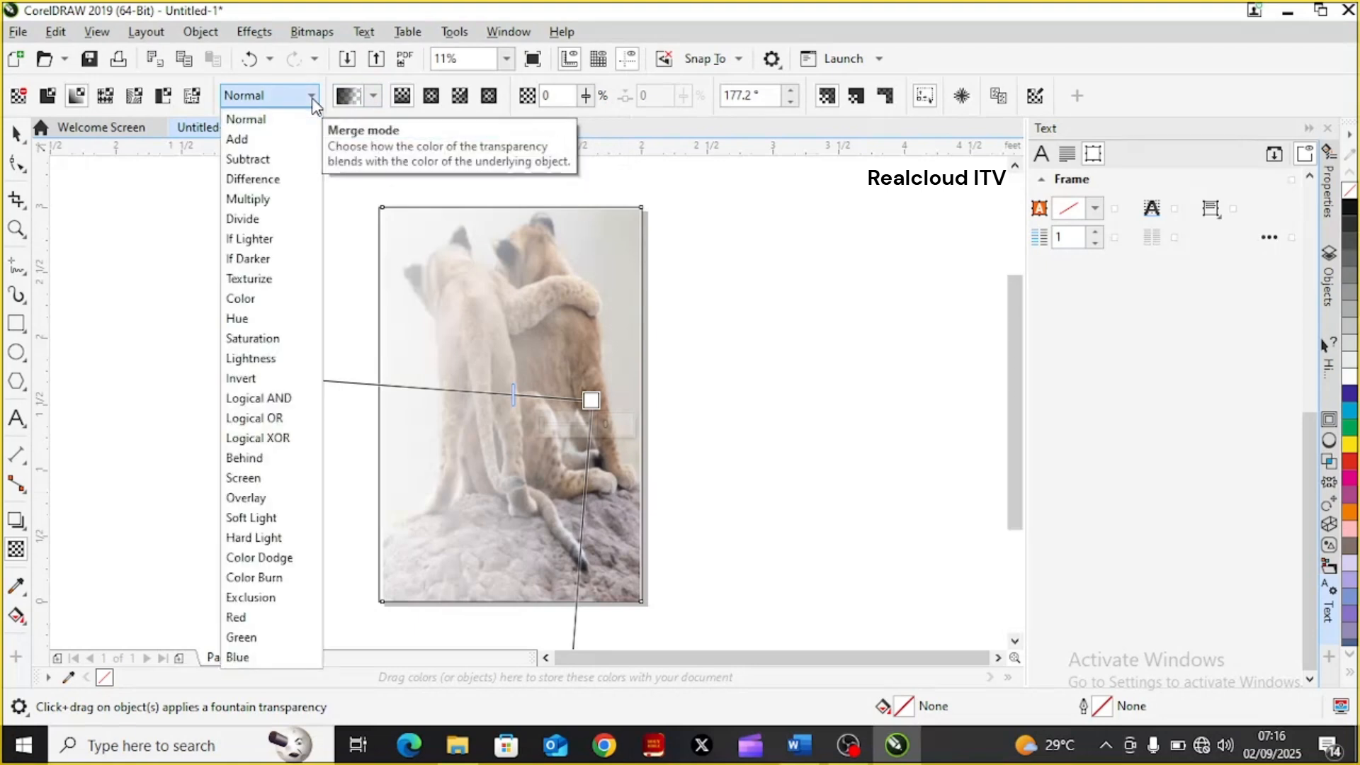
left_click(314, 99)
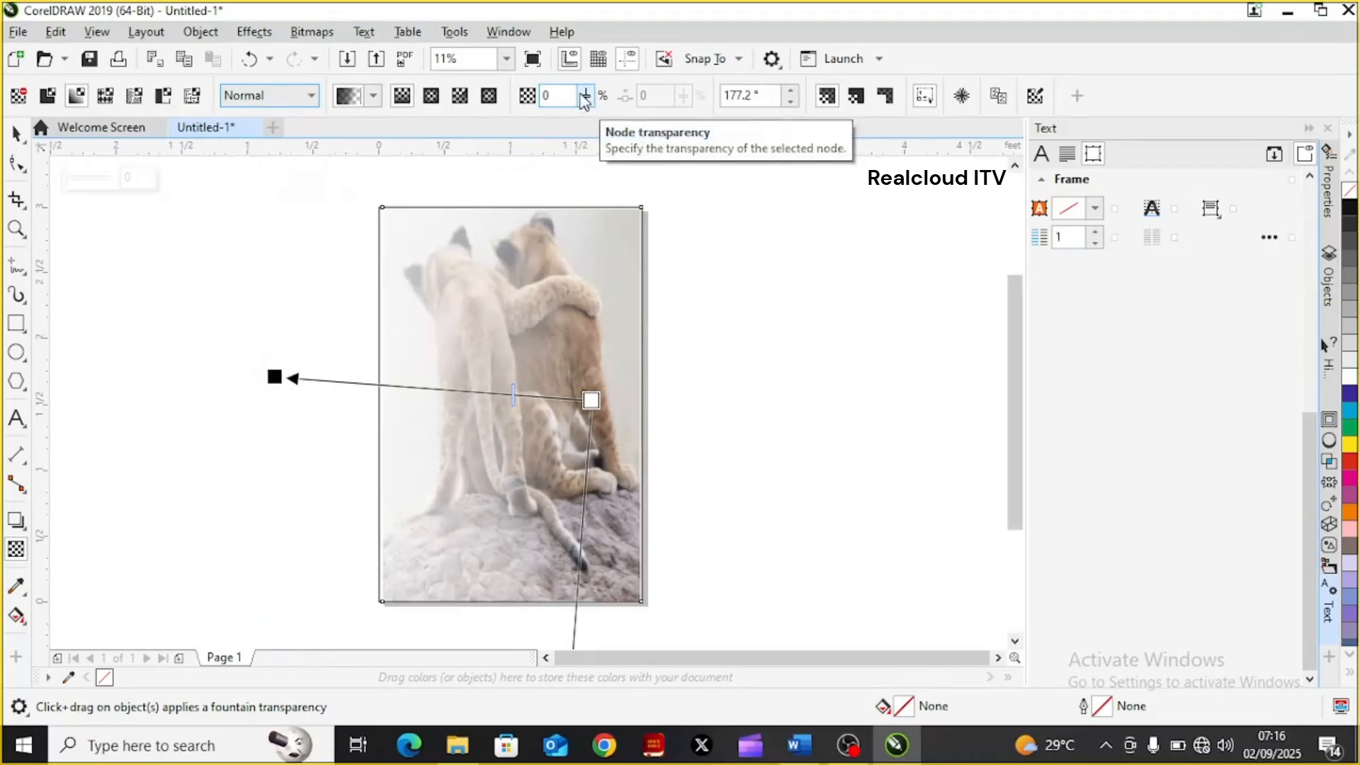
left_click(458, 98)
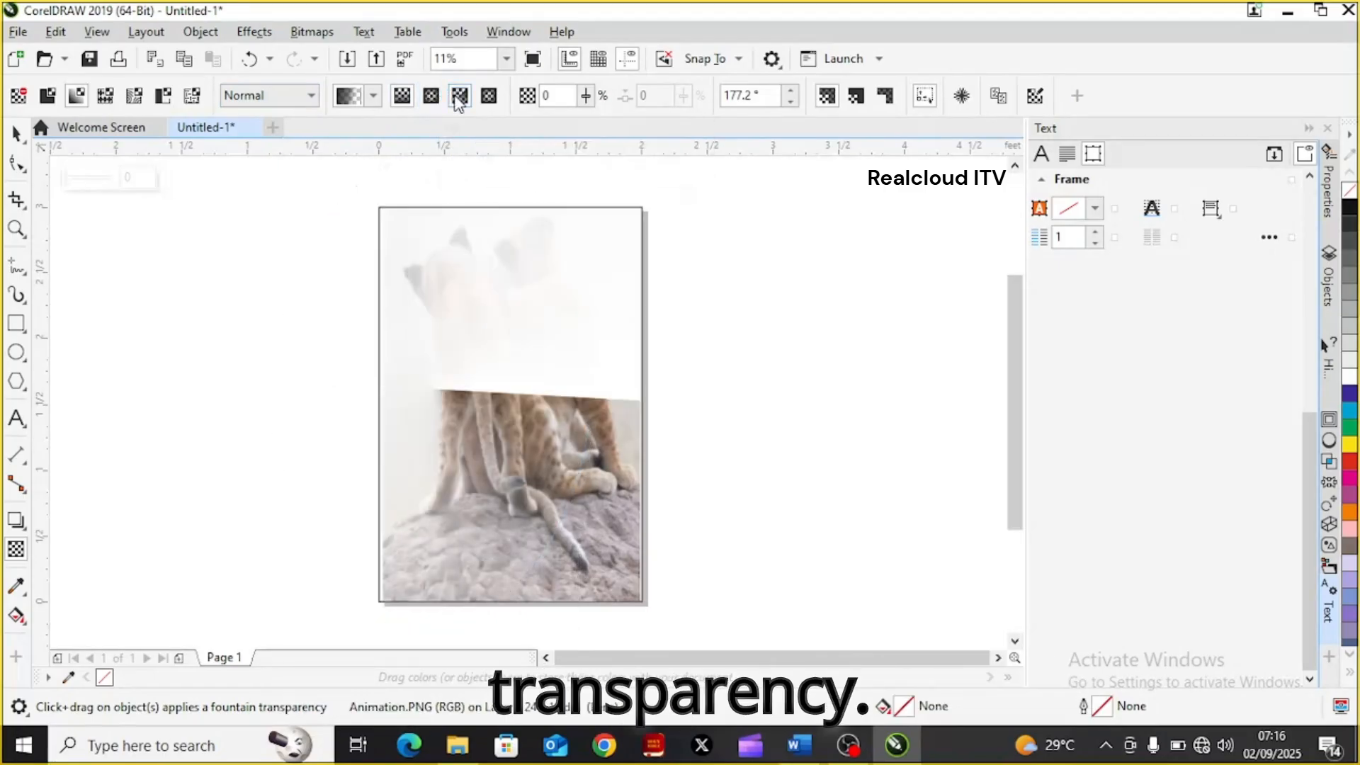
left_click(490, 98)
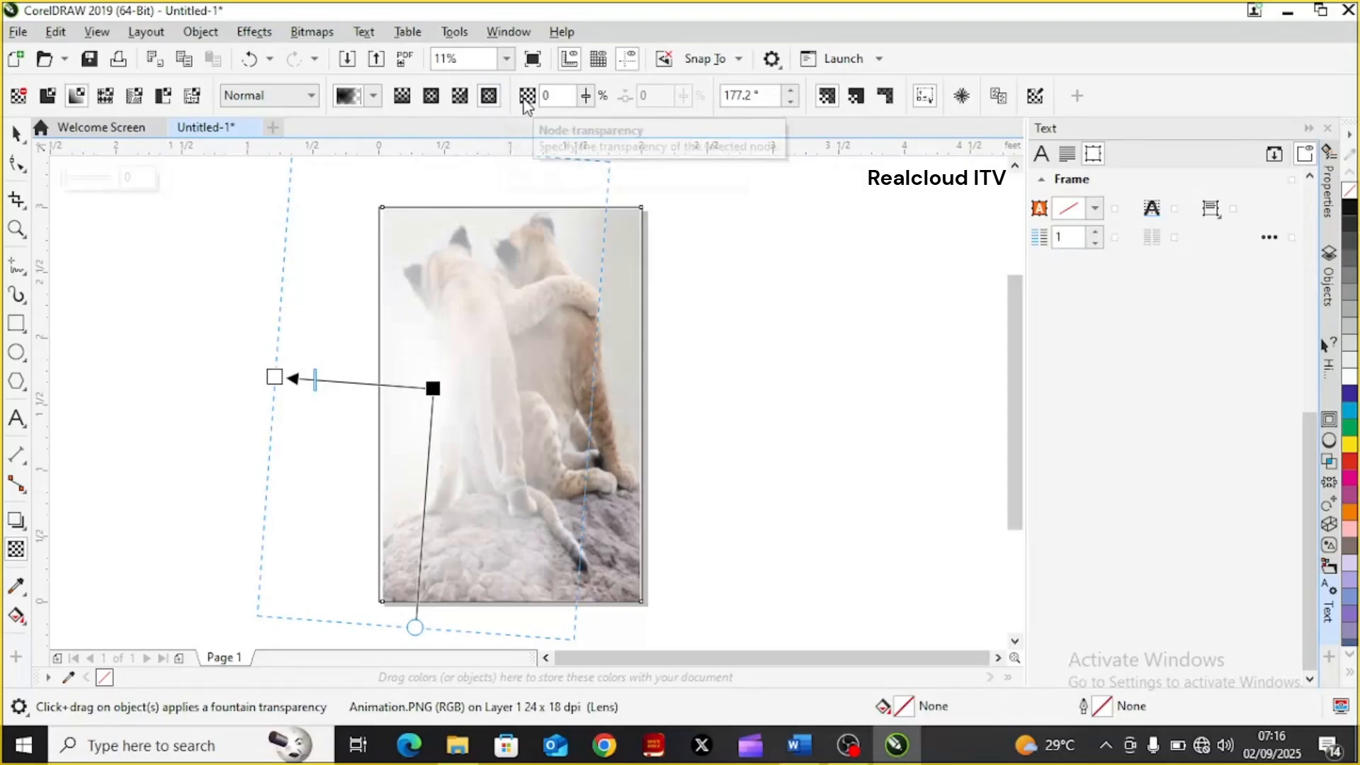
Set the node transparency to 44%
left_click(546, 96)
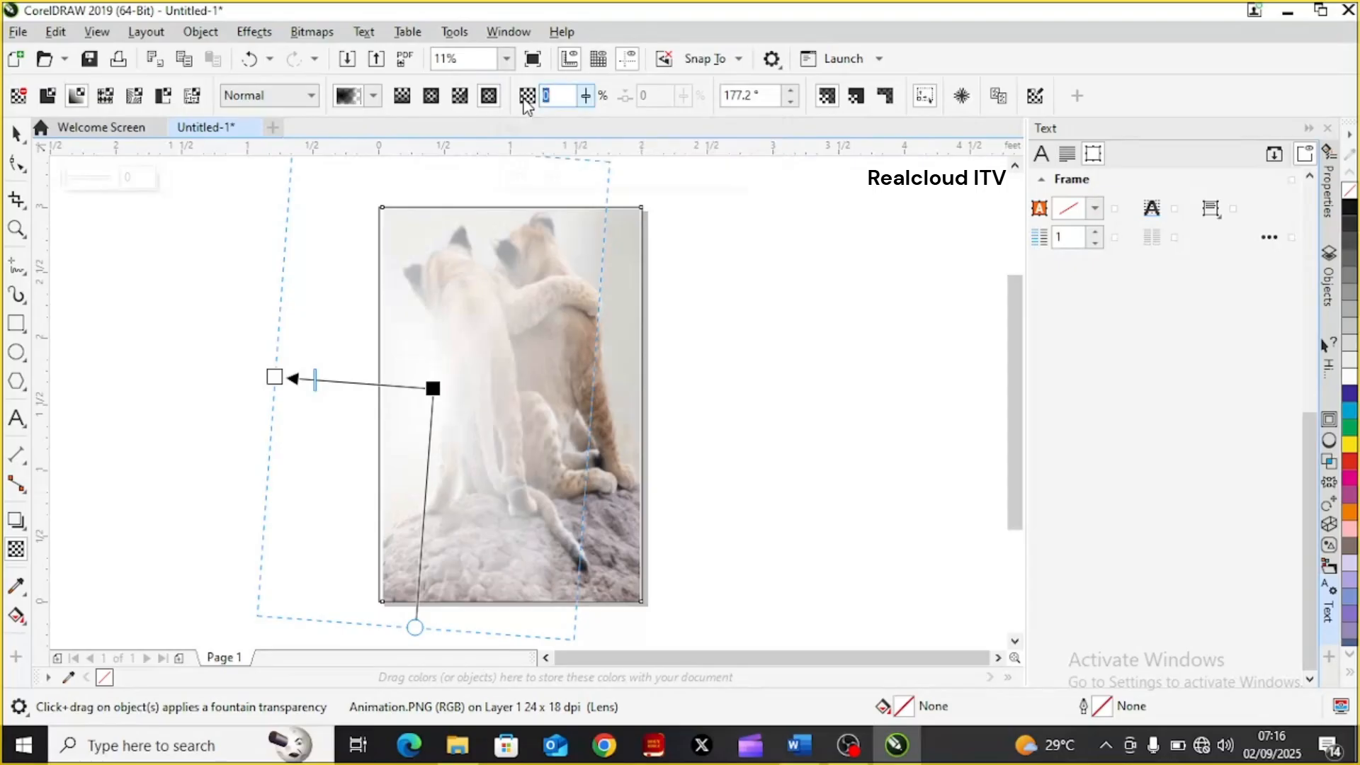
left_click(586, 102)
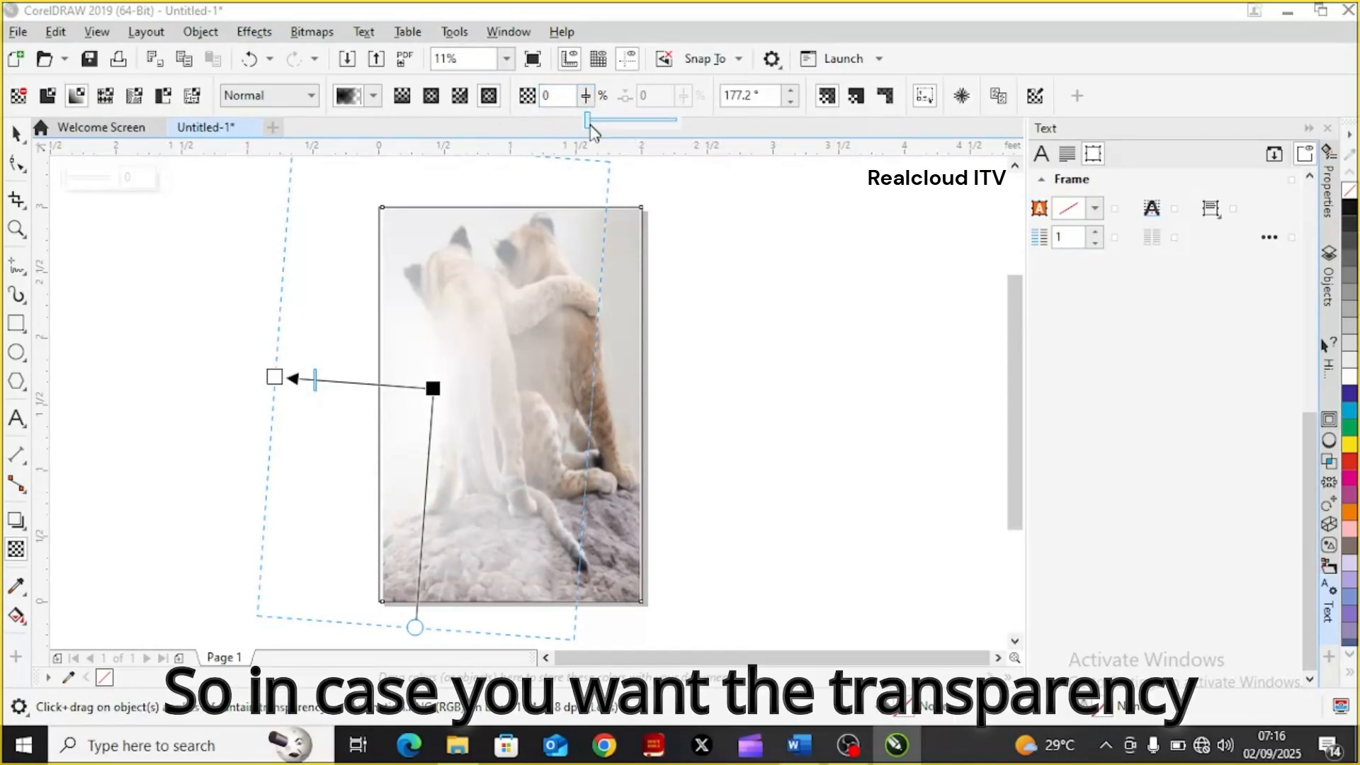
left_click_drag(589, 126, 627, 124)
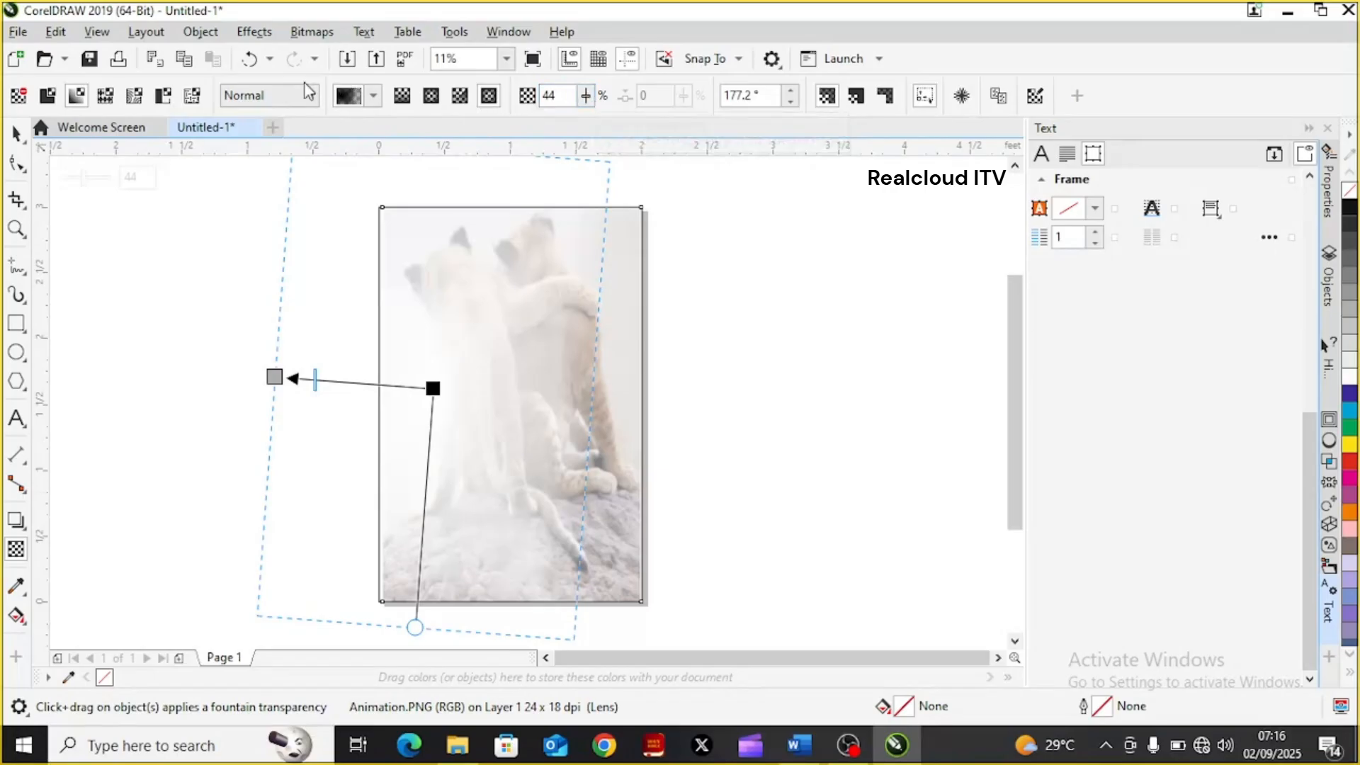
Change the picture to a linear fountain transparency and set its node transparency to 73%
left_click(374, 100)
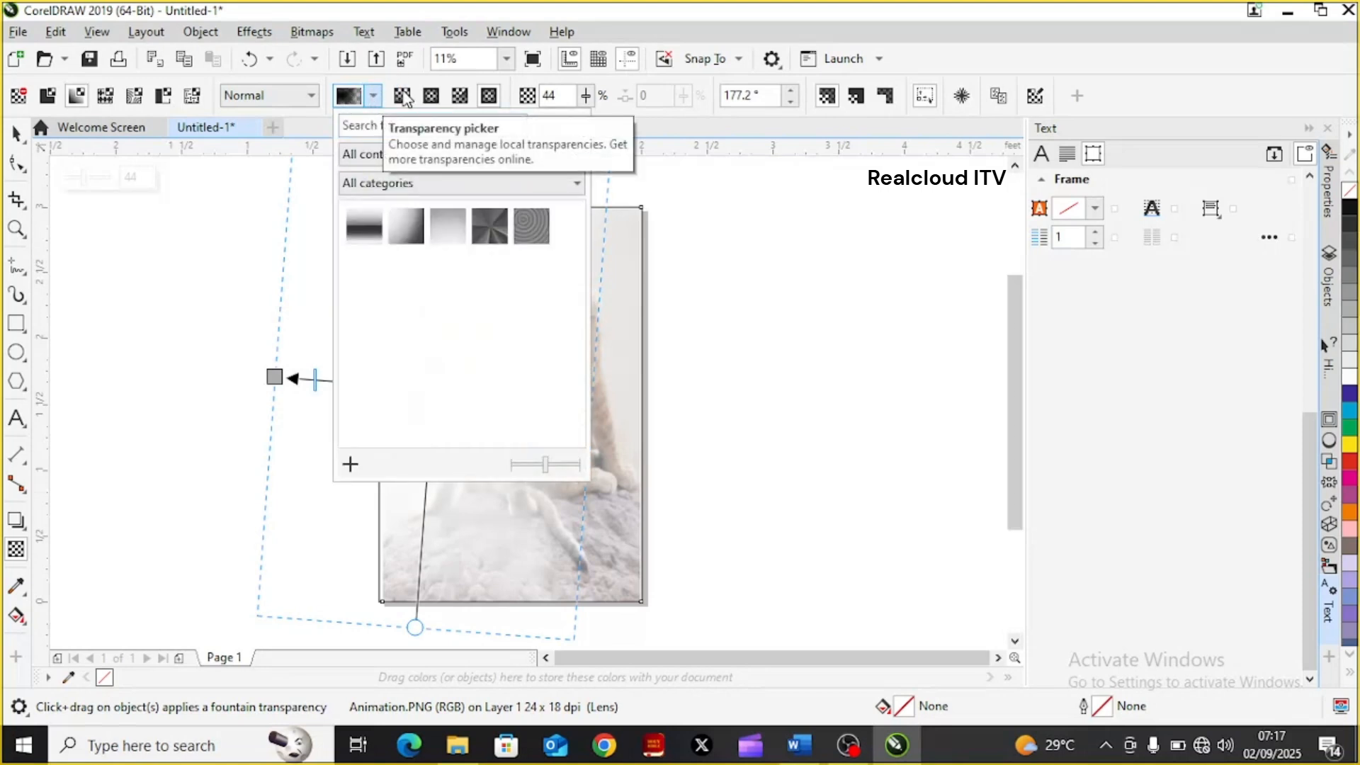
left_click(404, 98)
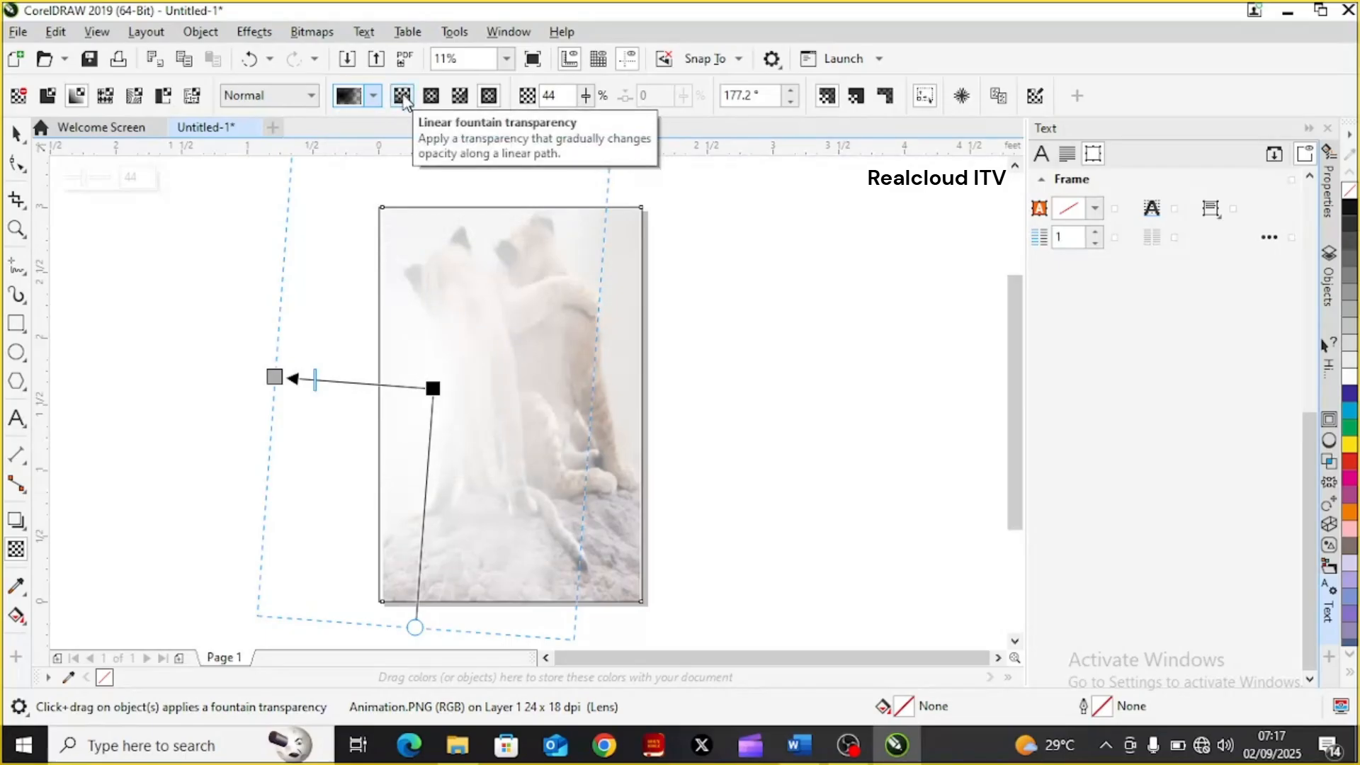
left_click(402, 97)
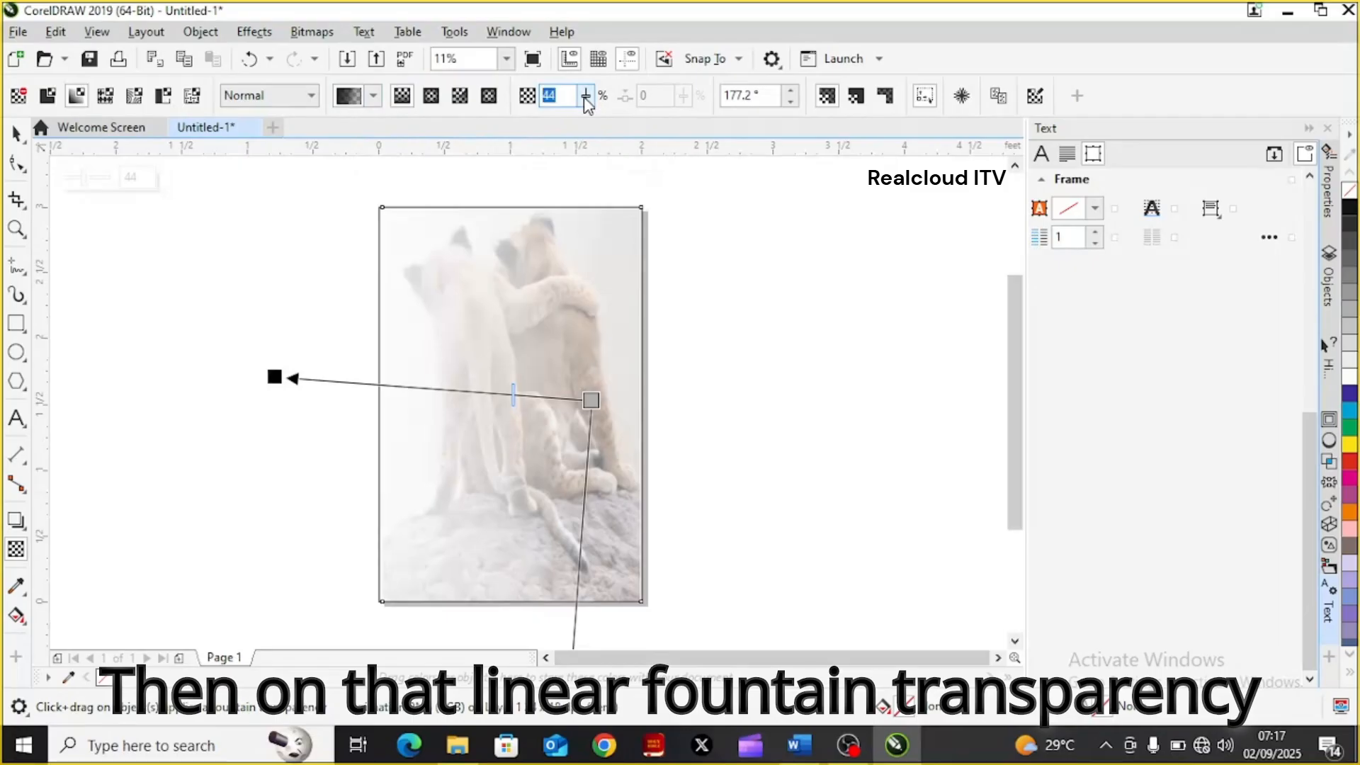
left_click_drag(585, 103, 610, 125)
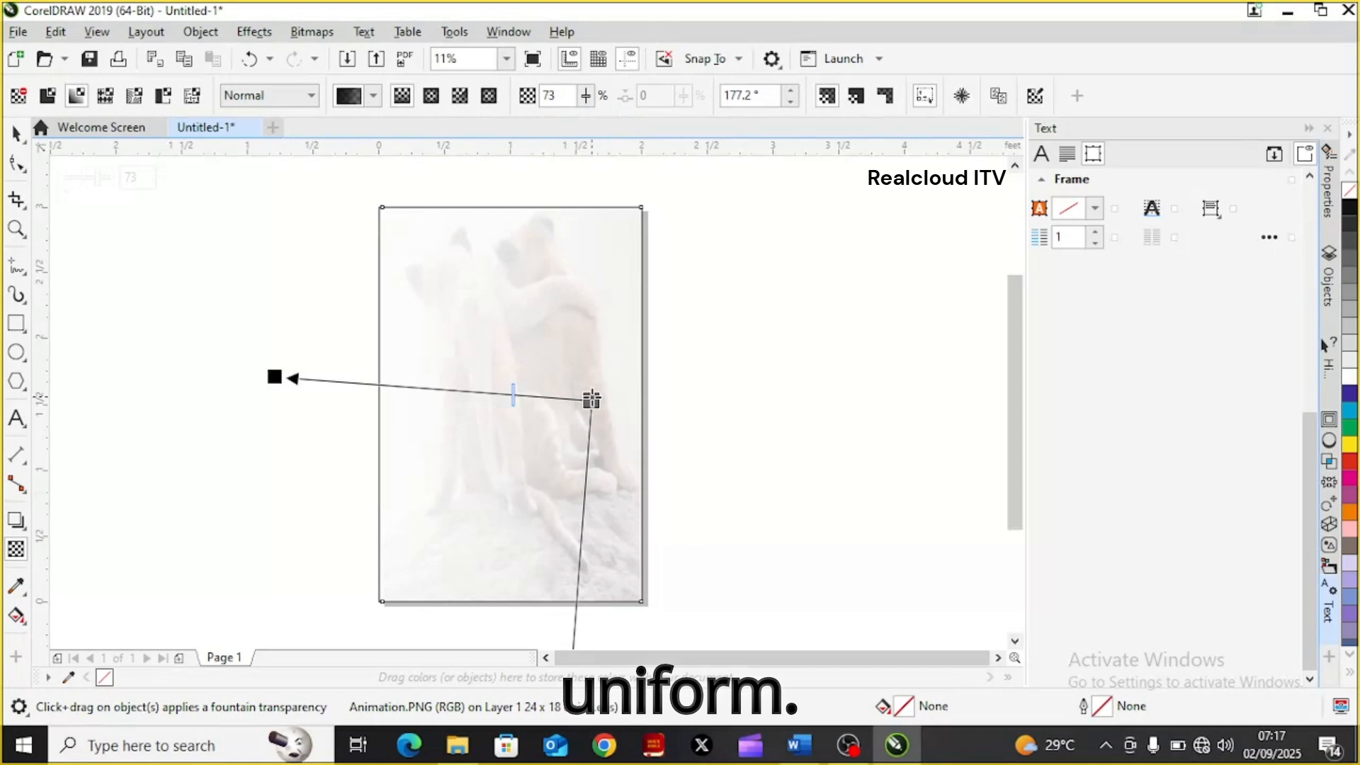
Move the start node slightly up the right-hand cub's body and set its transparency to 83%
left_click_drag(591, 400, 593, 362)
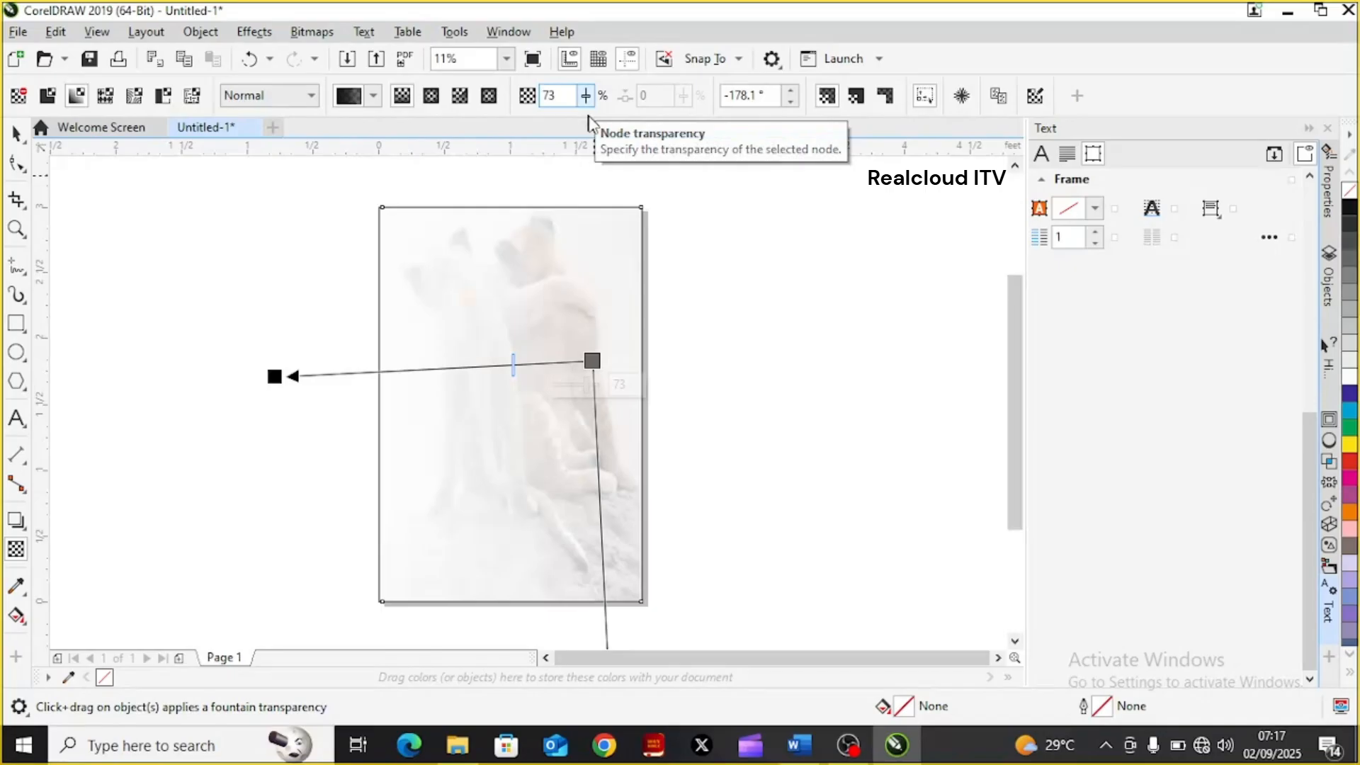
left_click(586, 98)
left_click_drag(582, 113, 592, 121)
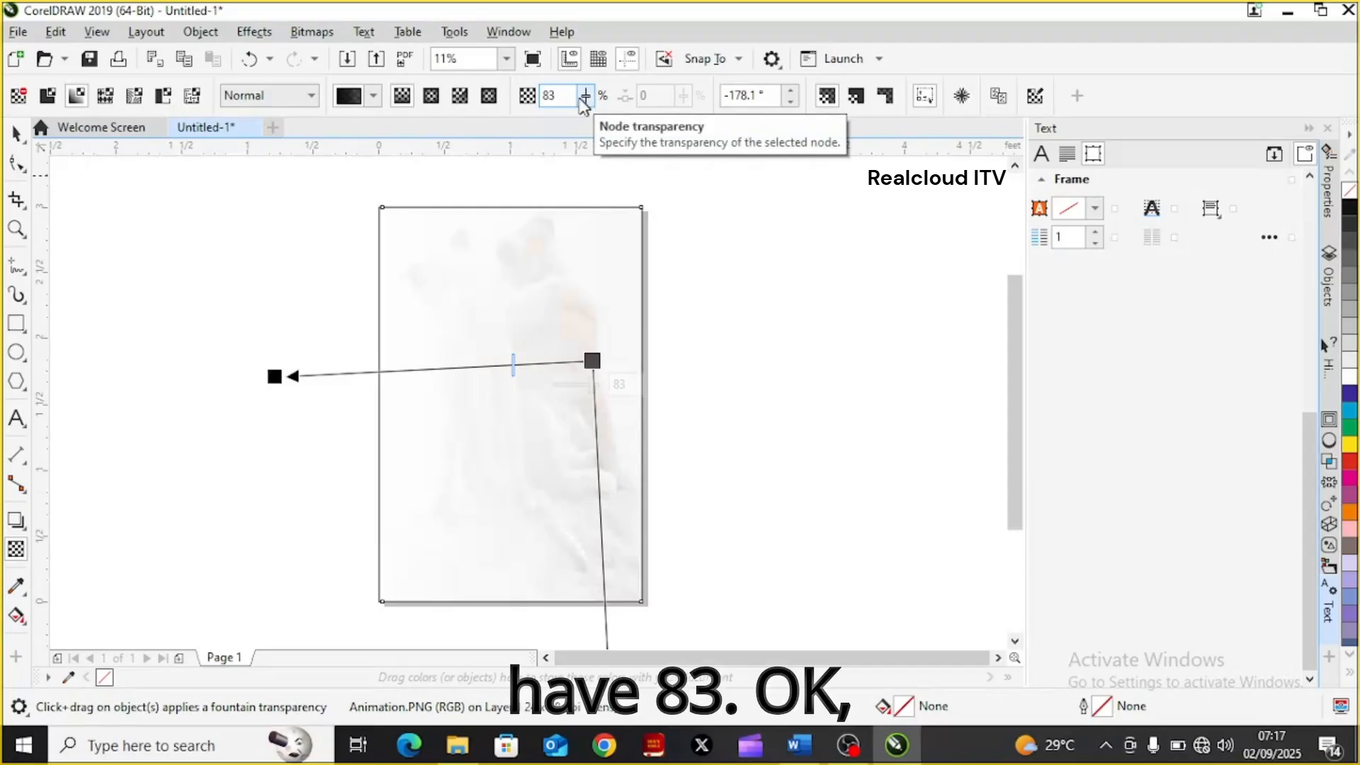
Set the start node's transparency to 63% and return to the Pick tool
left_click(582, 98)
left_click_drag(572, 134, 565, 134)
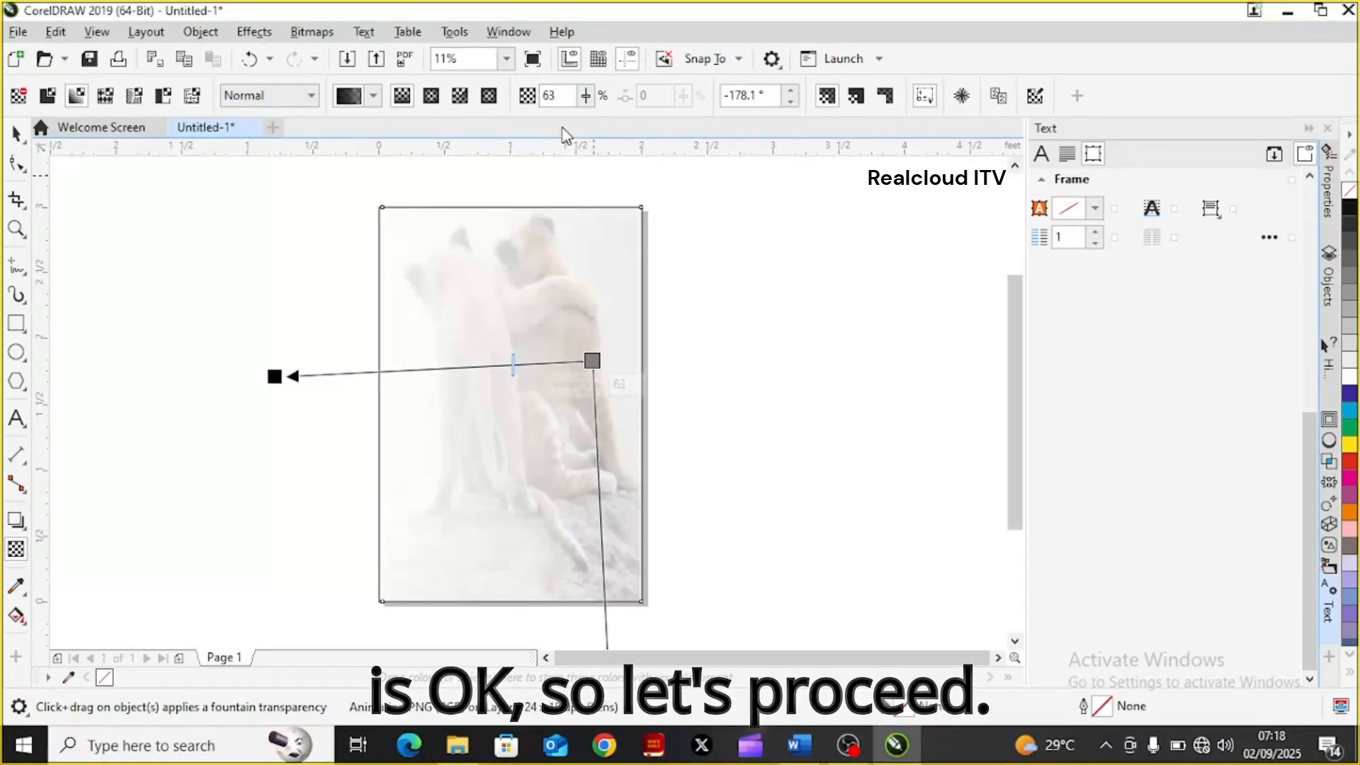
left_click(18, 140)
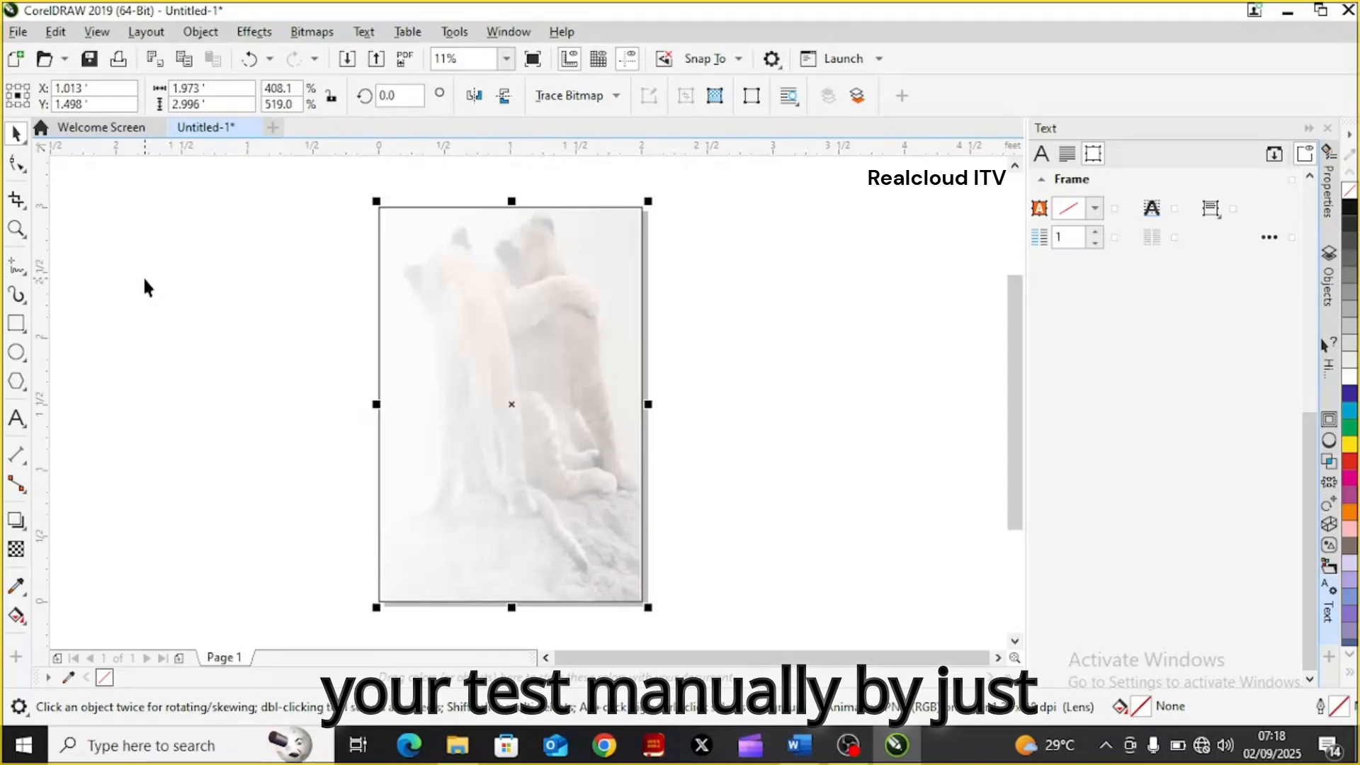
left_click(17, 419)
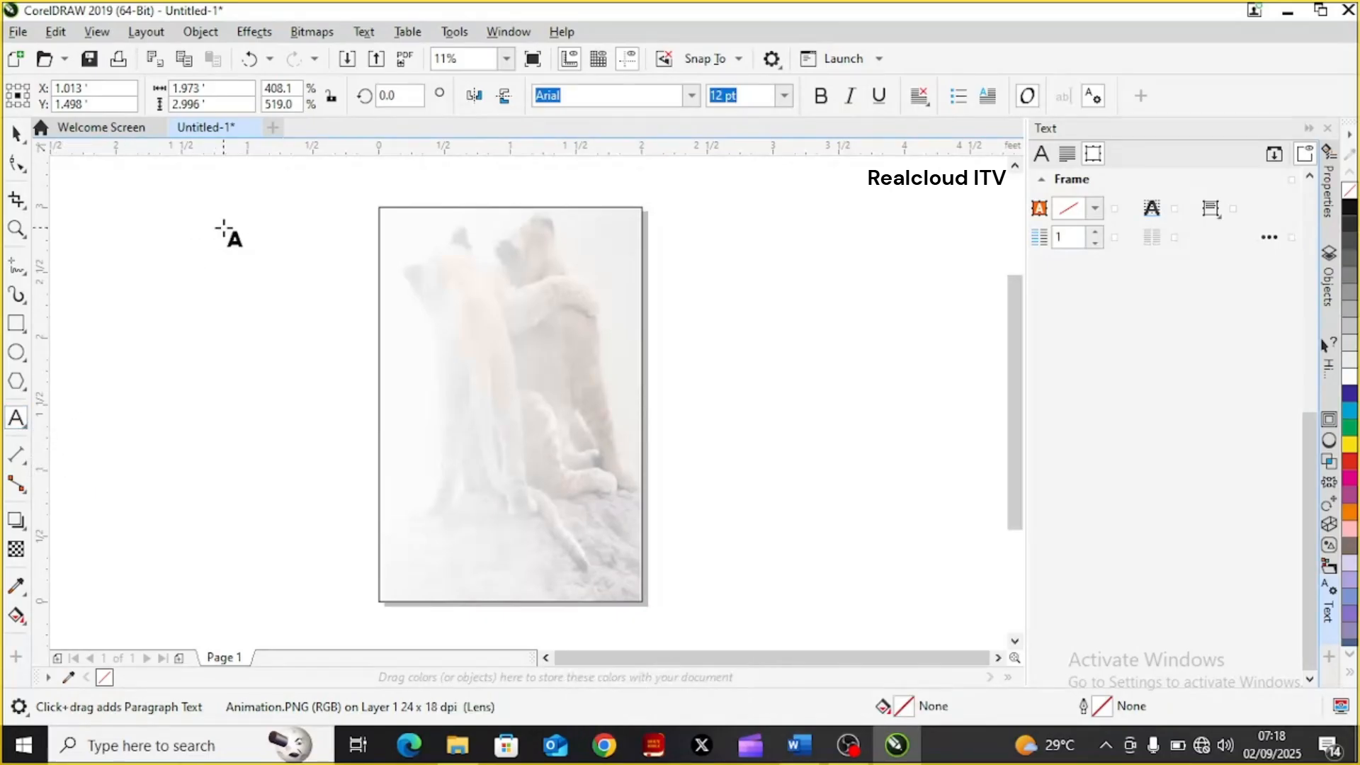
left_click(425, 222)
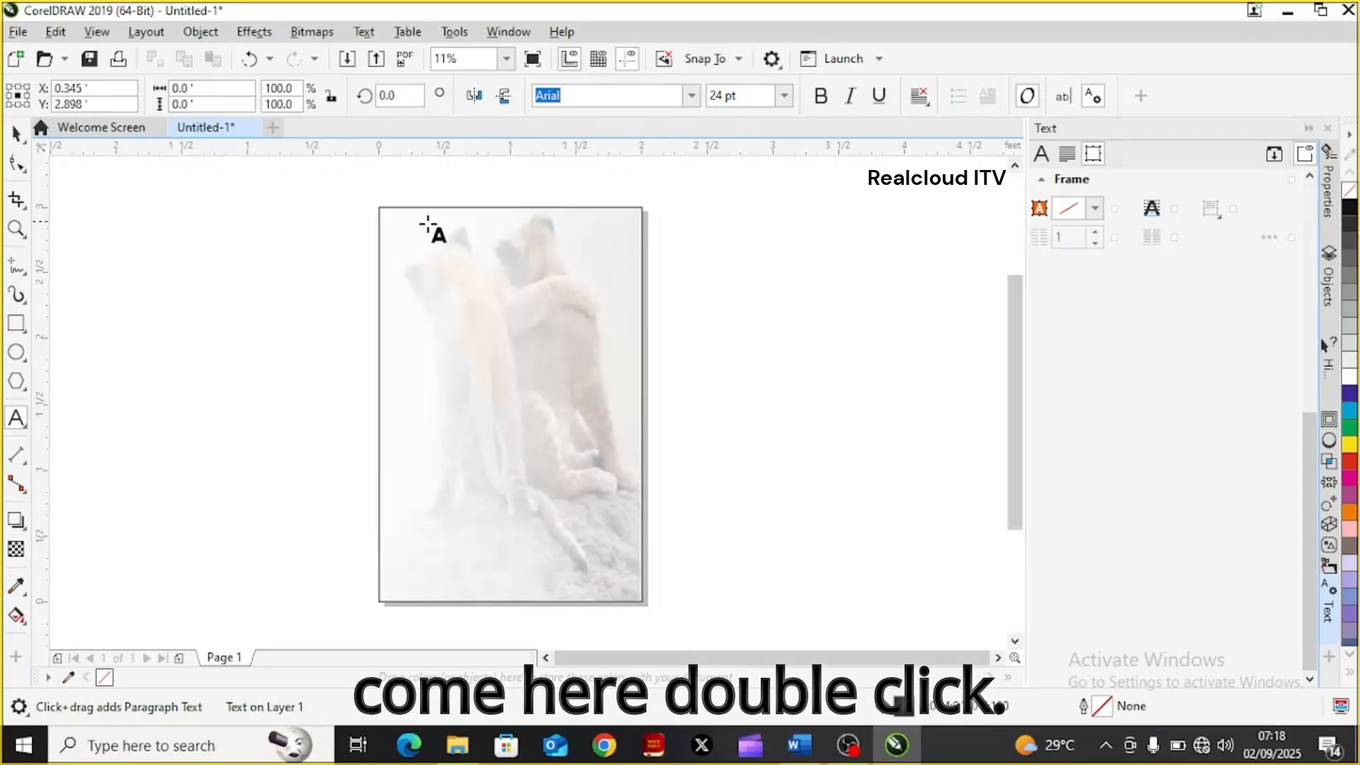
double_click(511, 246)
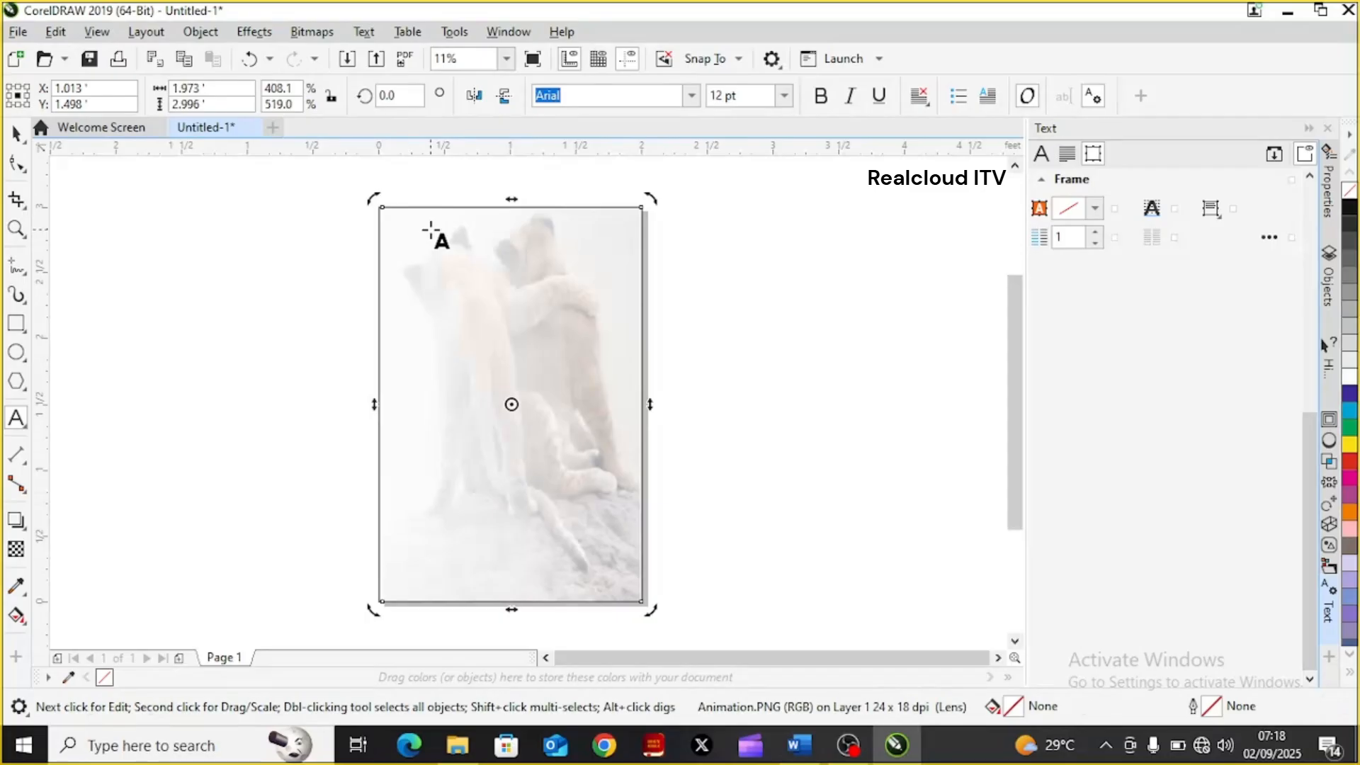
left_click(429, 228)
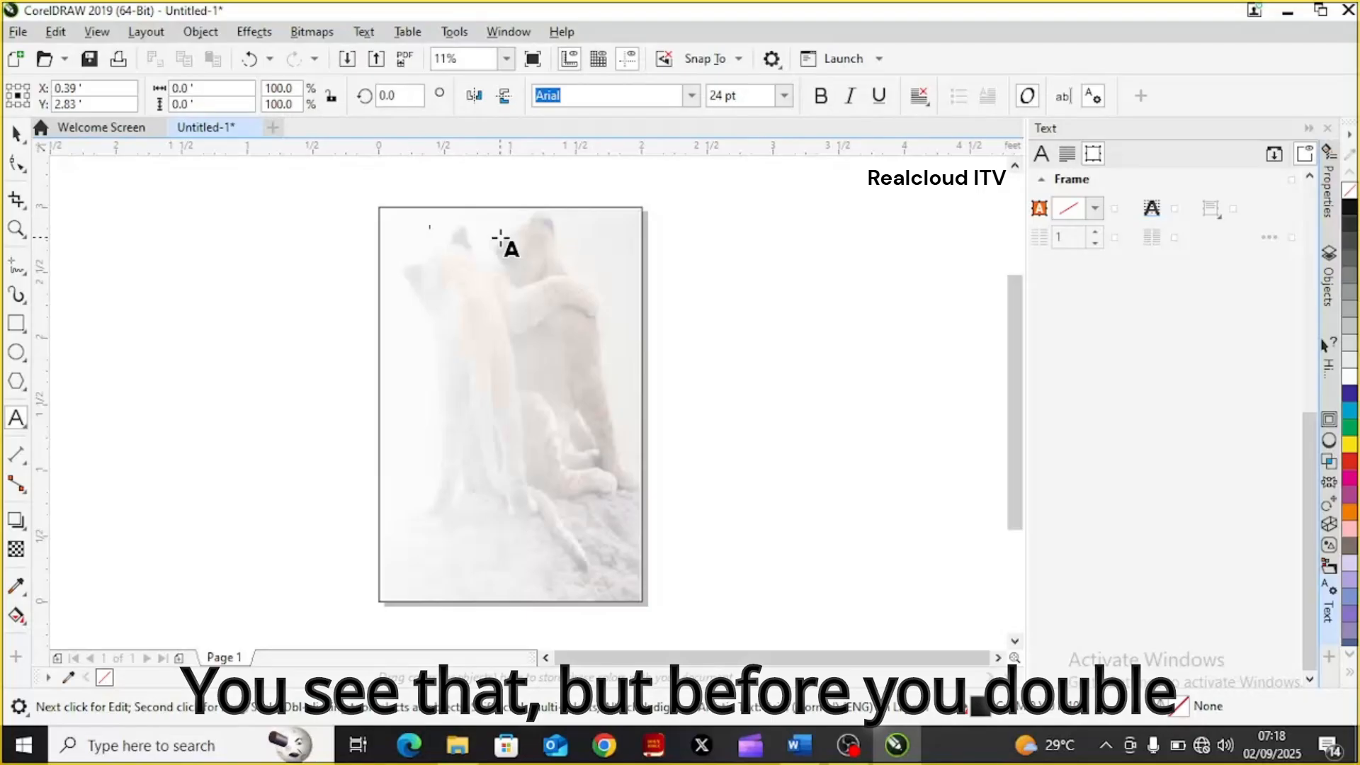
left_click(692, 97)
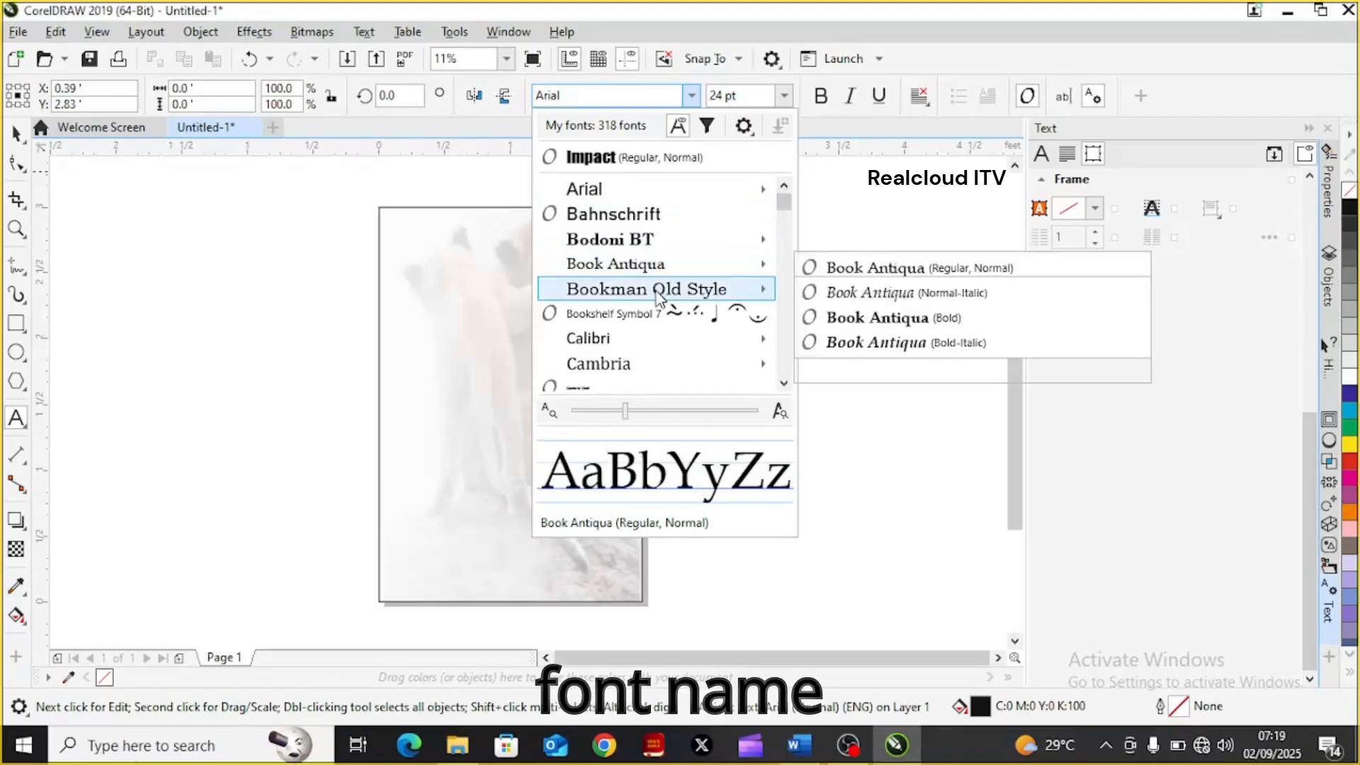
mouse_move(659, 294)
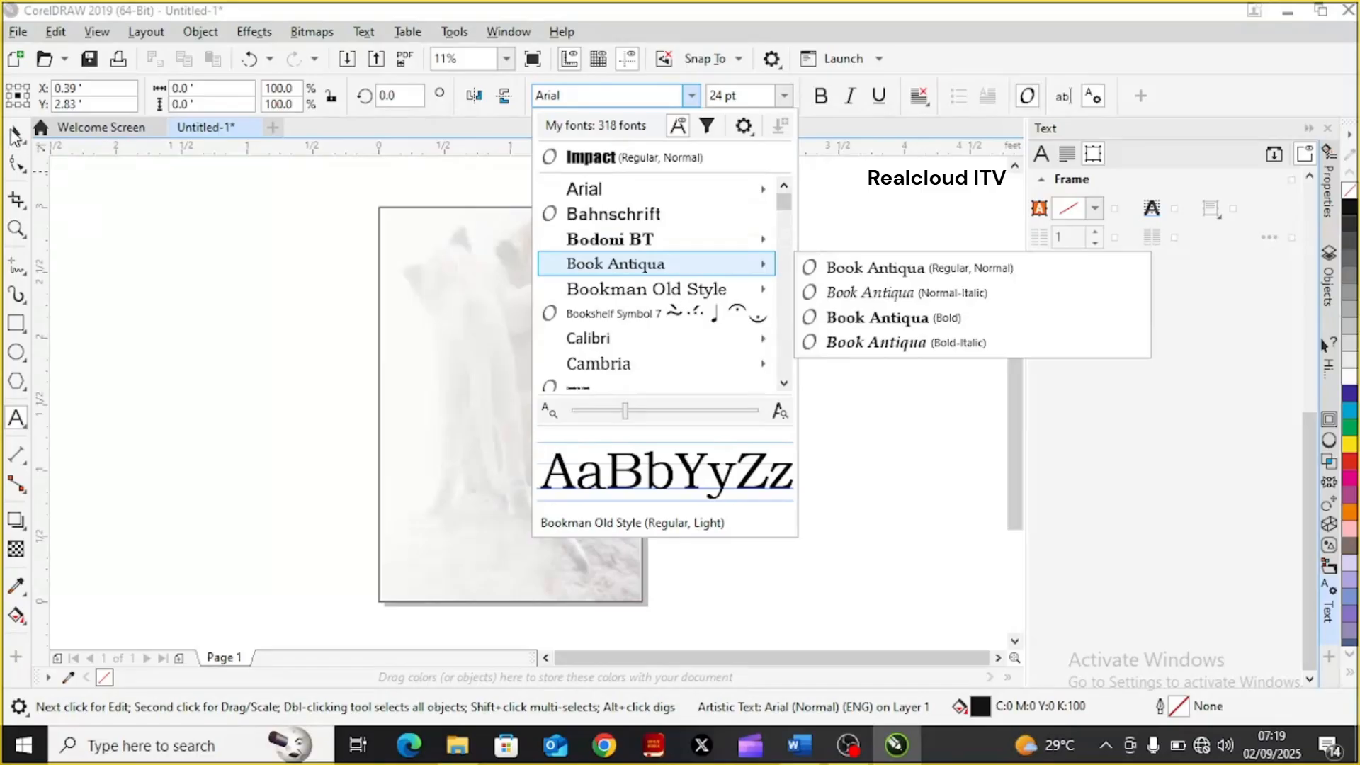
Dismiss the font choice and undo the empty text placement and the last node transparency change
left_click(15, 137)
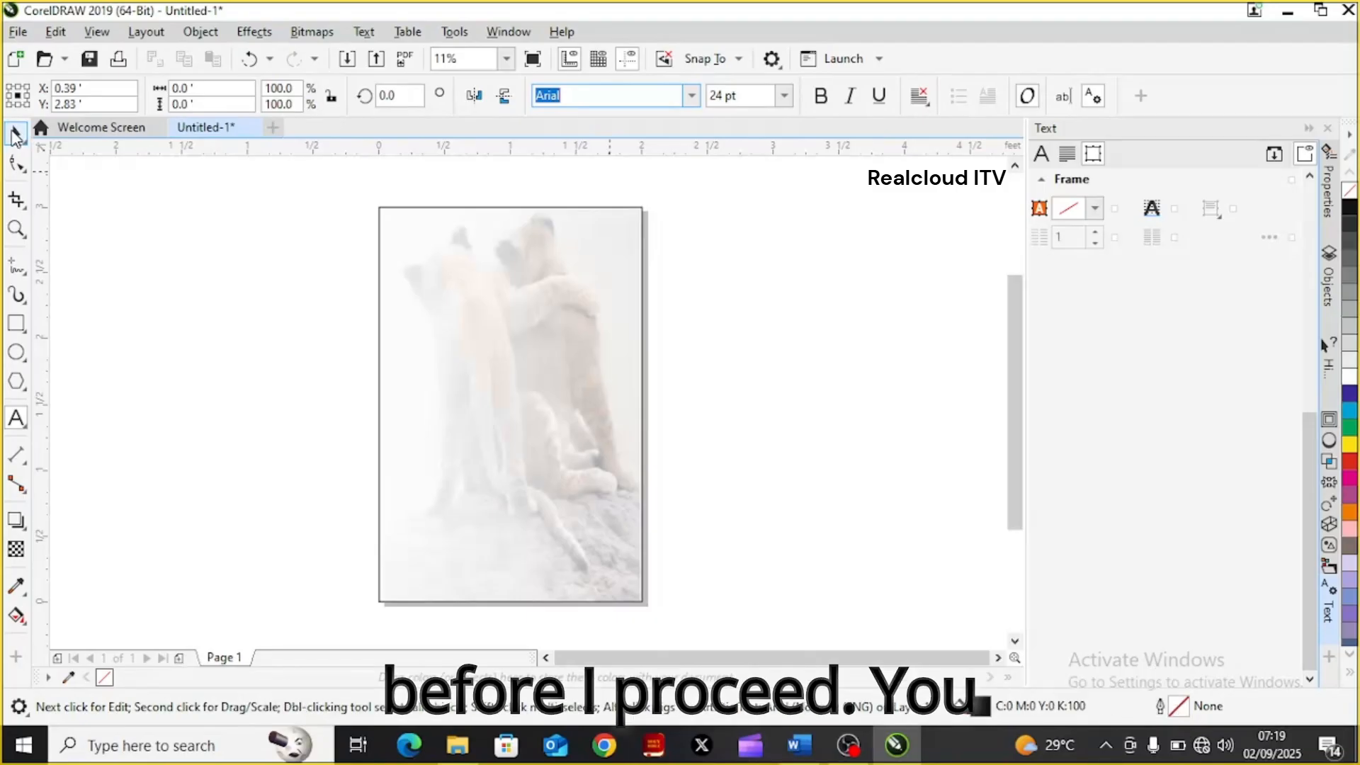
left_click(131, 354)
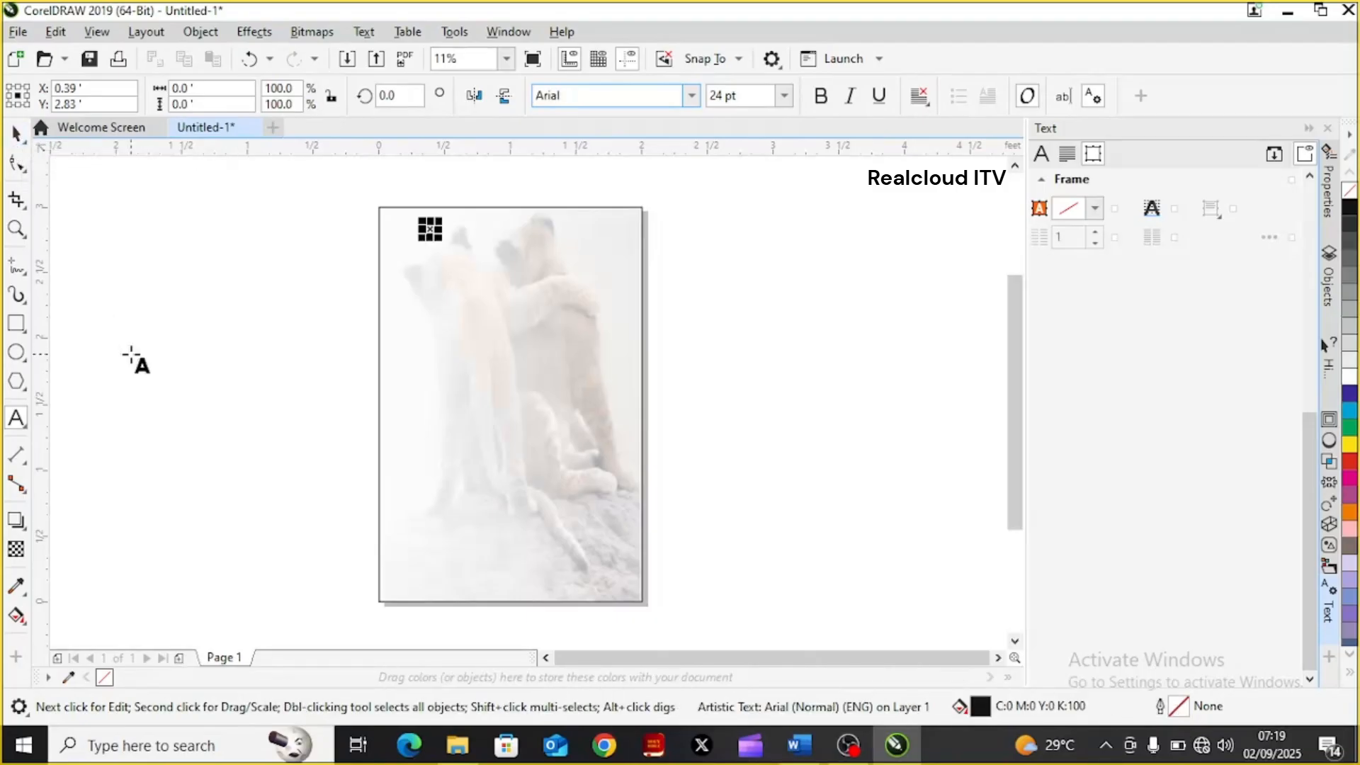
key("ctrl+z")
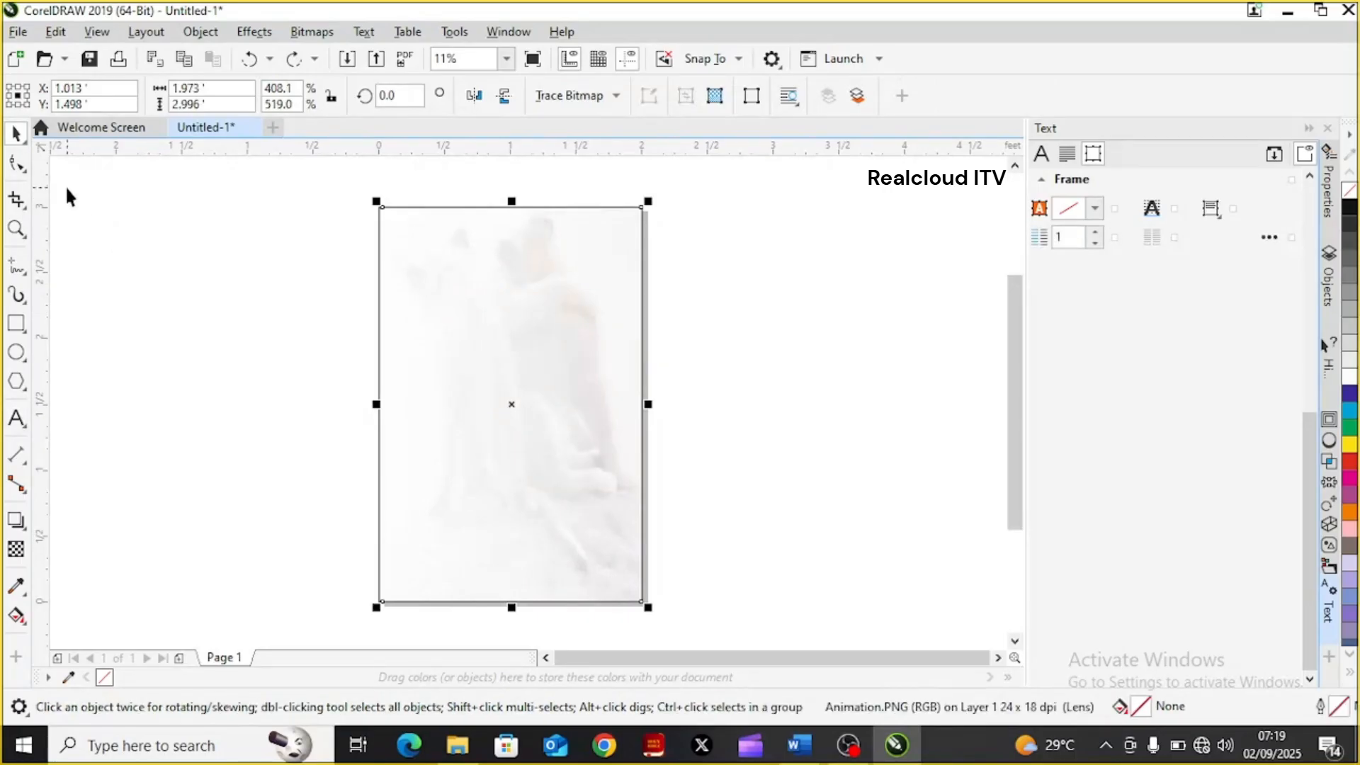
Set Bookman Old Style as the document's default font for artistic text only
left_click(17, 427)
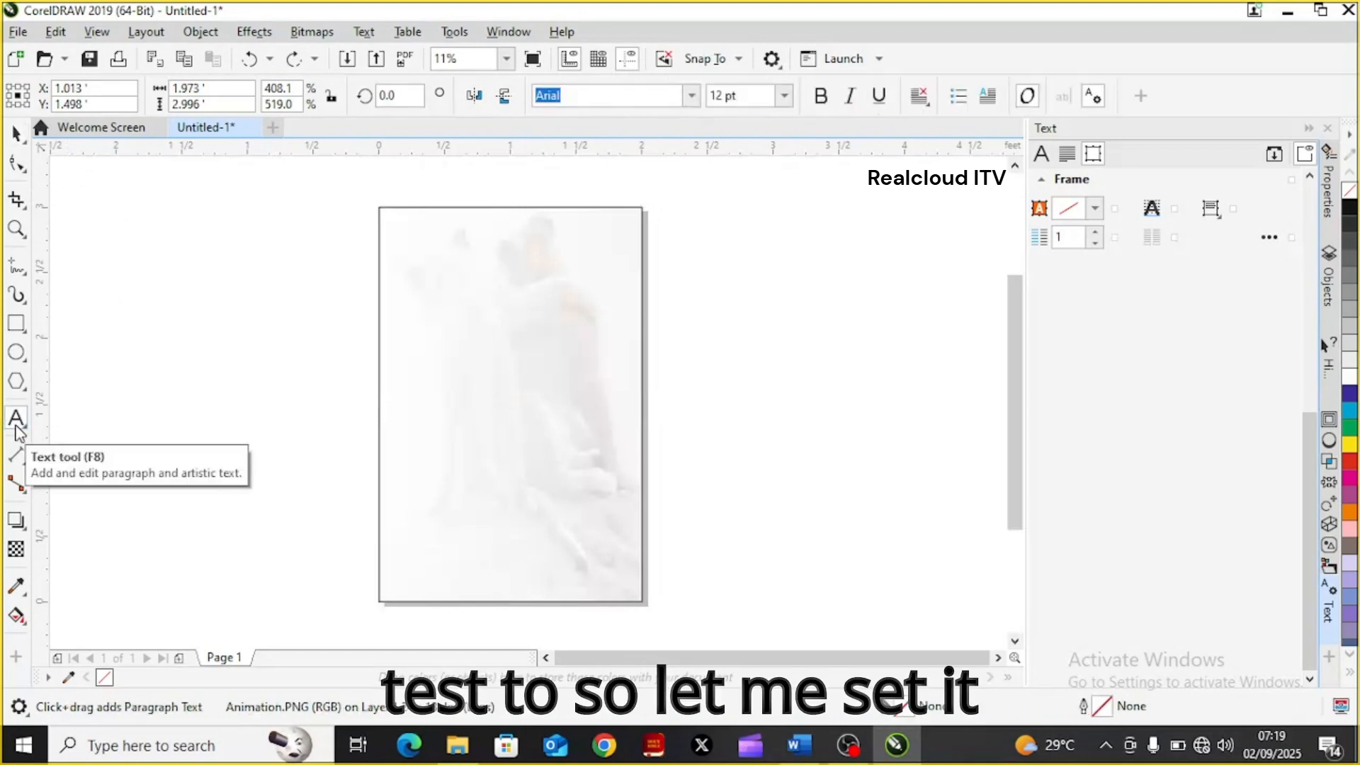
left_click(691, 96)
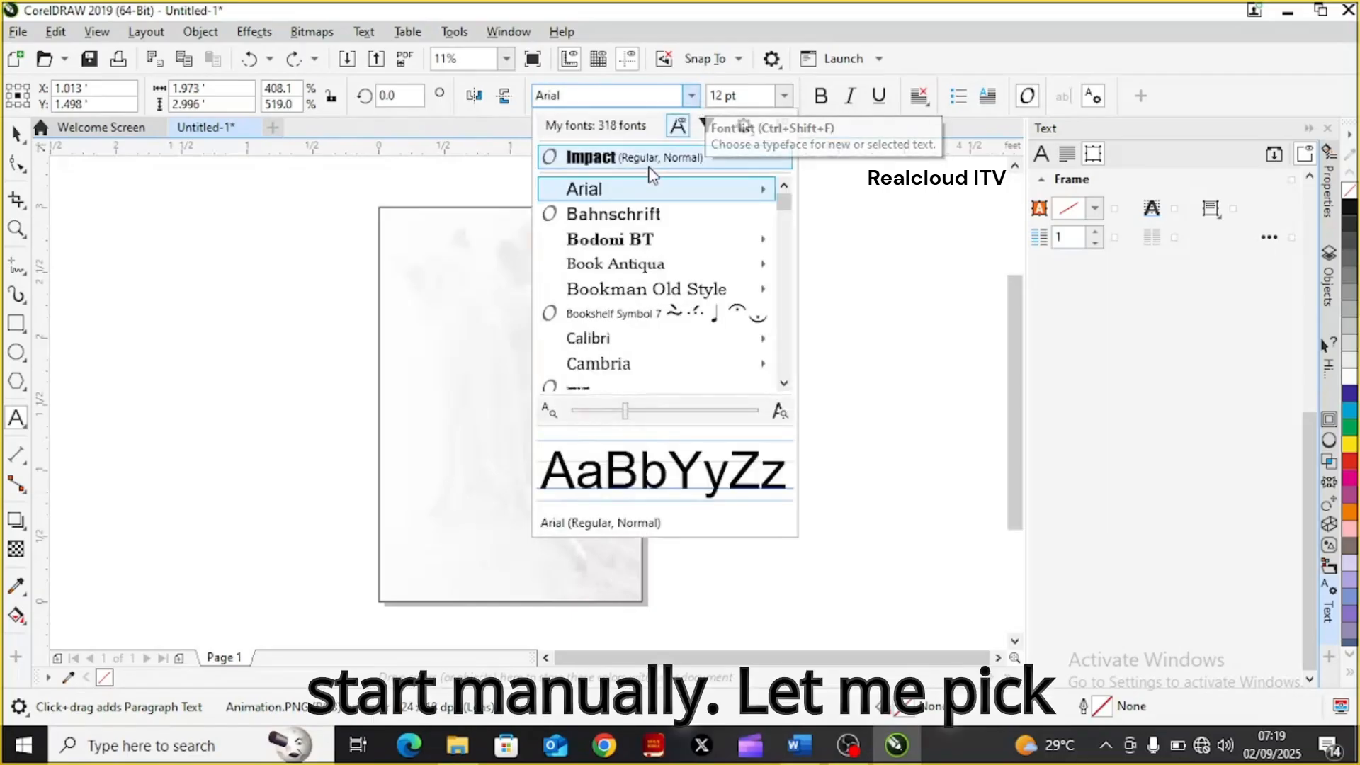
left_click(645, 297)
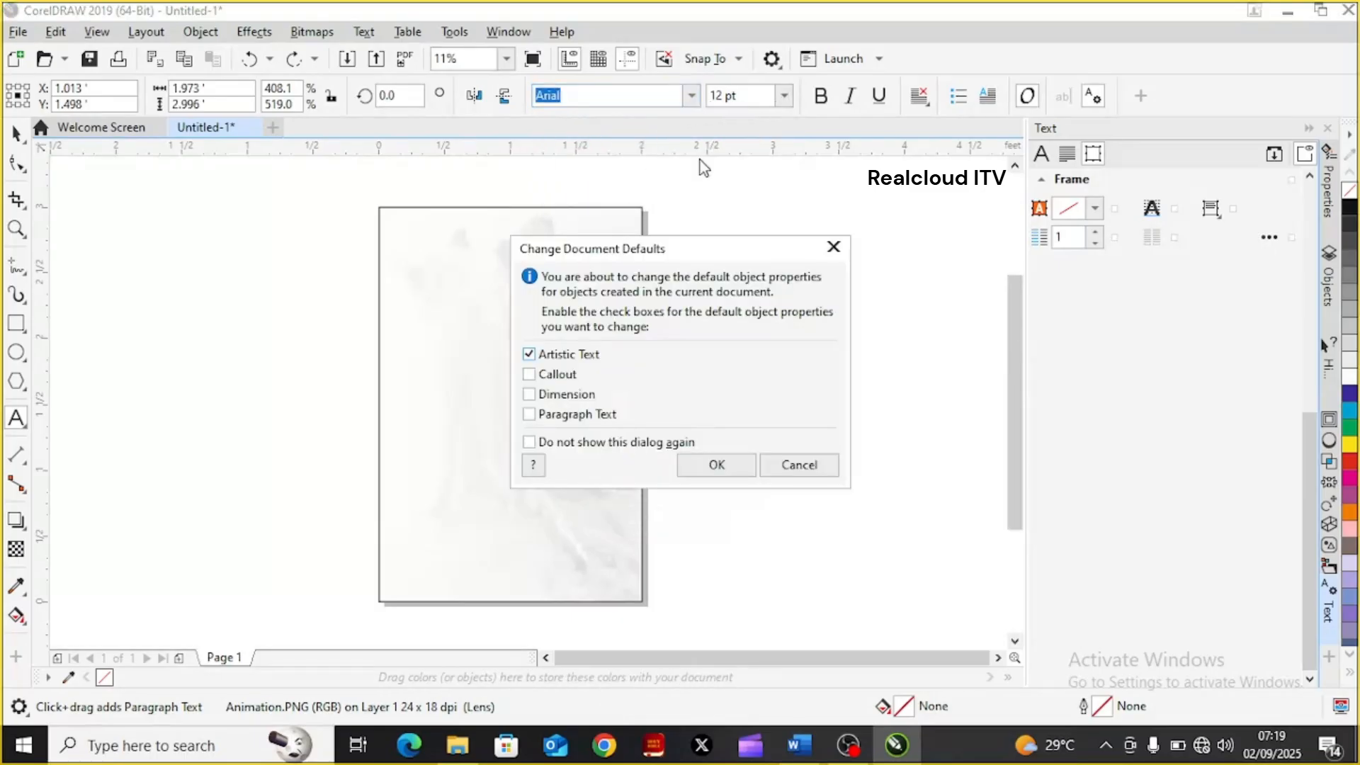
left_click(715, 465)
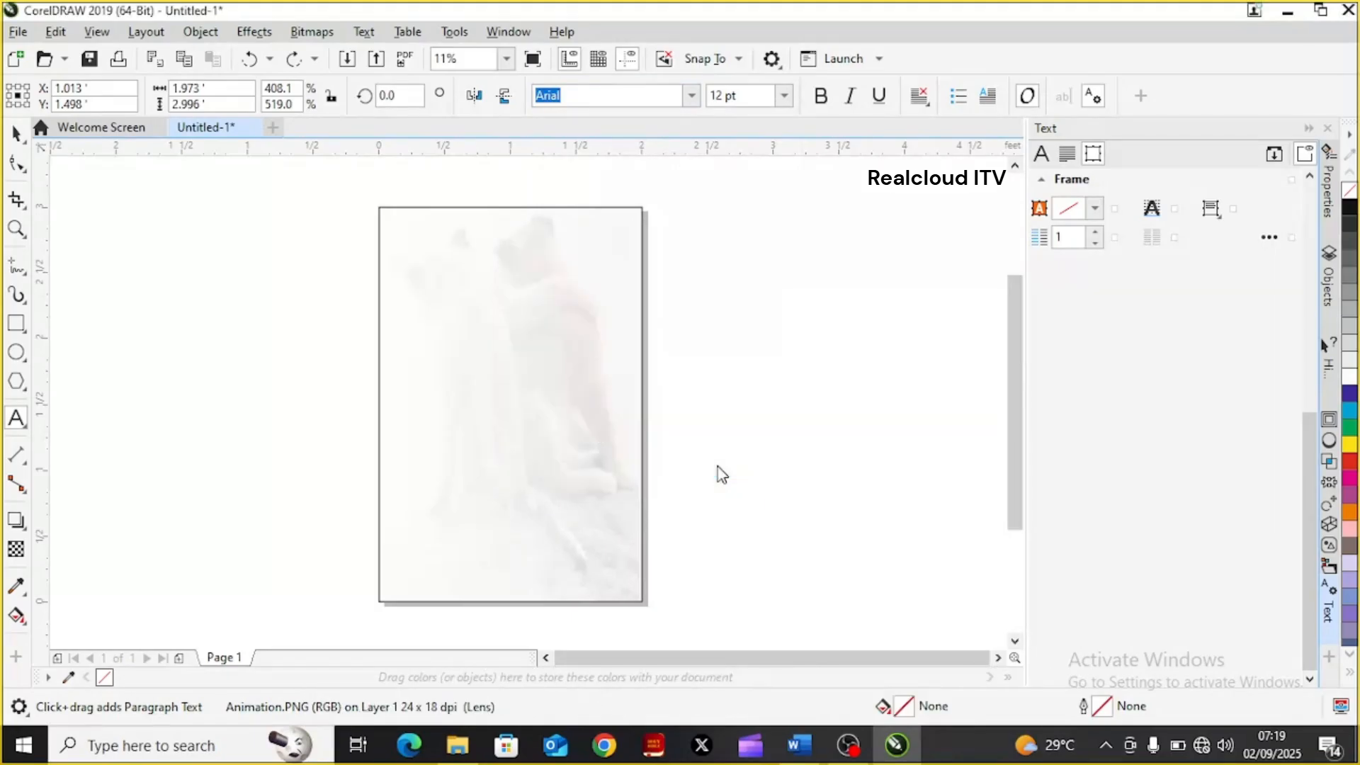
Set 72 pt as the document's default font size for artistic text only
left_click(784, 99)
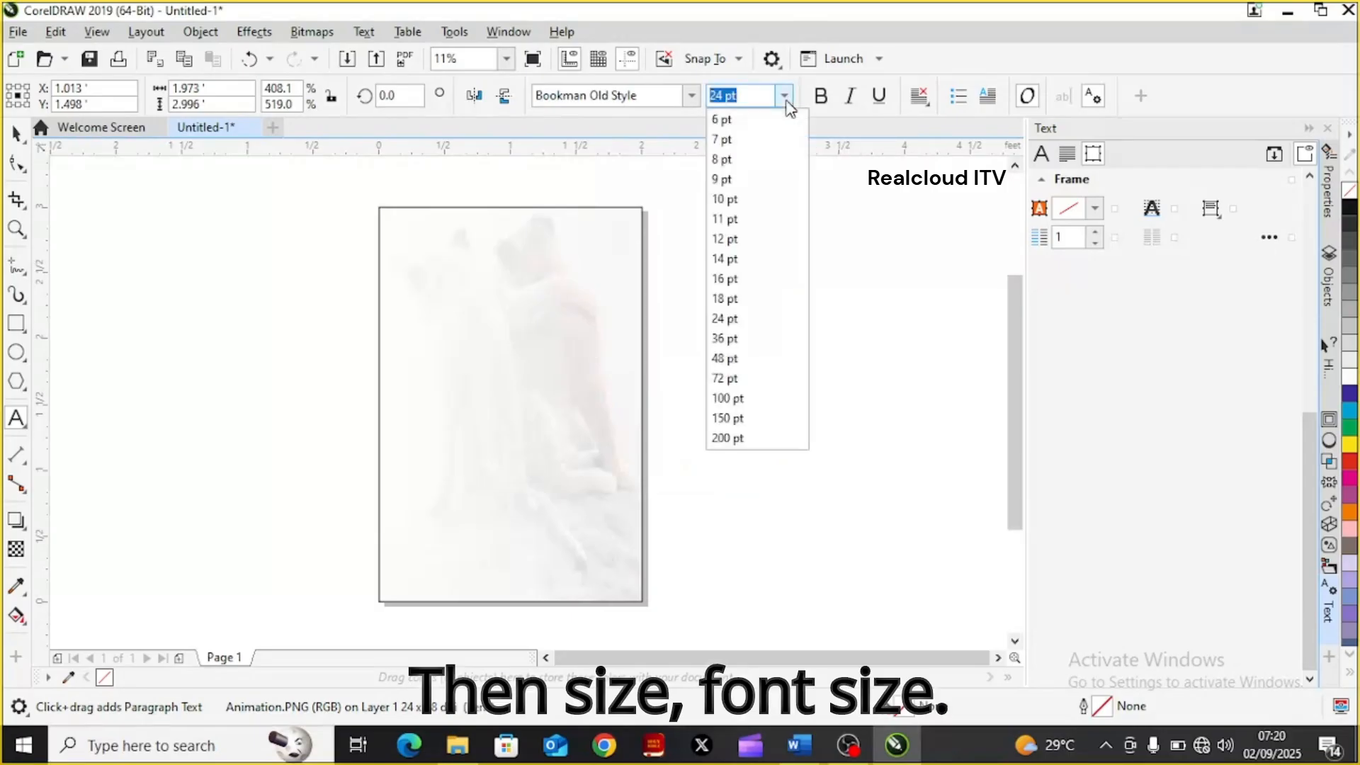
left_click(728, 379)
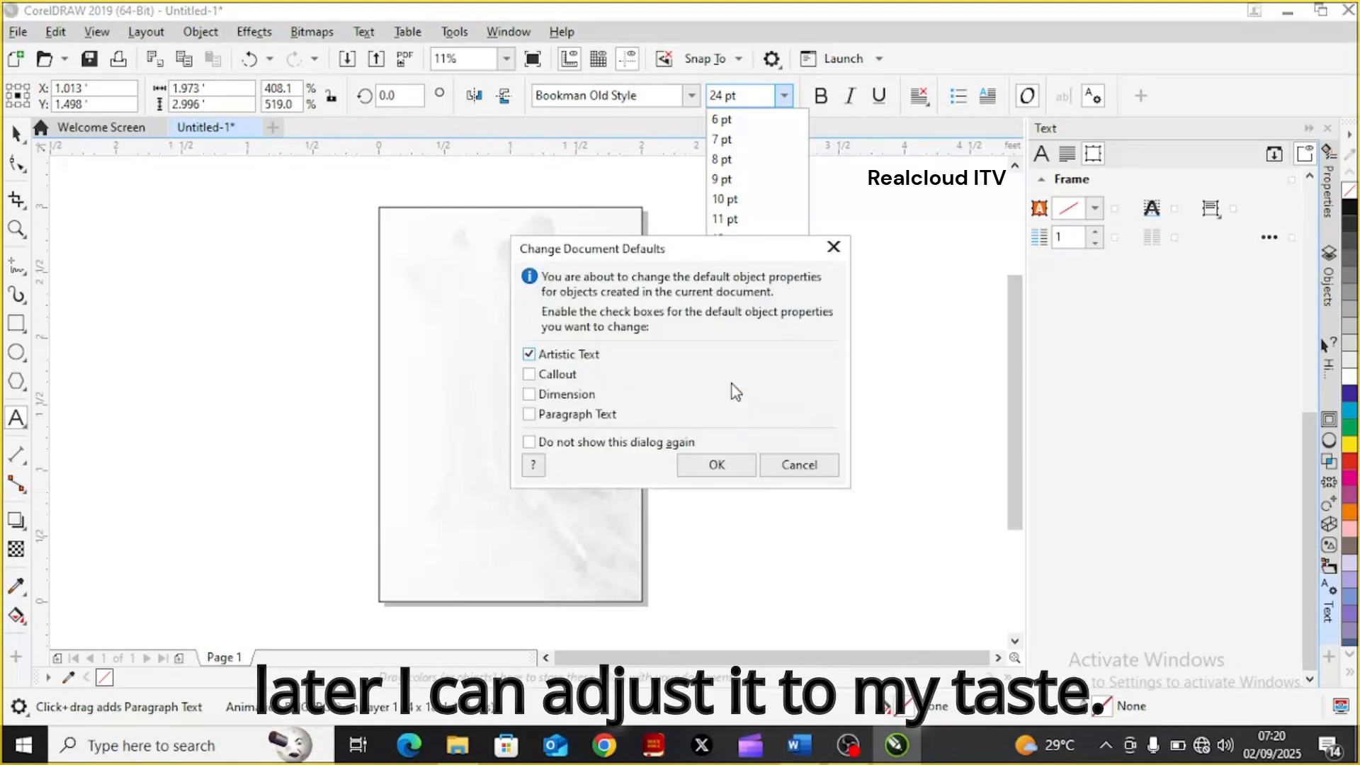
left_click(717, 473)
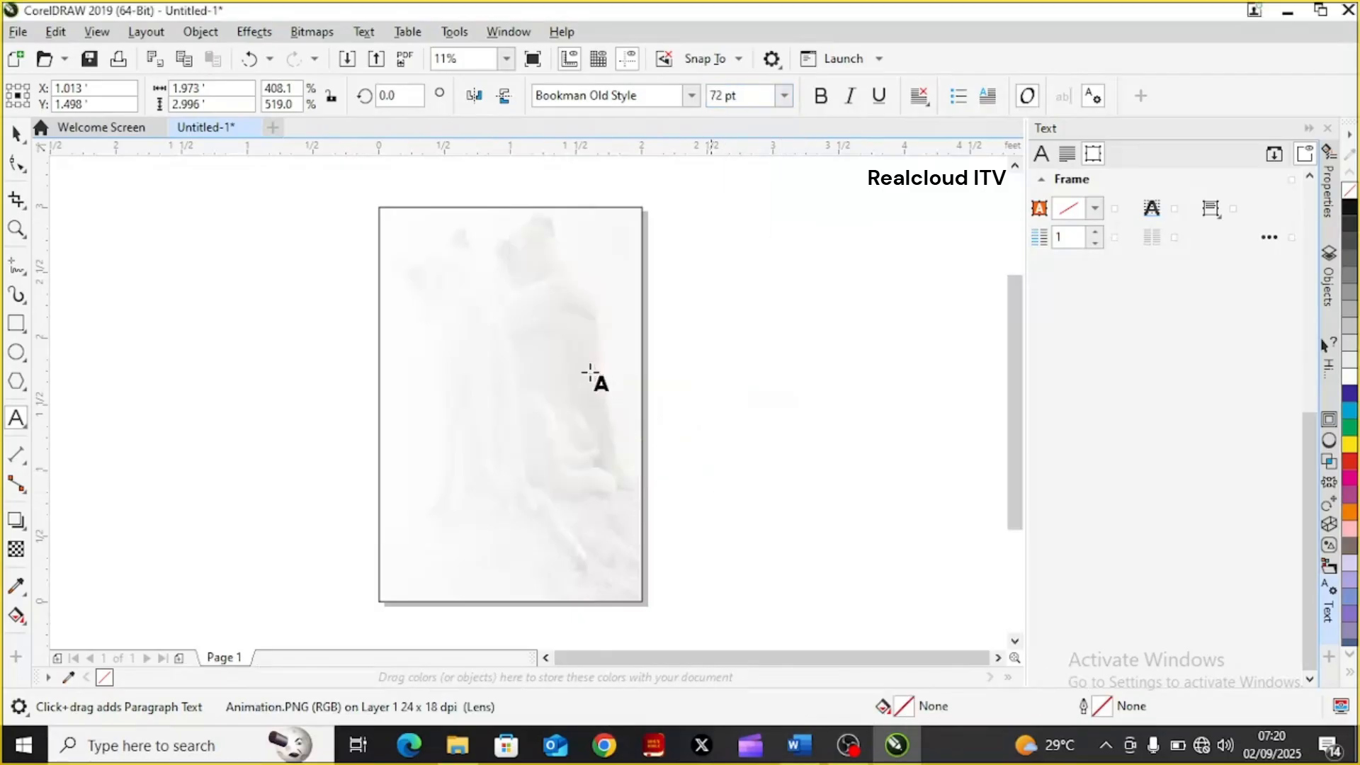
Add the artistic text title "Welcome to RealCloud Magazine" near the upper edge of the page
left_click(418, 236)
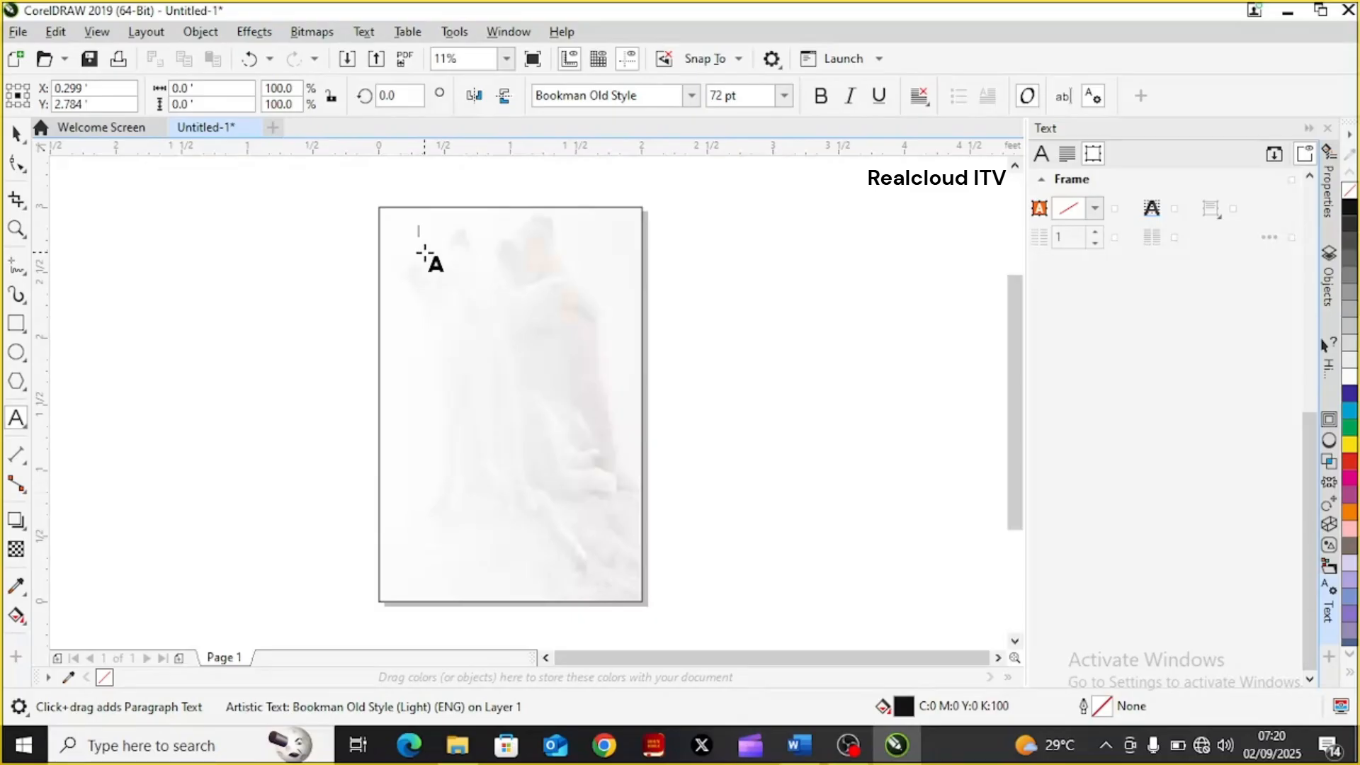
type("welcome")
key("BackSpace")
type("W")
key("Right")
key("Right")
key("Right")
key("Right")
type("to Real")
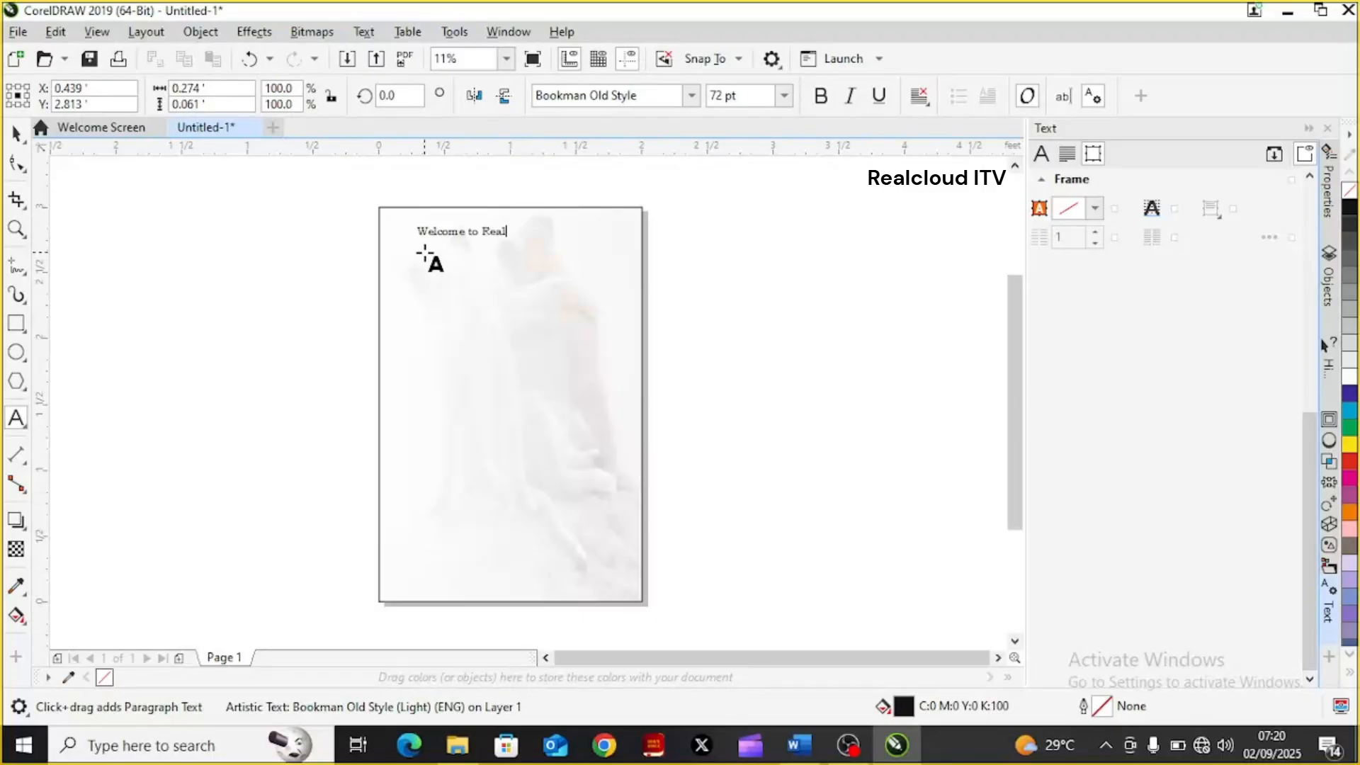
type("Cloud Magazine")
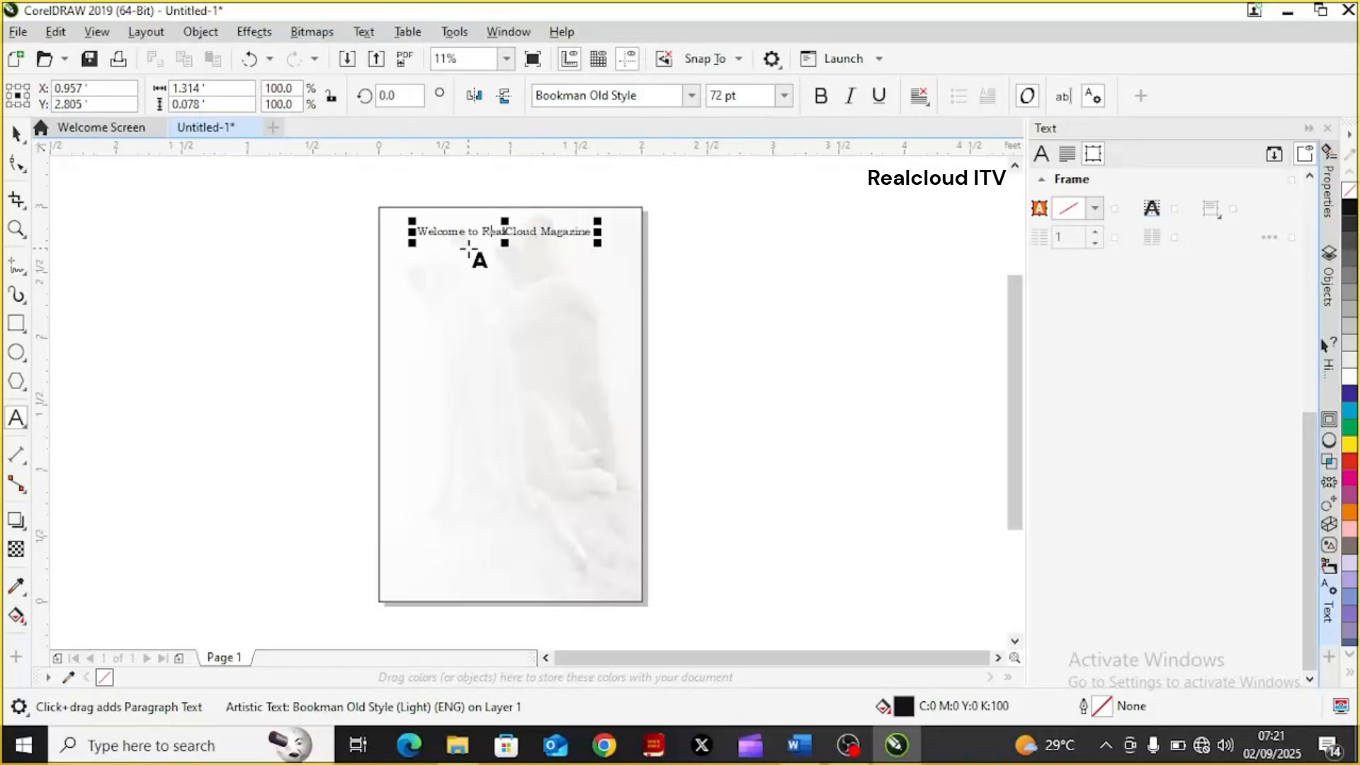
double_click(567, 234)
right_click(568, 233)
left_click(550, 234)
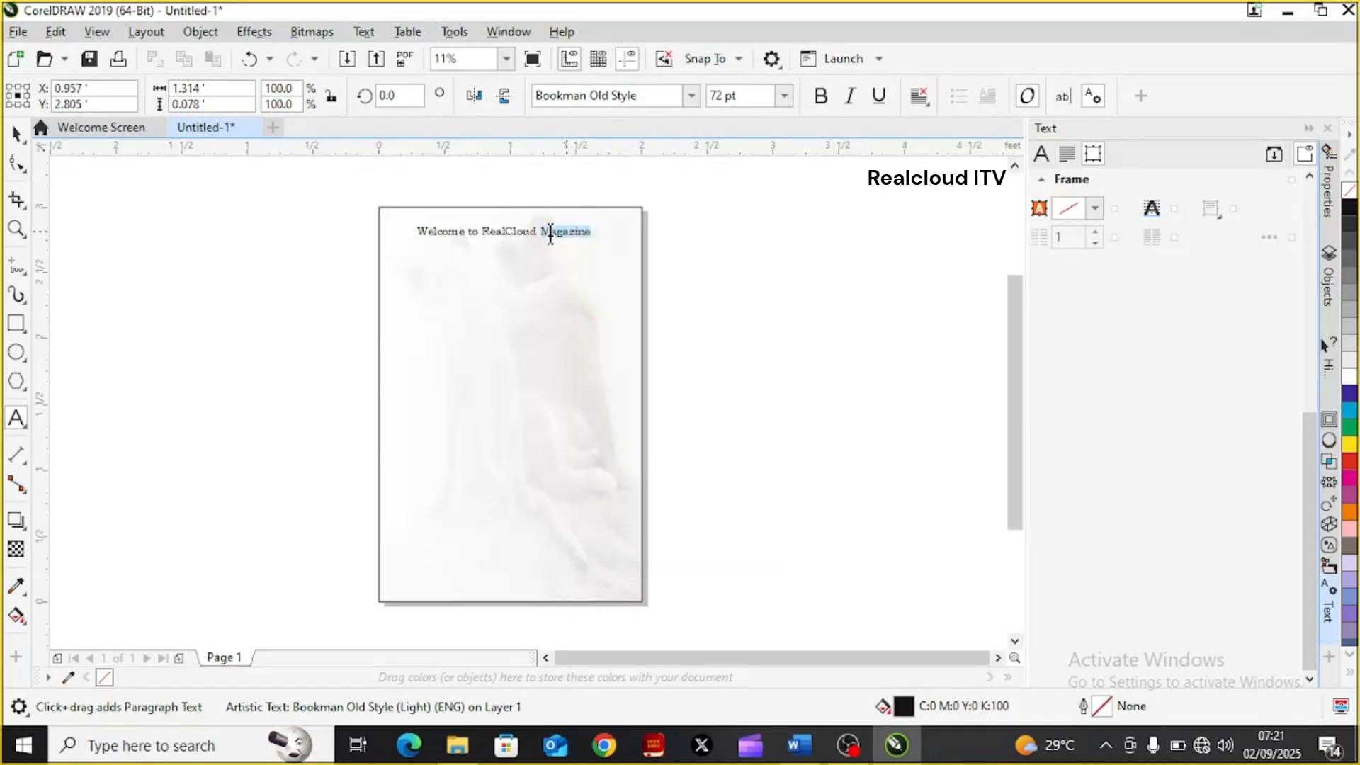
left_click(550, 234)
key("shift+End")
left_click(550, 234)
right_click(550, 234)
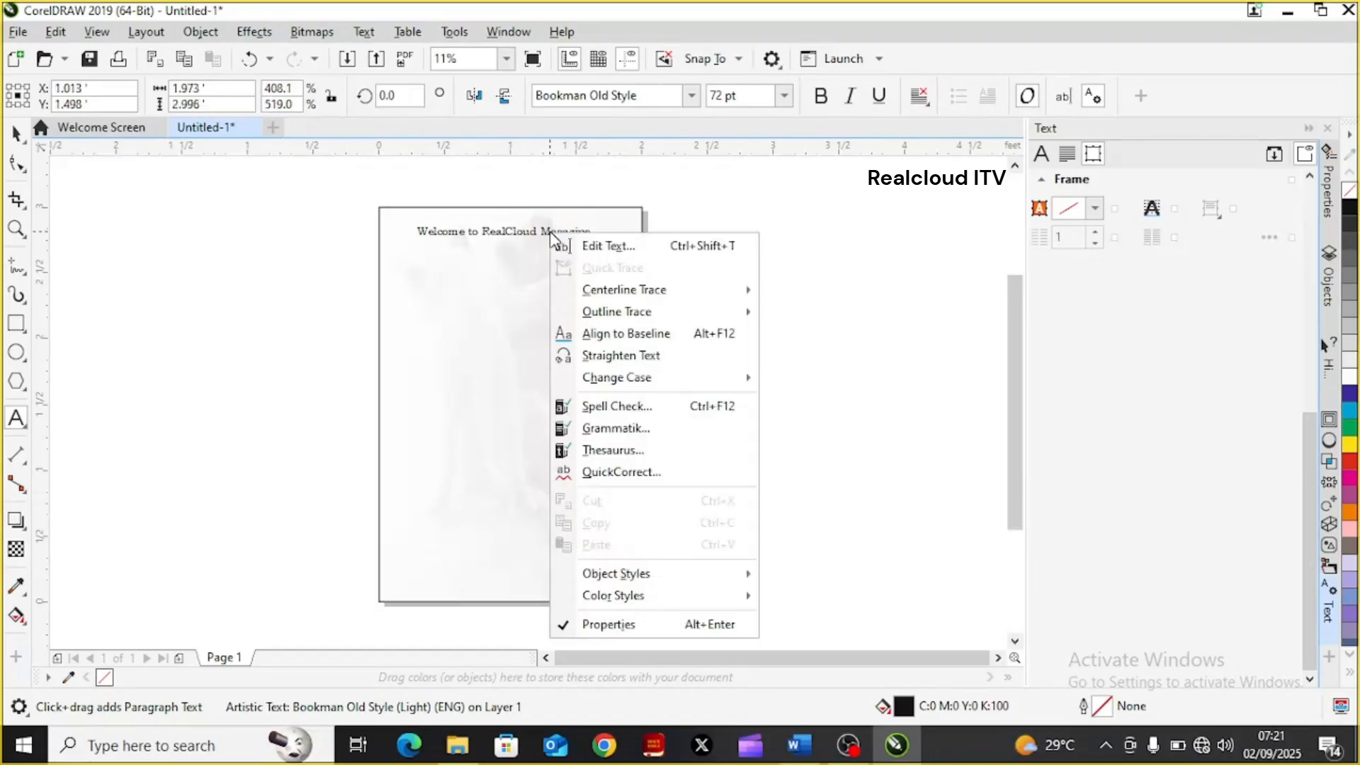
left_click(509, 233)
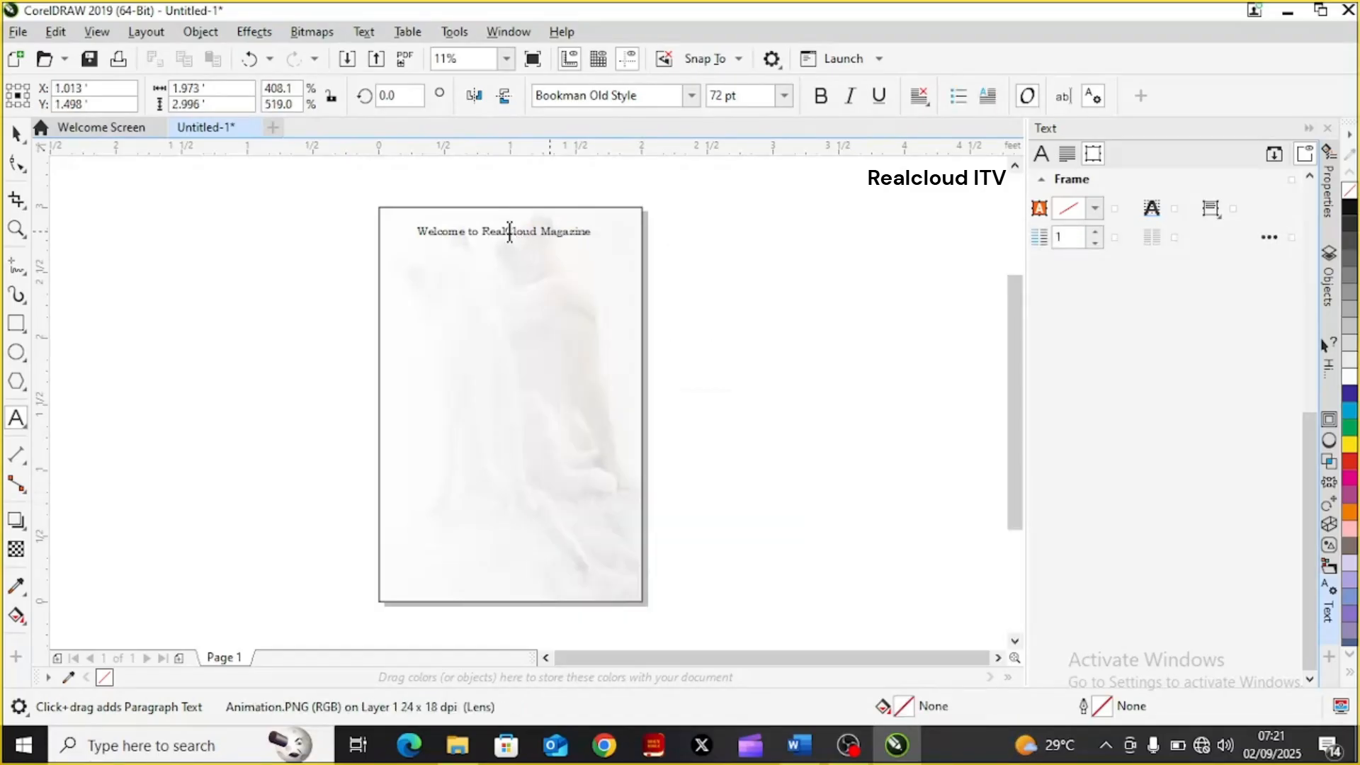
double_click(509, 233)
key("Escape")
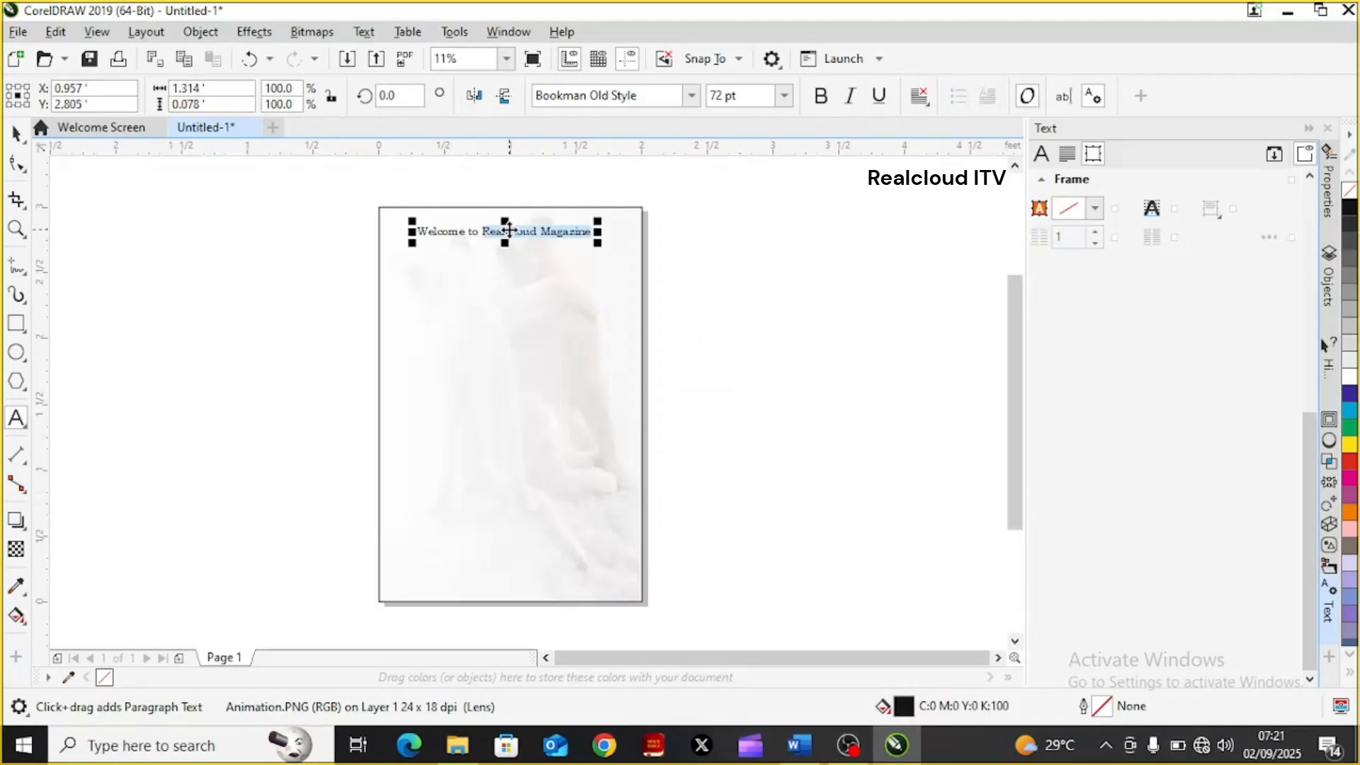
right_click(510, 230)
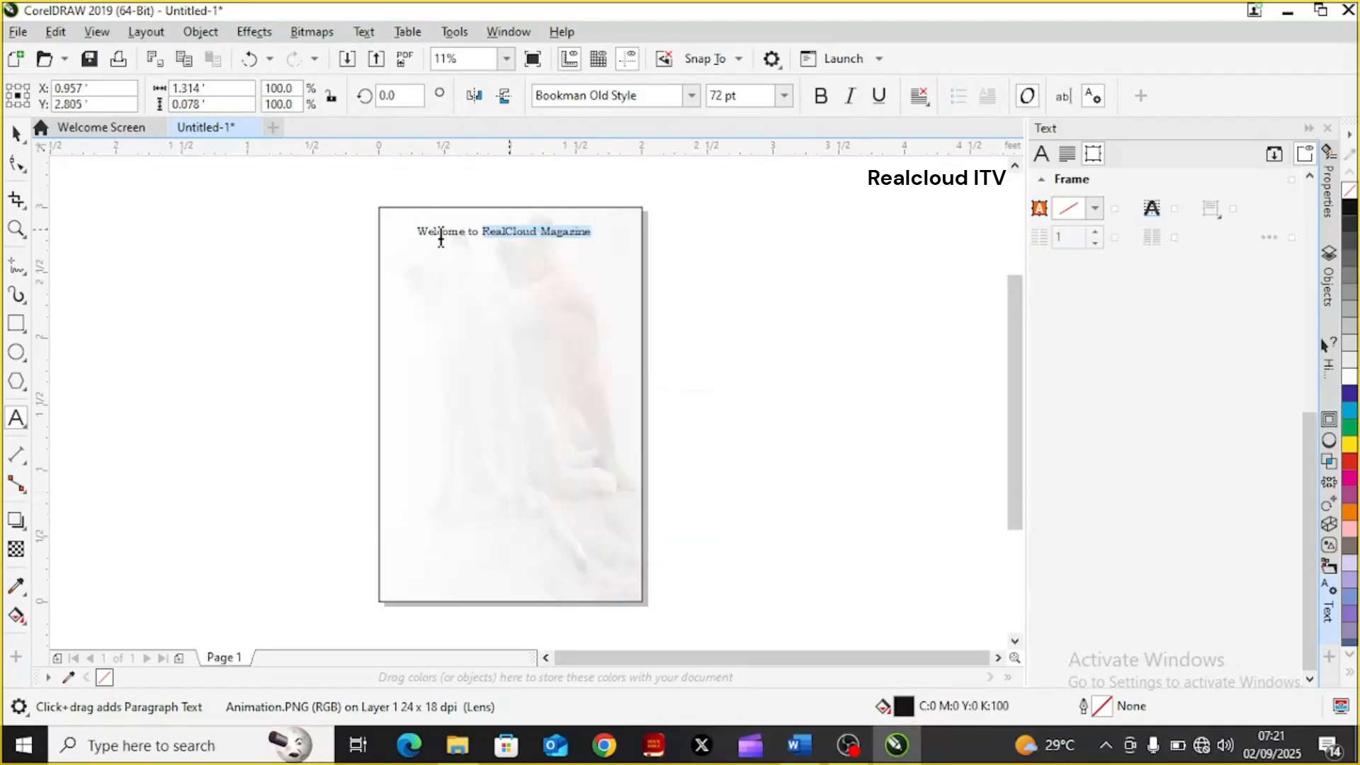
key("Escape")
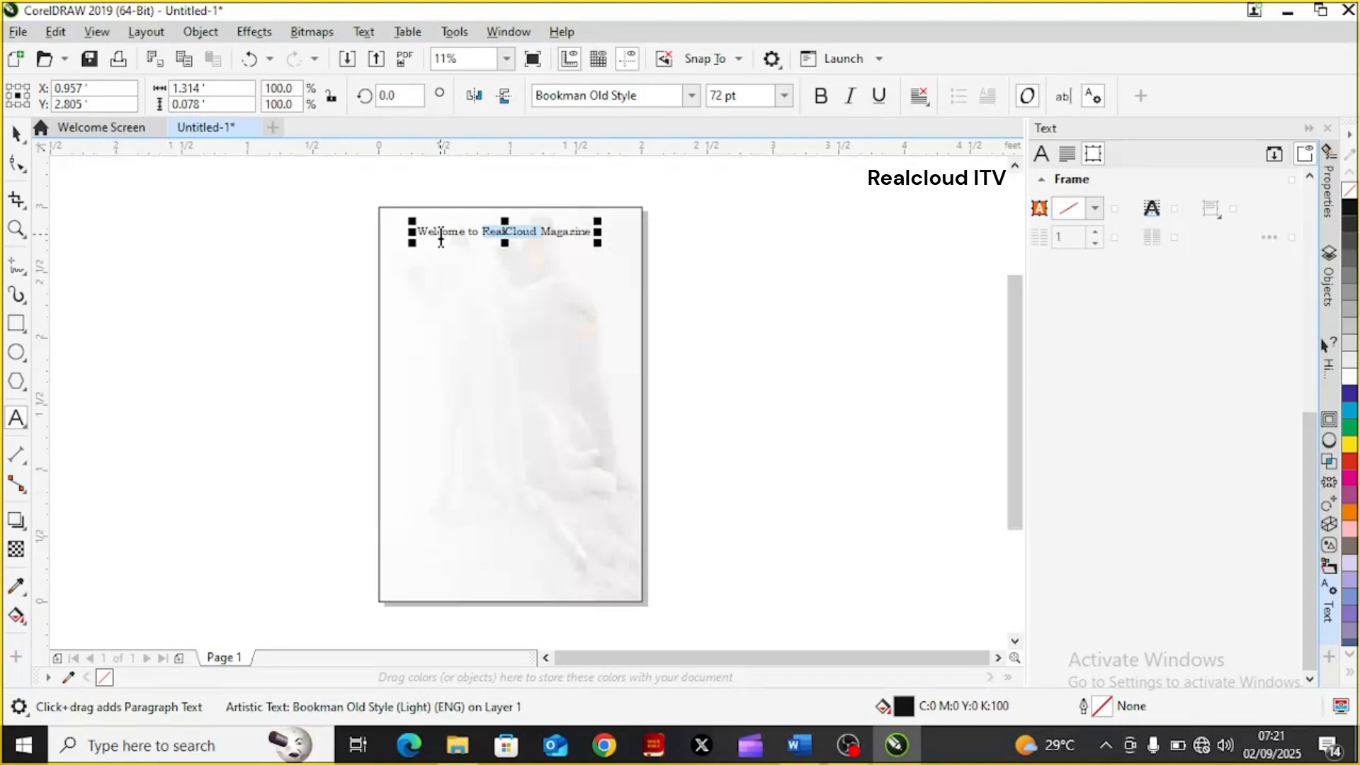
Replace the word "Magazine" in the title with "Manual"
left_click(589, 232)
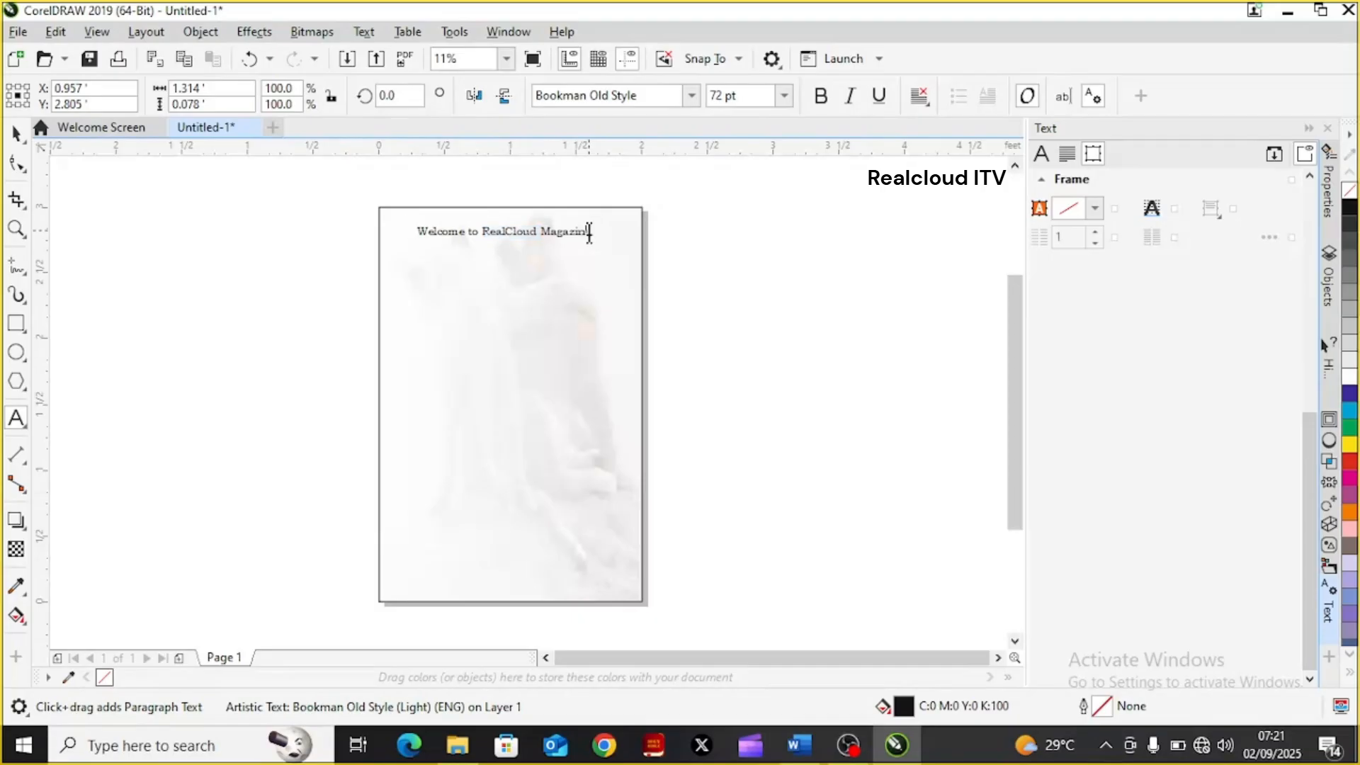
key("BackSpace")
key("BackSpace")
key("BackSpace")
key("Escape")
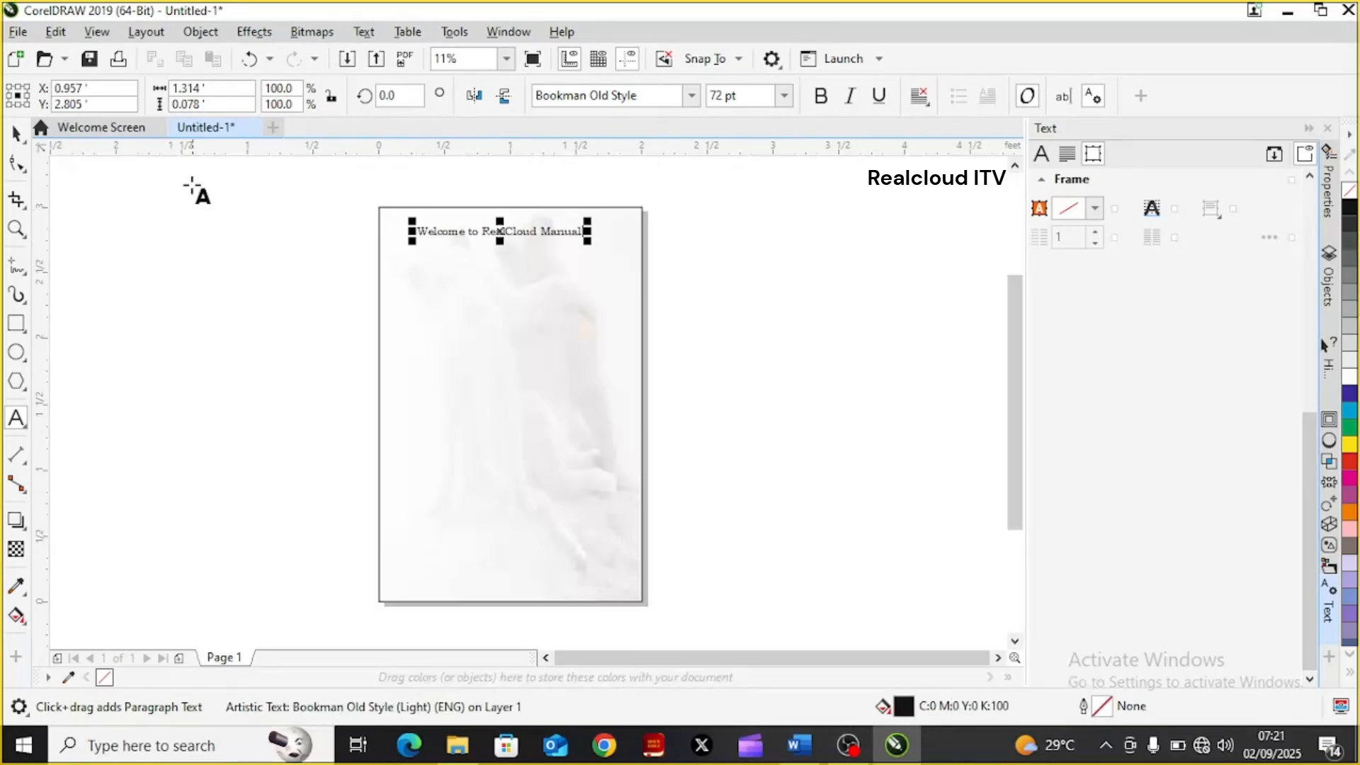
Scale the title up proportionally to about 1.86 ft wide so it spans nearly the whole page width
left_click(11, 136)
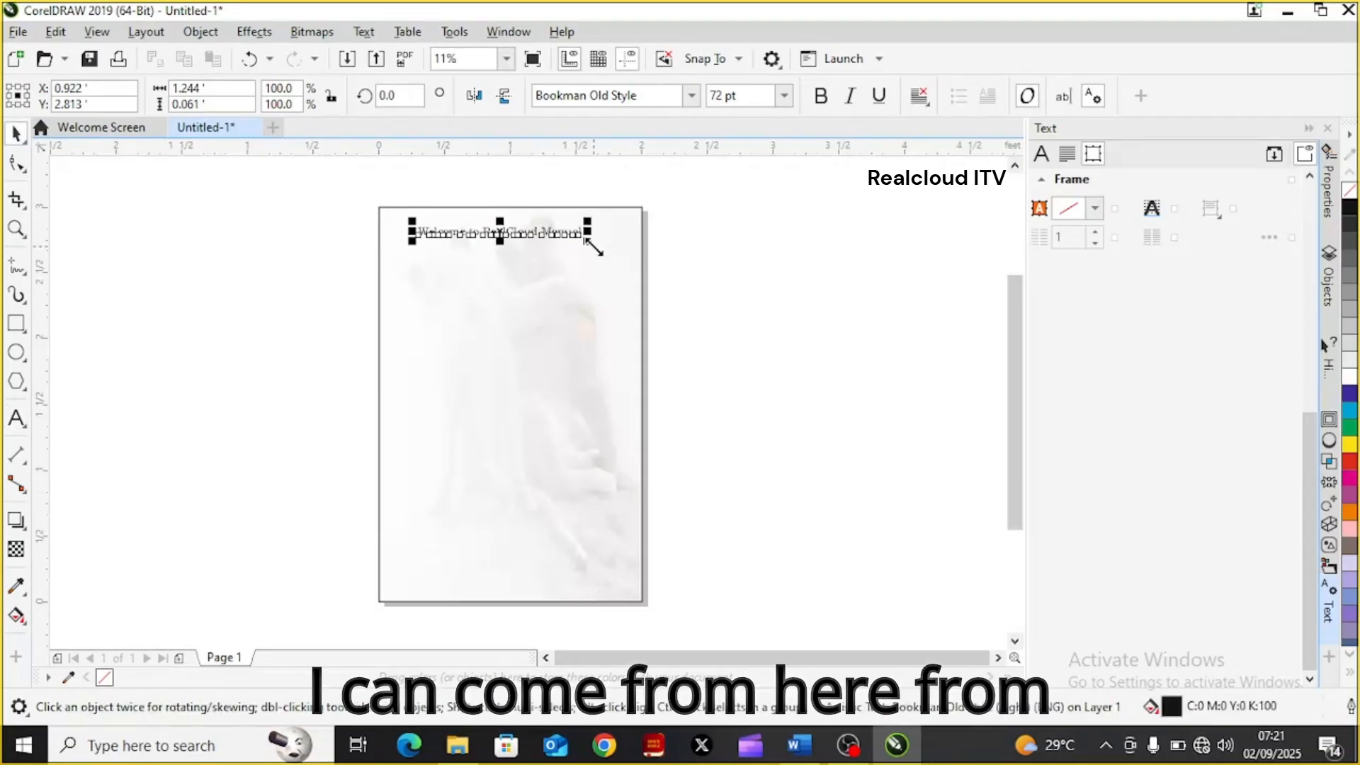
left_click_drag(592, 246, 645, 313)
left_click(422, 254)
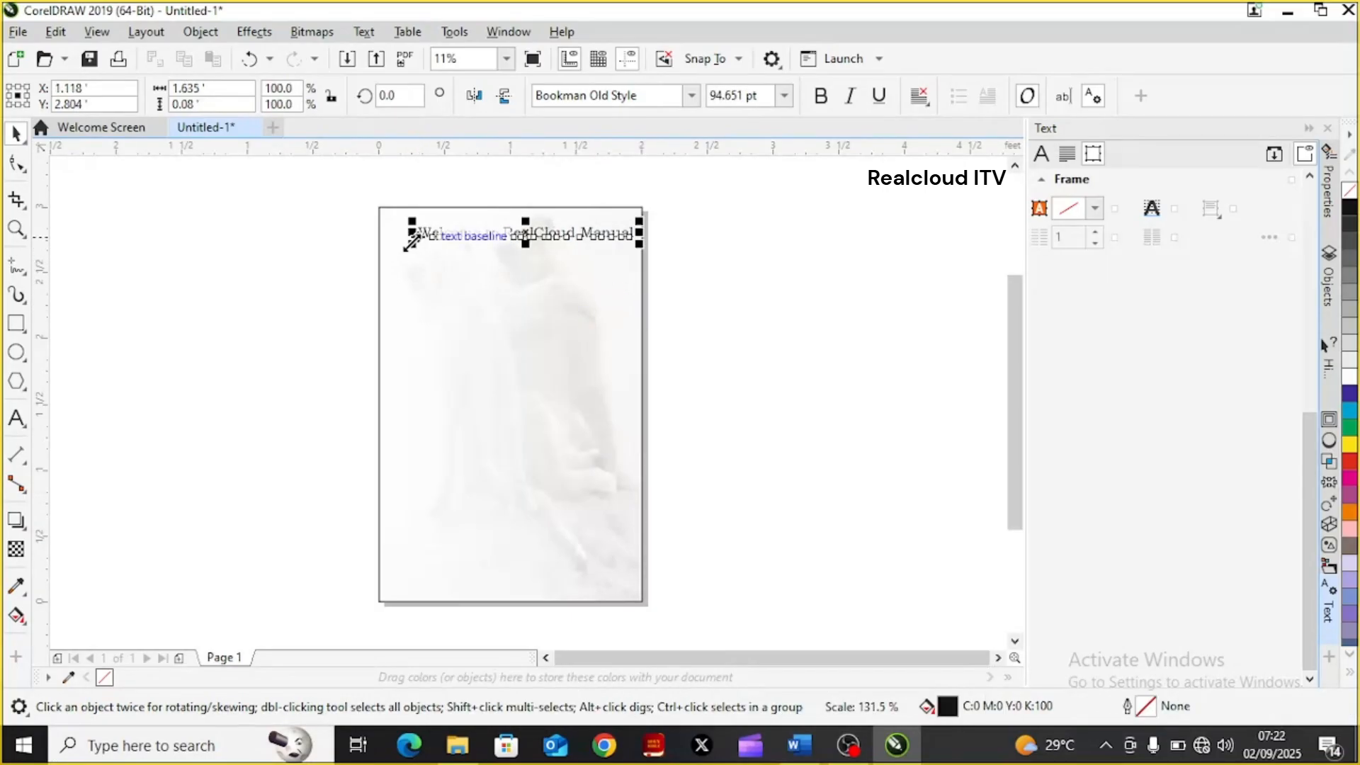
left_click_drag(410, 241, 380, 290)
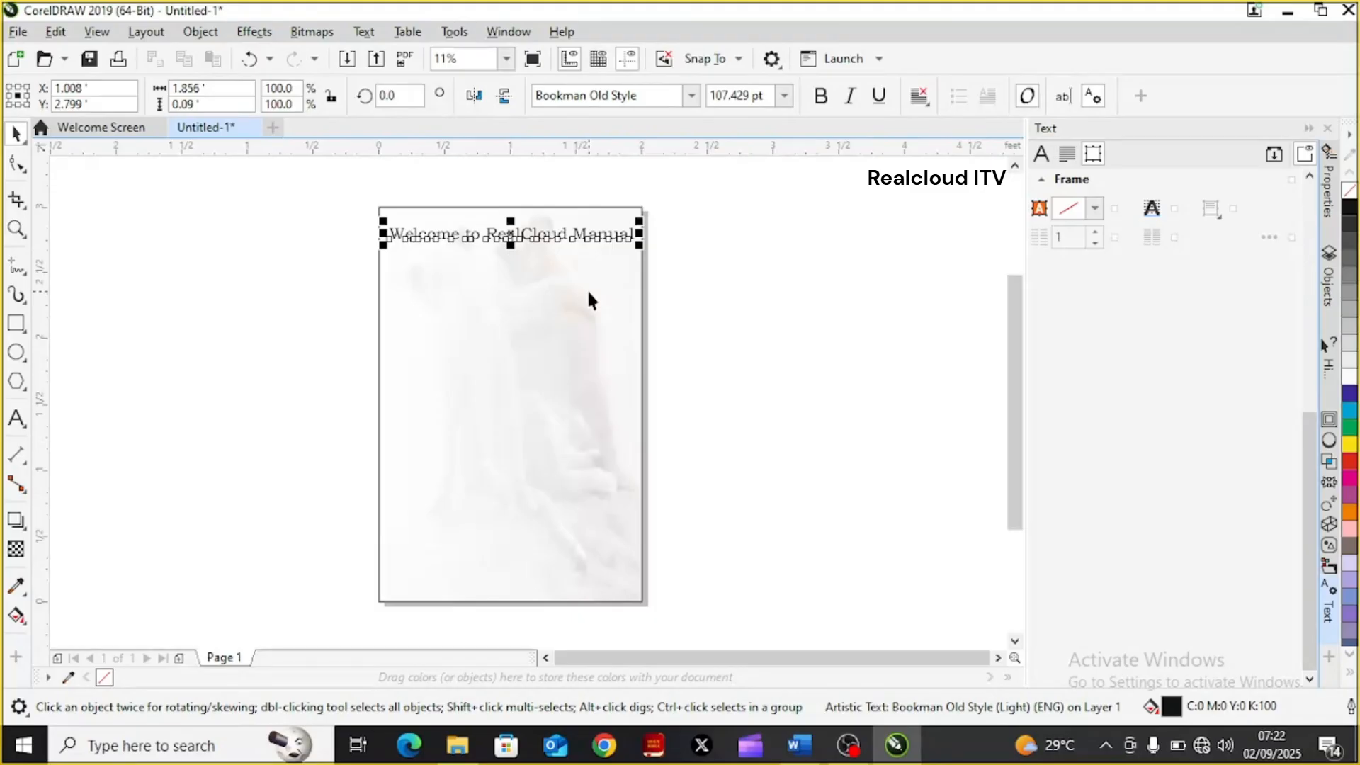
Stretch the title vertically to about 0.17 ft high, keeping its width
left_click(573, 272)
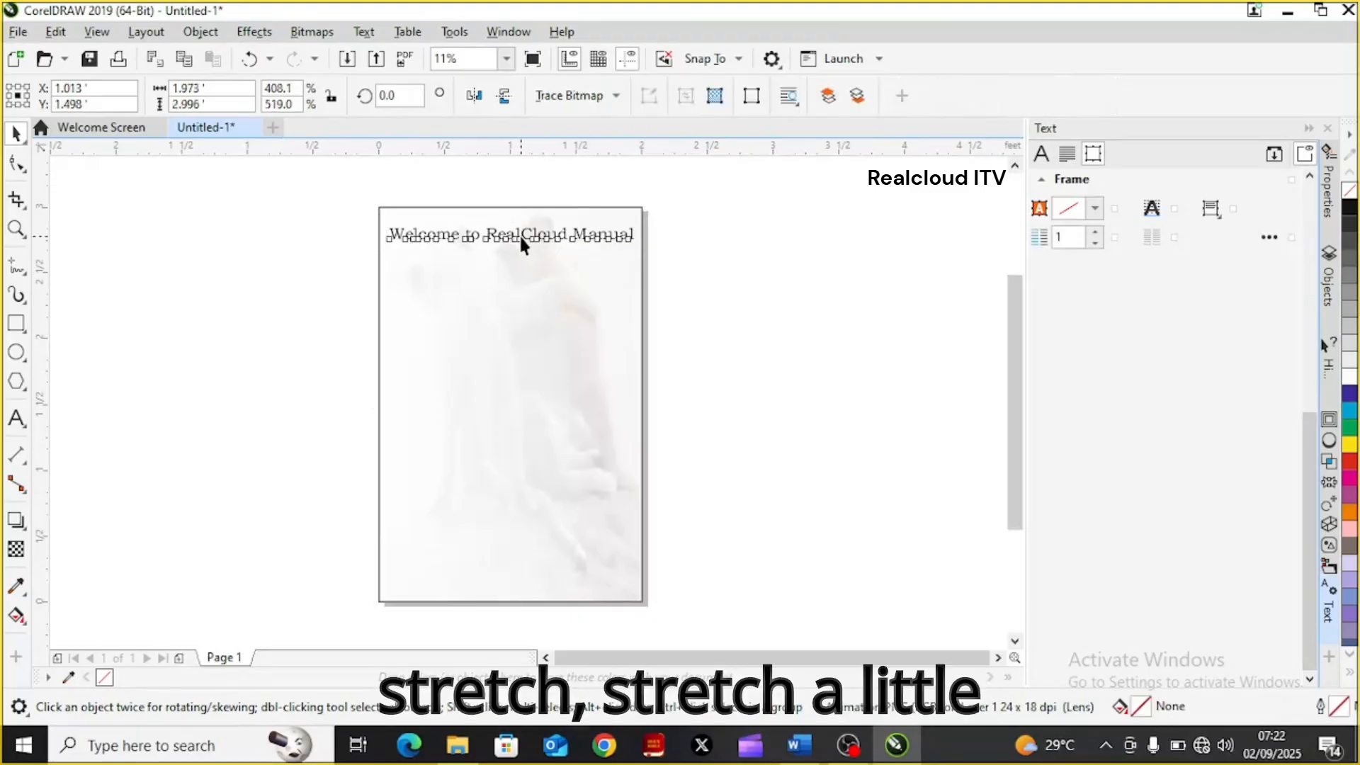
left_click(520, 233)
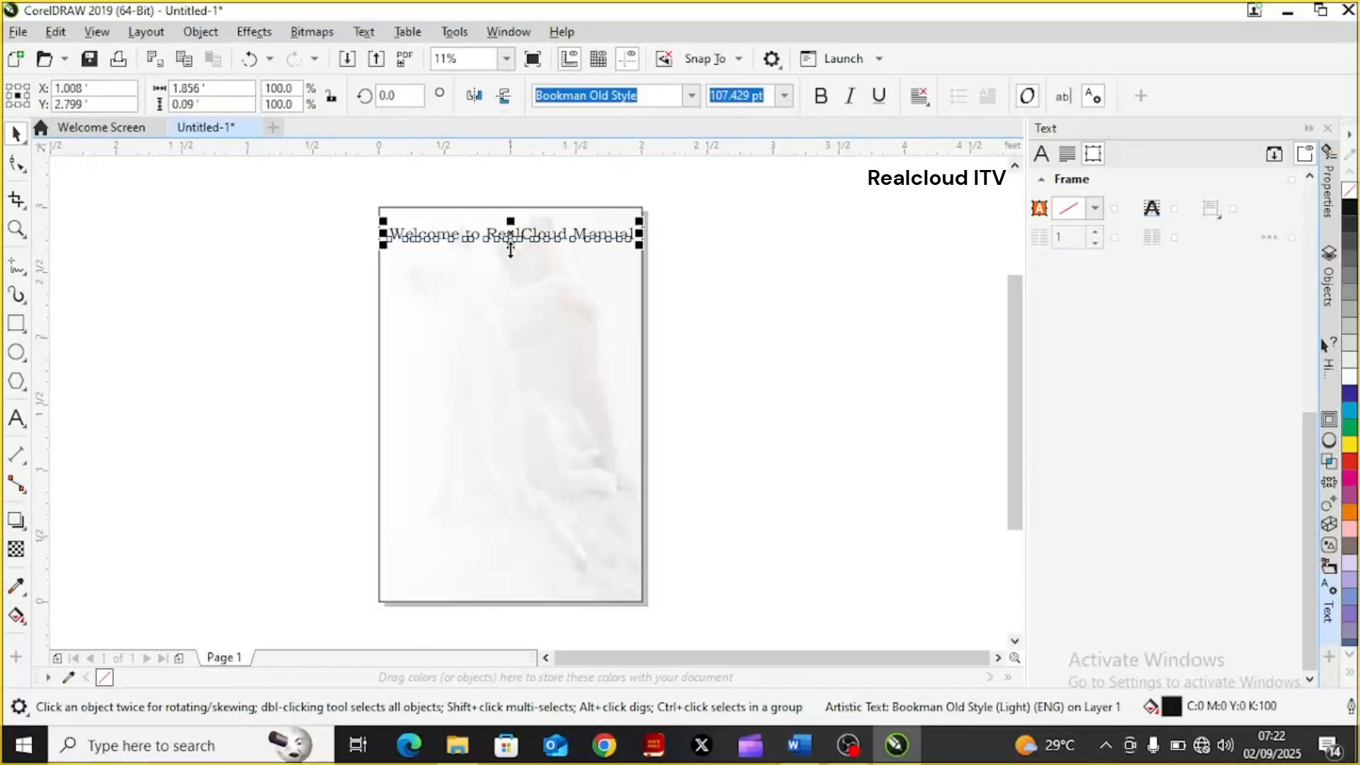
left_click_drag(510, 250, 510, 259)
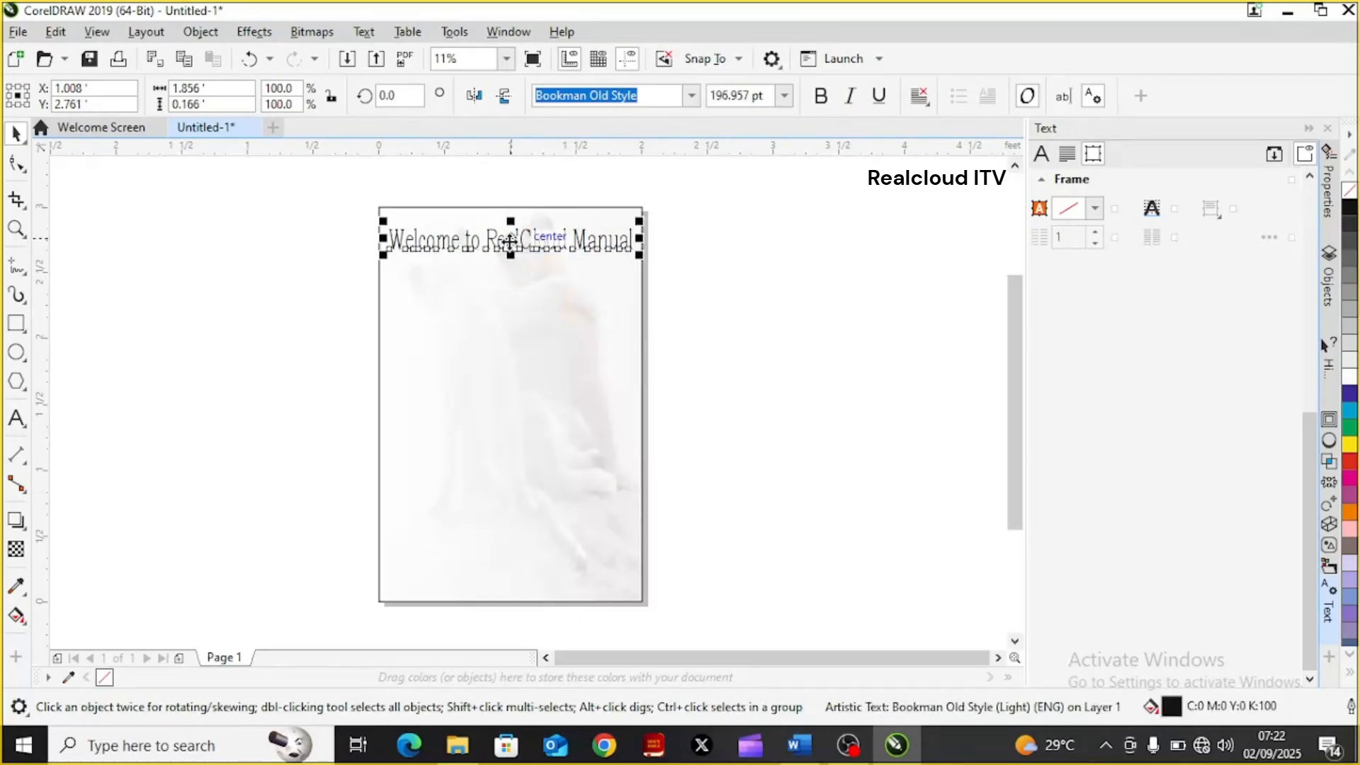
Make the "Welcome to RealCloud Manual" title bold and deselect it
left_click(510, 242)
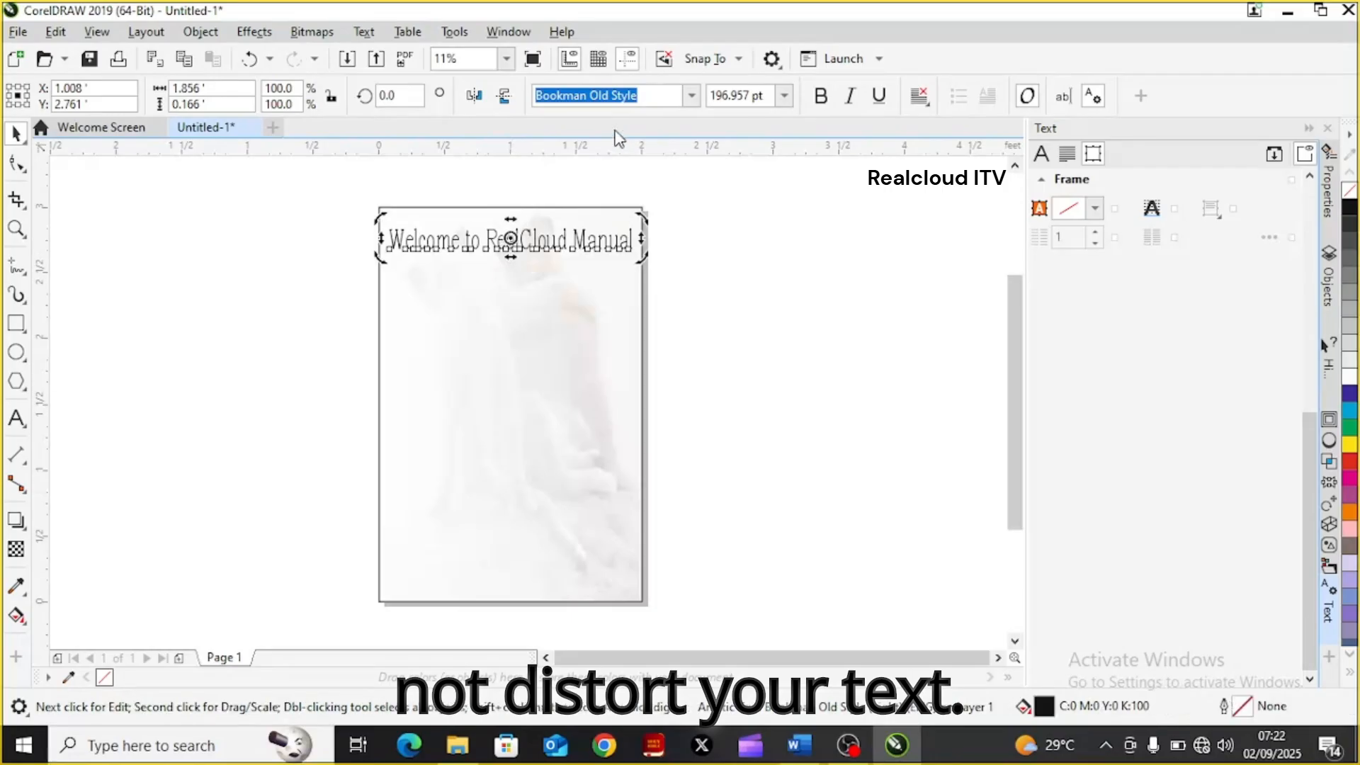
left_click(820, 96)
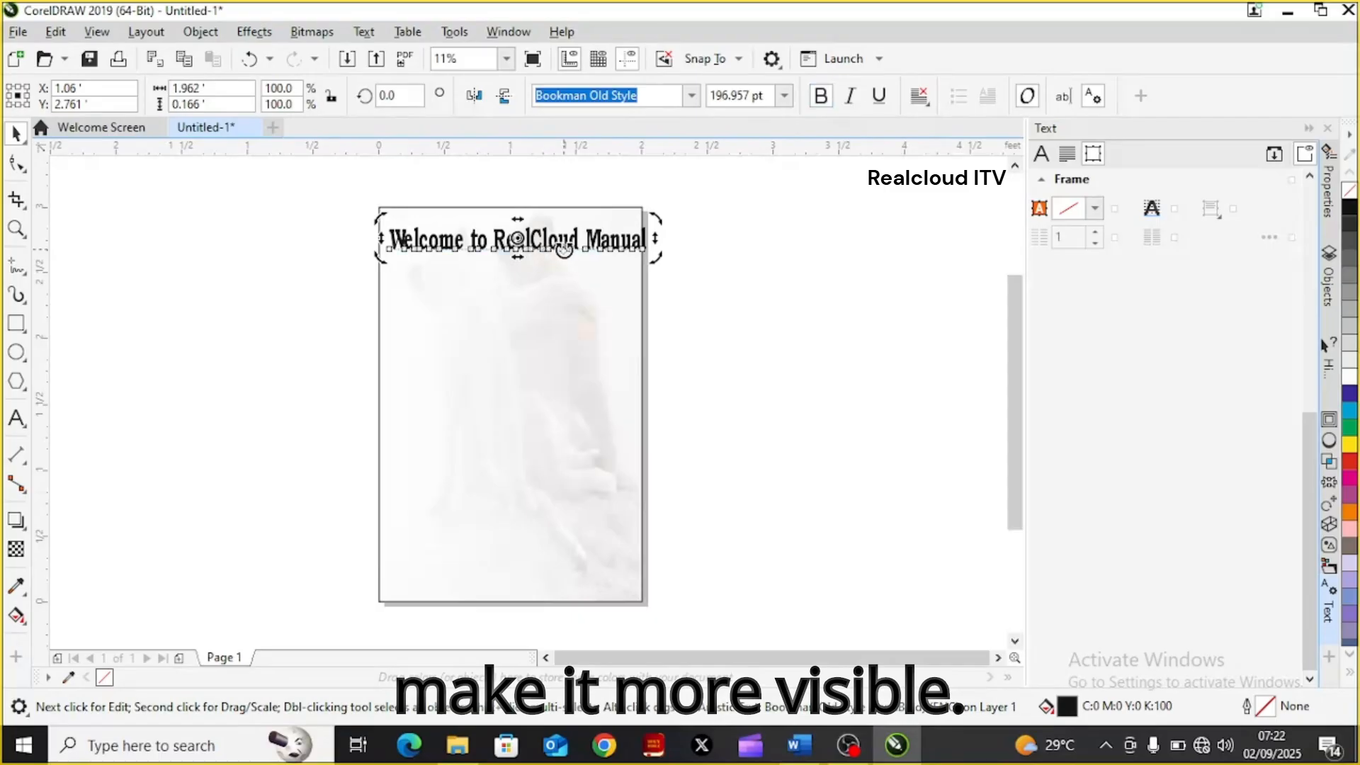
left_click(682, 256)
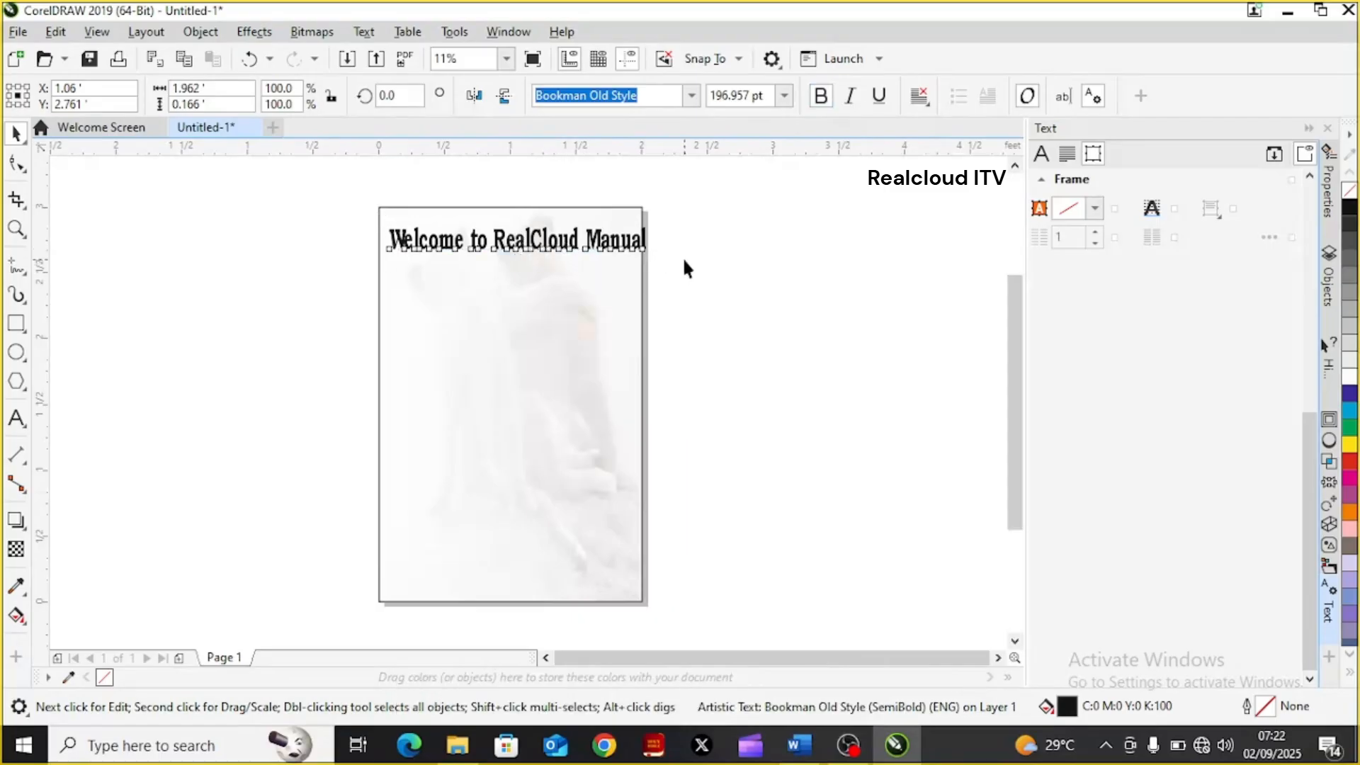
Scale the title down to about 1.51 ft wide and move it roughly to the horizontal middle of the page
left_click(599, 243)
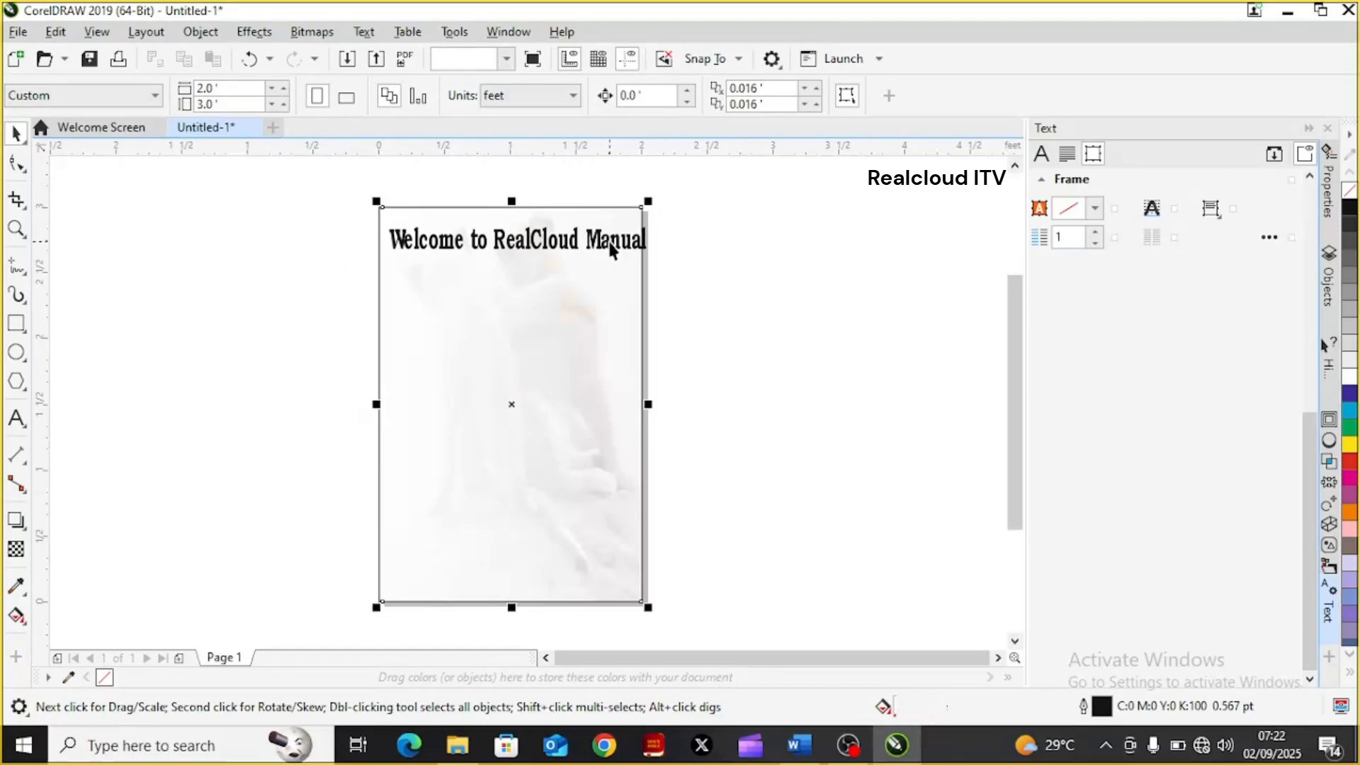
left_click(629, 241)
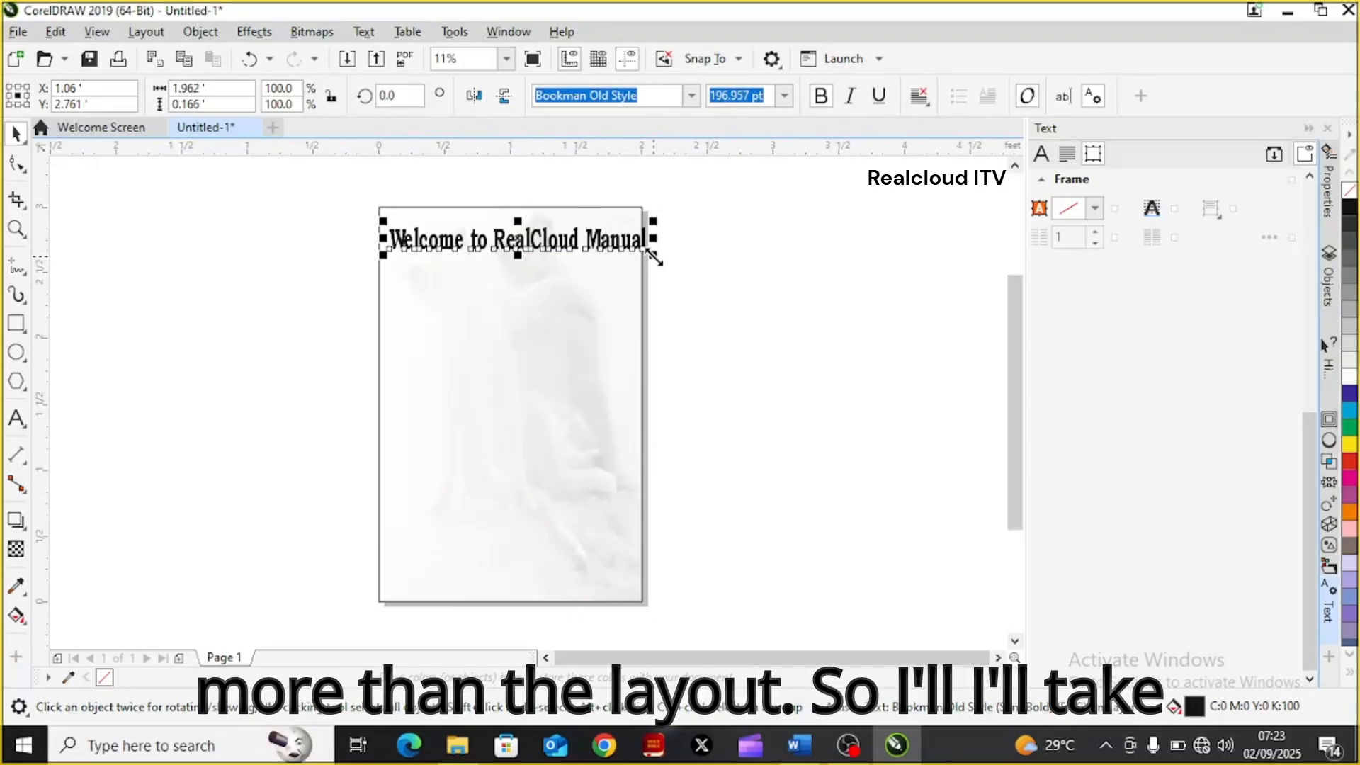
mouse_move(653, 256)
left_mouse_down()
mouse_move(628, 249)
mouse_move(648, 249)
left_mouse_up()
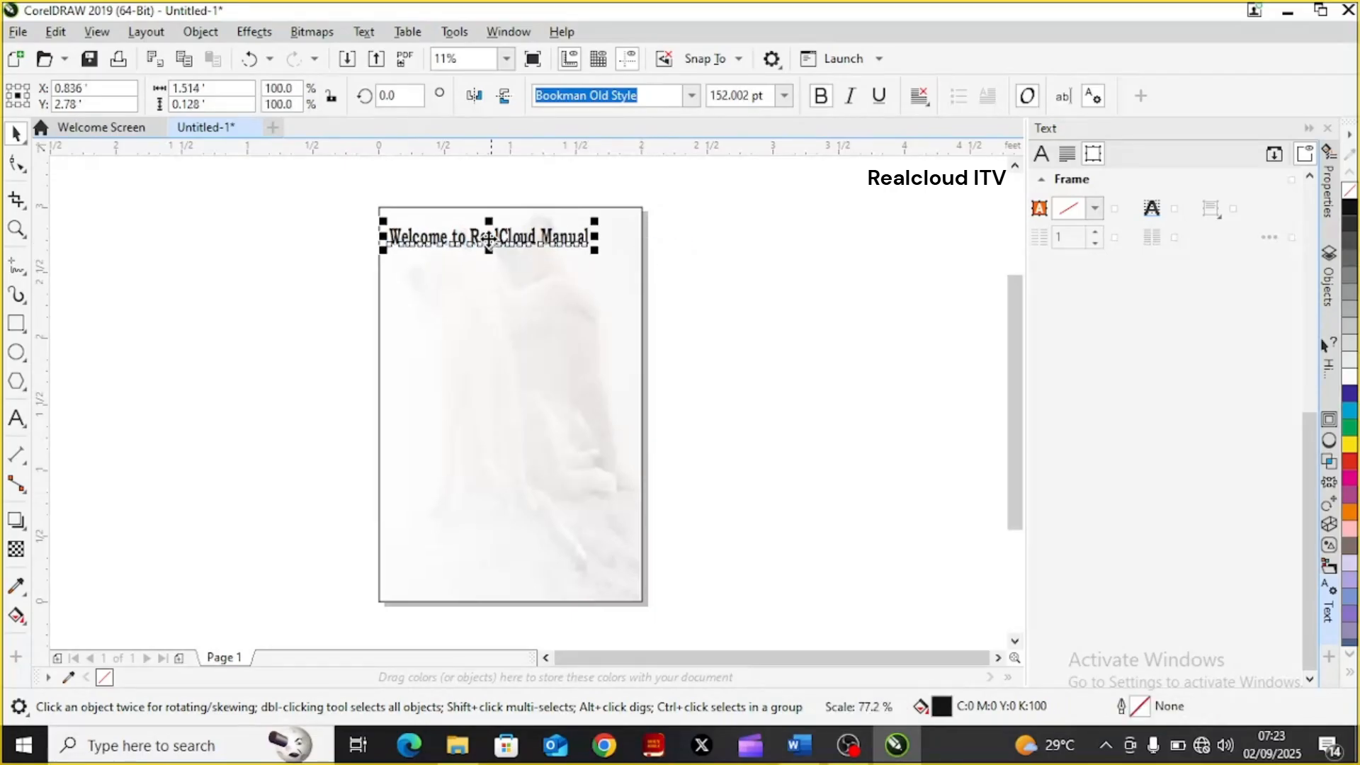
left_click_drag(488, 239, 508, 244)
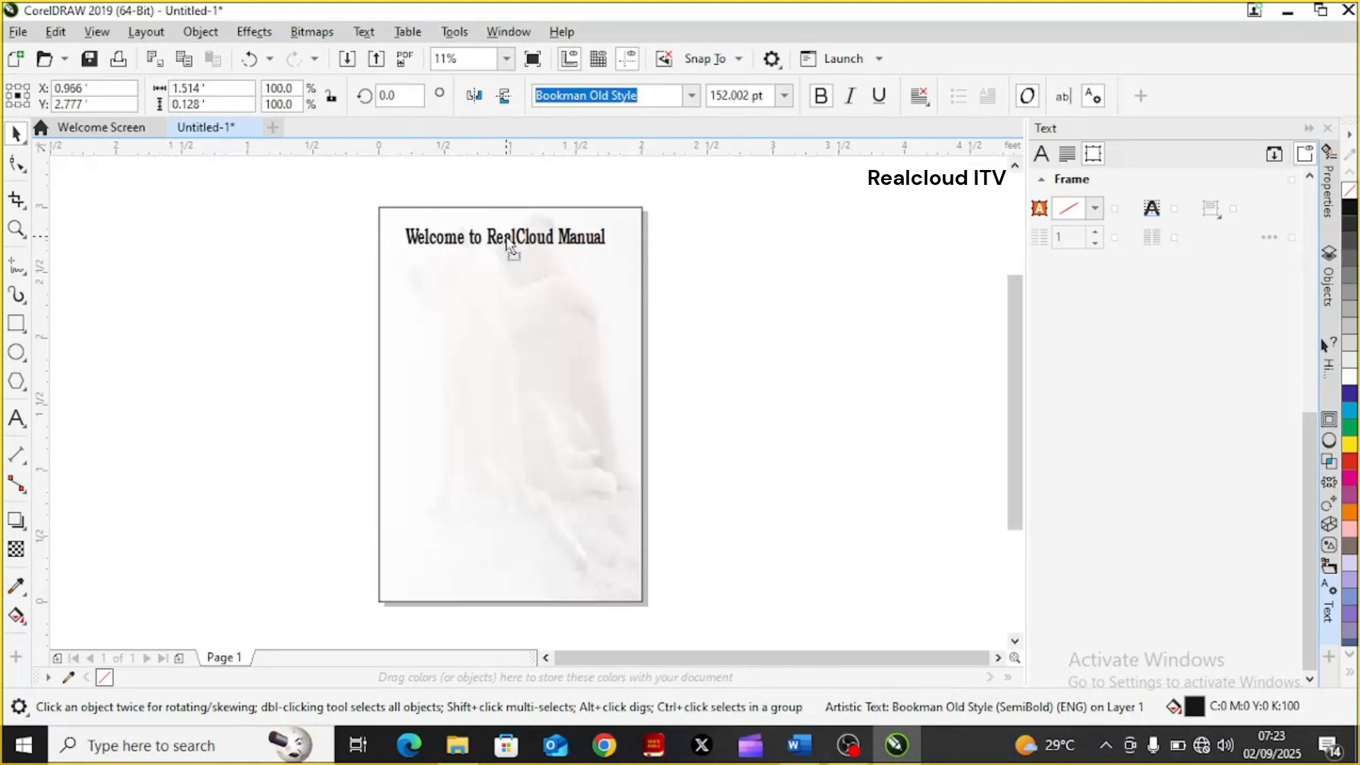
left_click(504, 236)
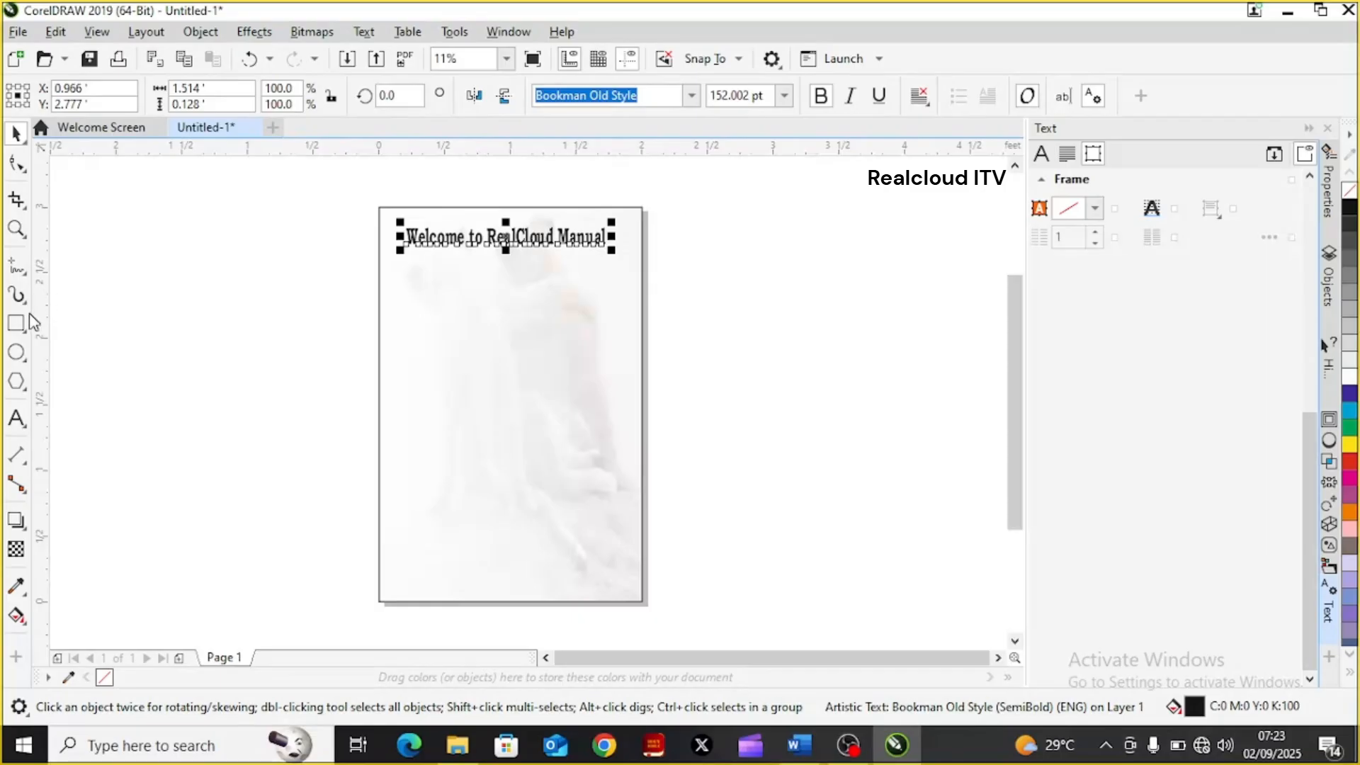
Draw a paragraph text frame left of the page, about 1.4 ft wide, and lower its upper edge to about 1.59 ft height
left_click(17, 420)
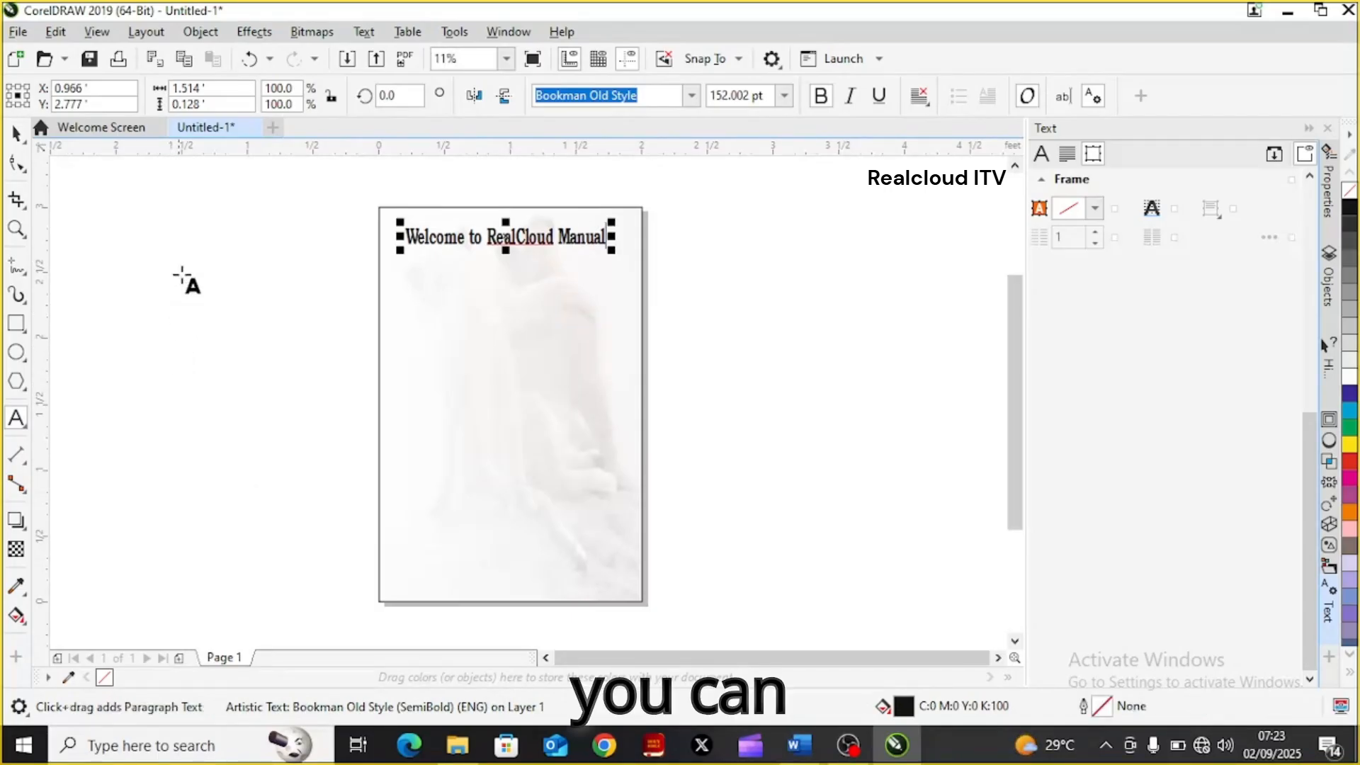
left_click_drag(182, 275, 366, 488)
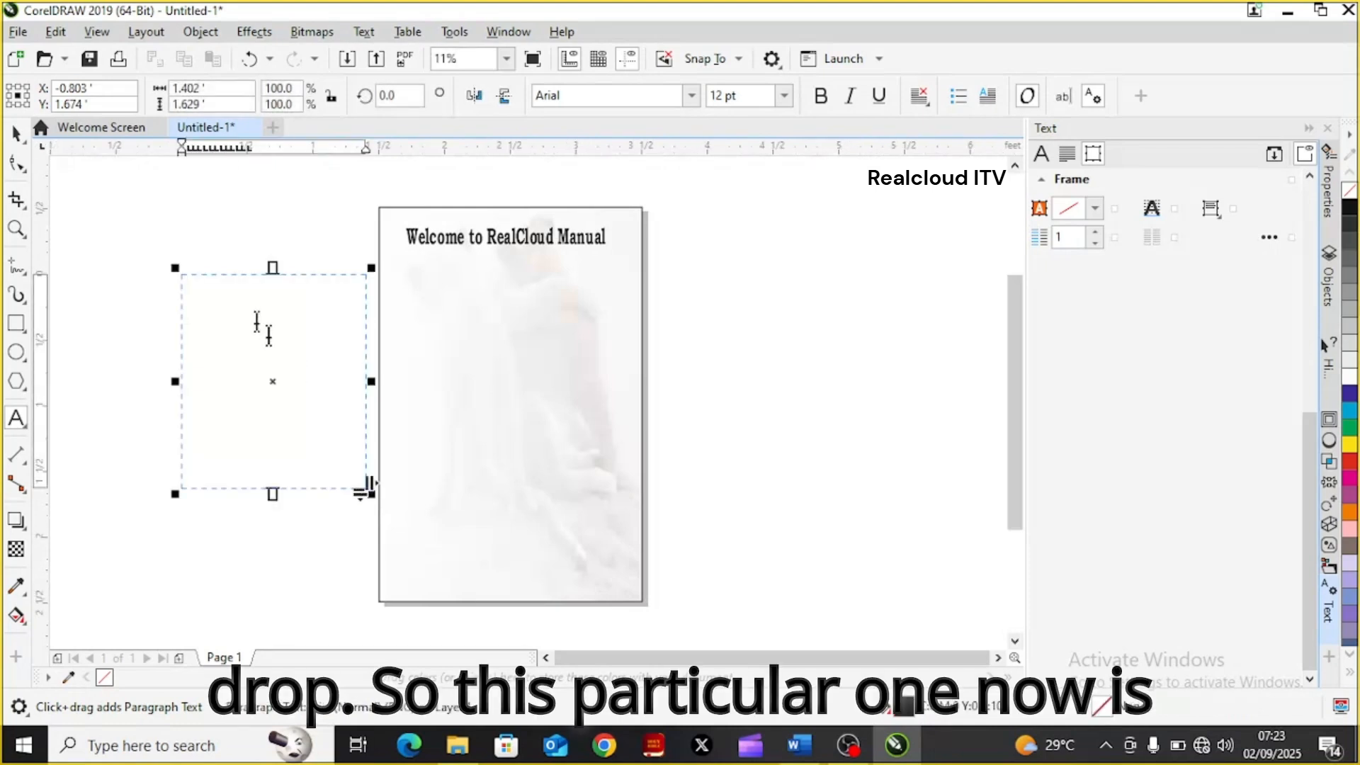
left_click(212, 292)
left_click(199, 303)
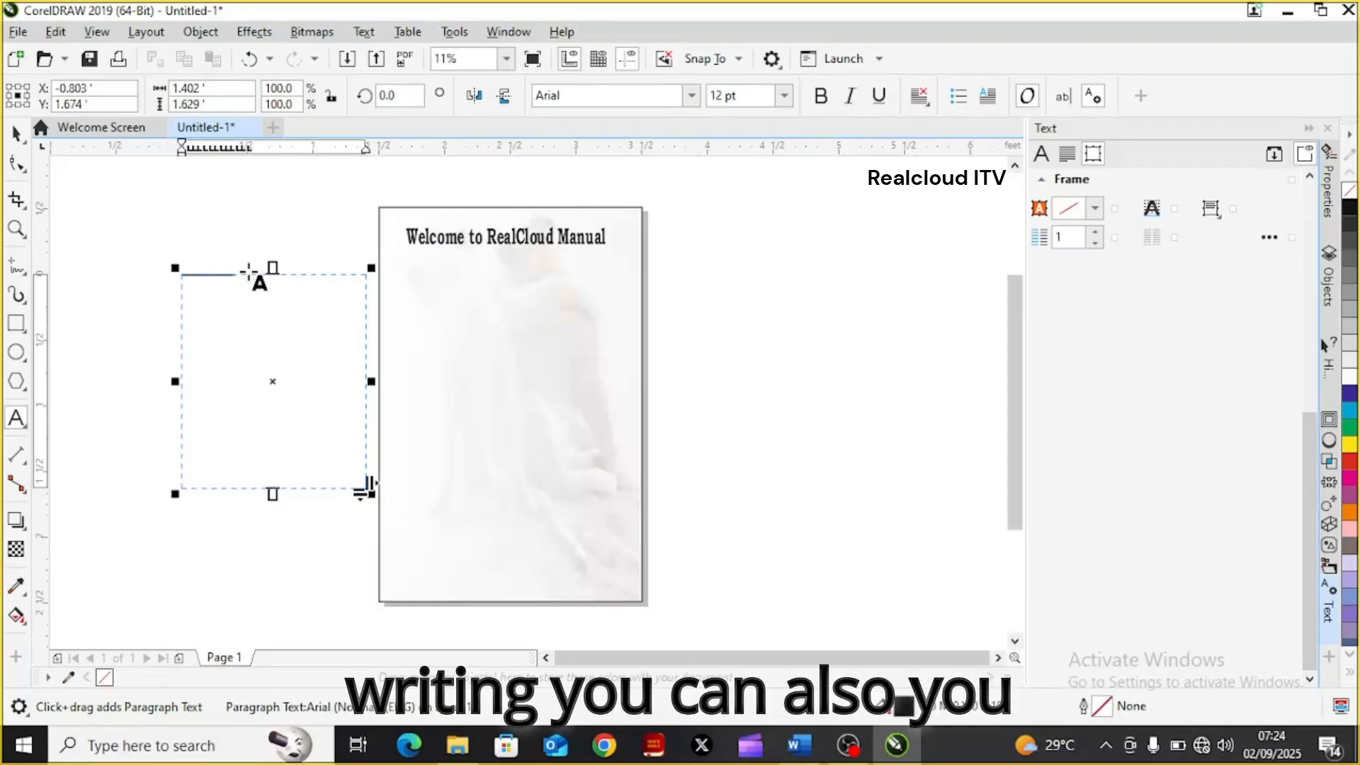
left_click(198, 275)
left_click_drag(198, 275, 172, 279)
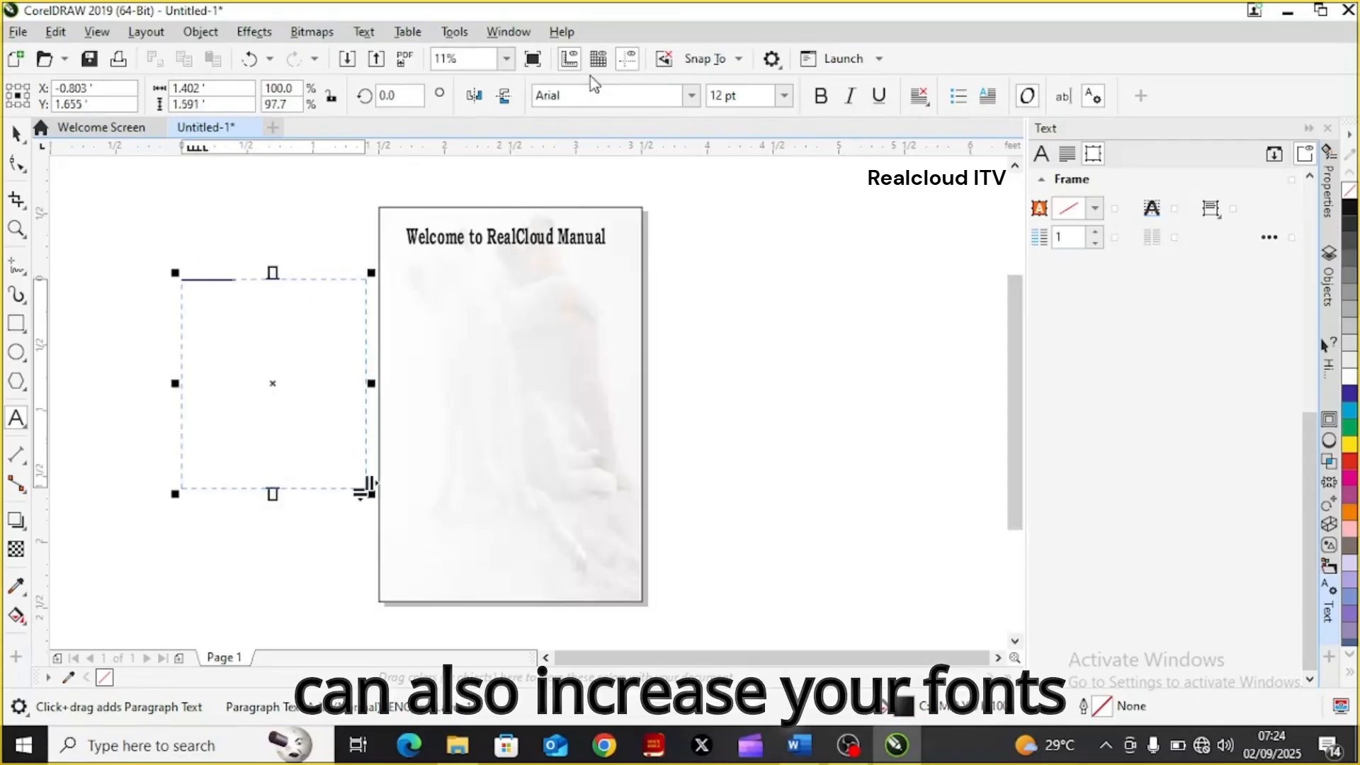
Try to set the paragraph frame's font size to 72 pt and place the cursor back in its text
left_click(784, 96)
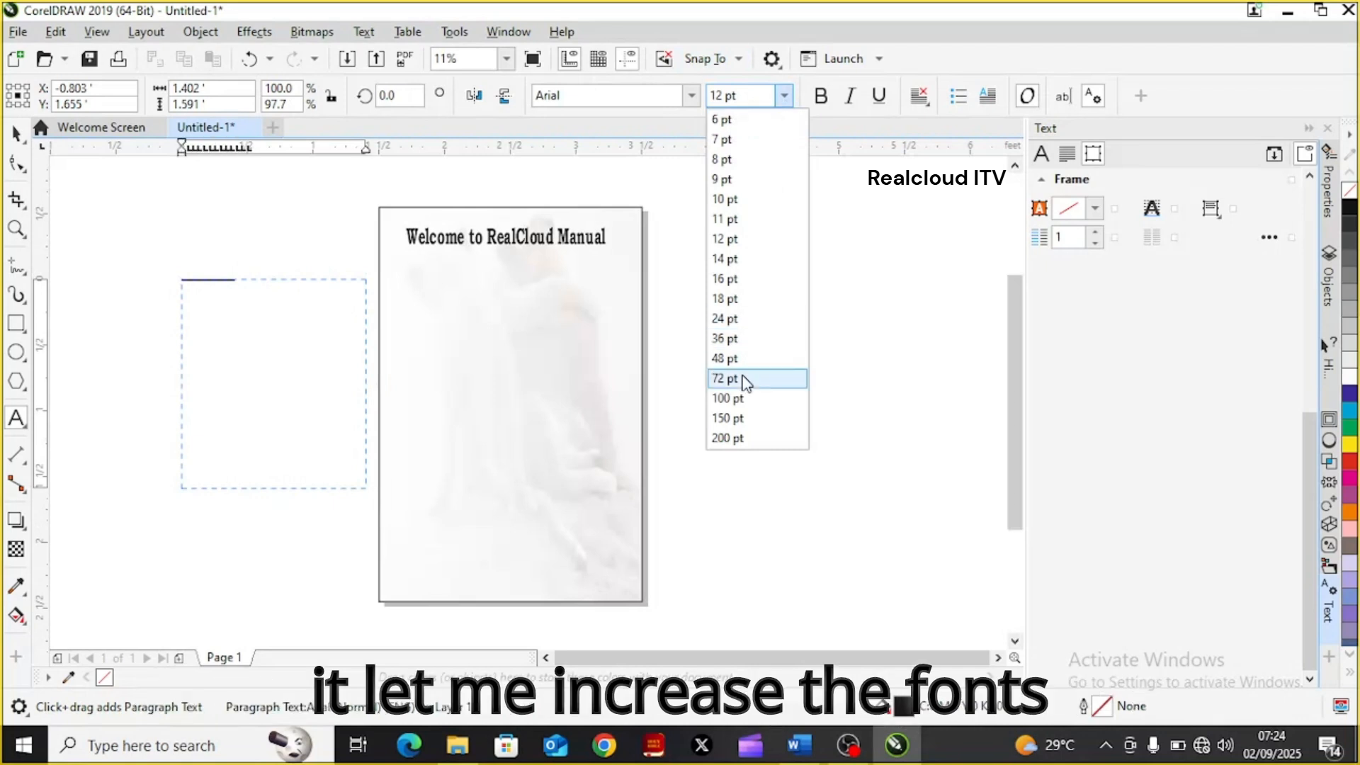
left_click(742, 377)
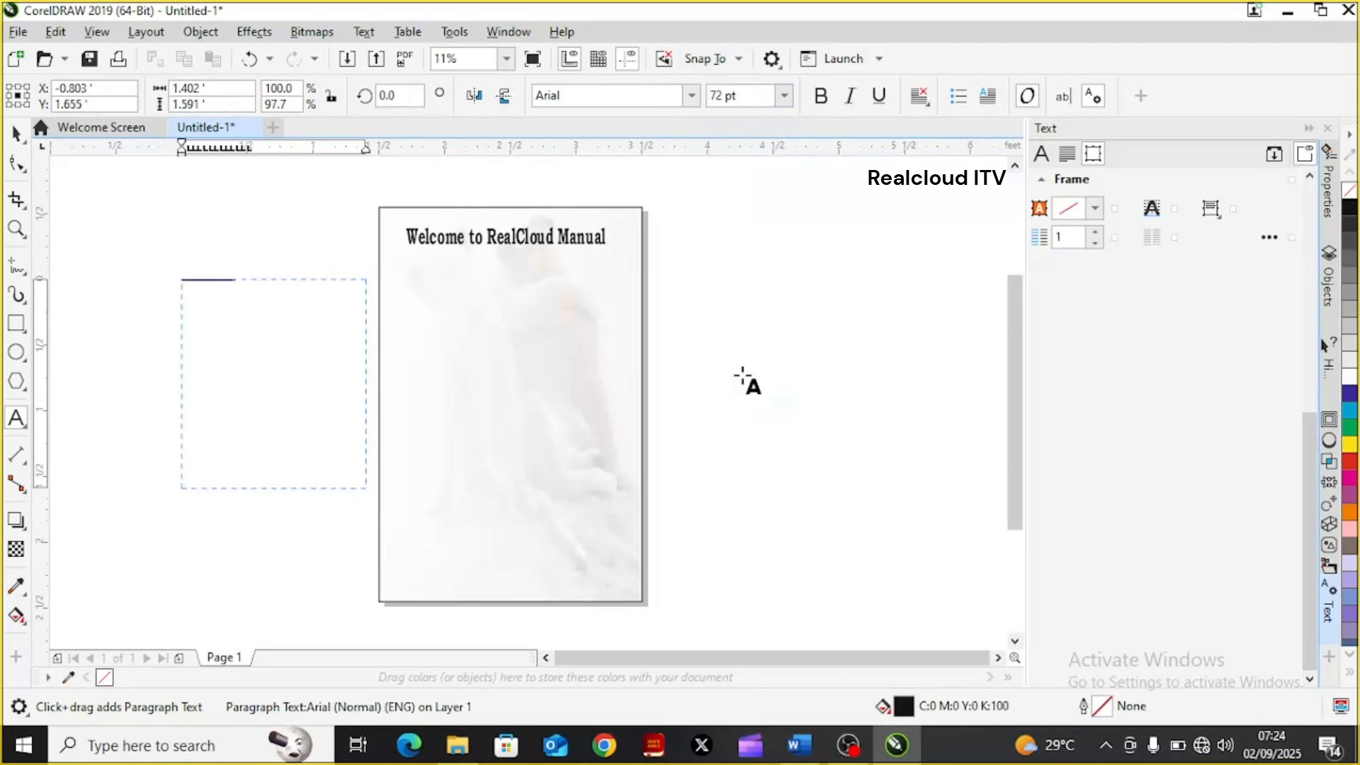
left_click(238, 281)
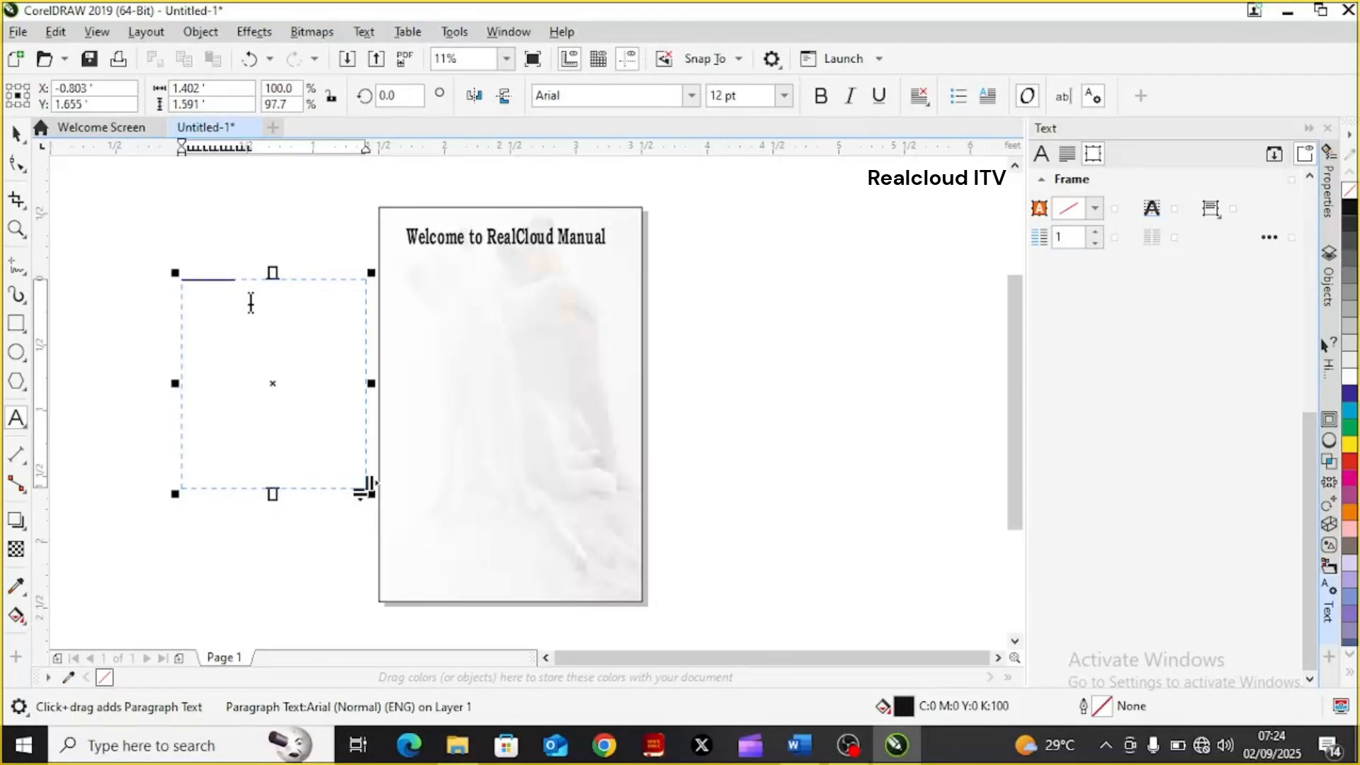
Undo the latest changes to the empty paragraph frame beside the page and delete the frame
left_click(251, 300)
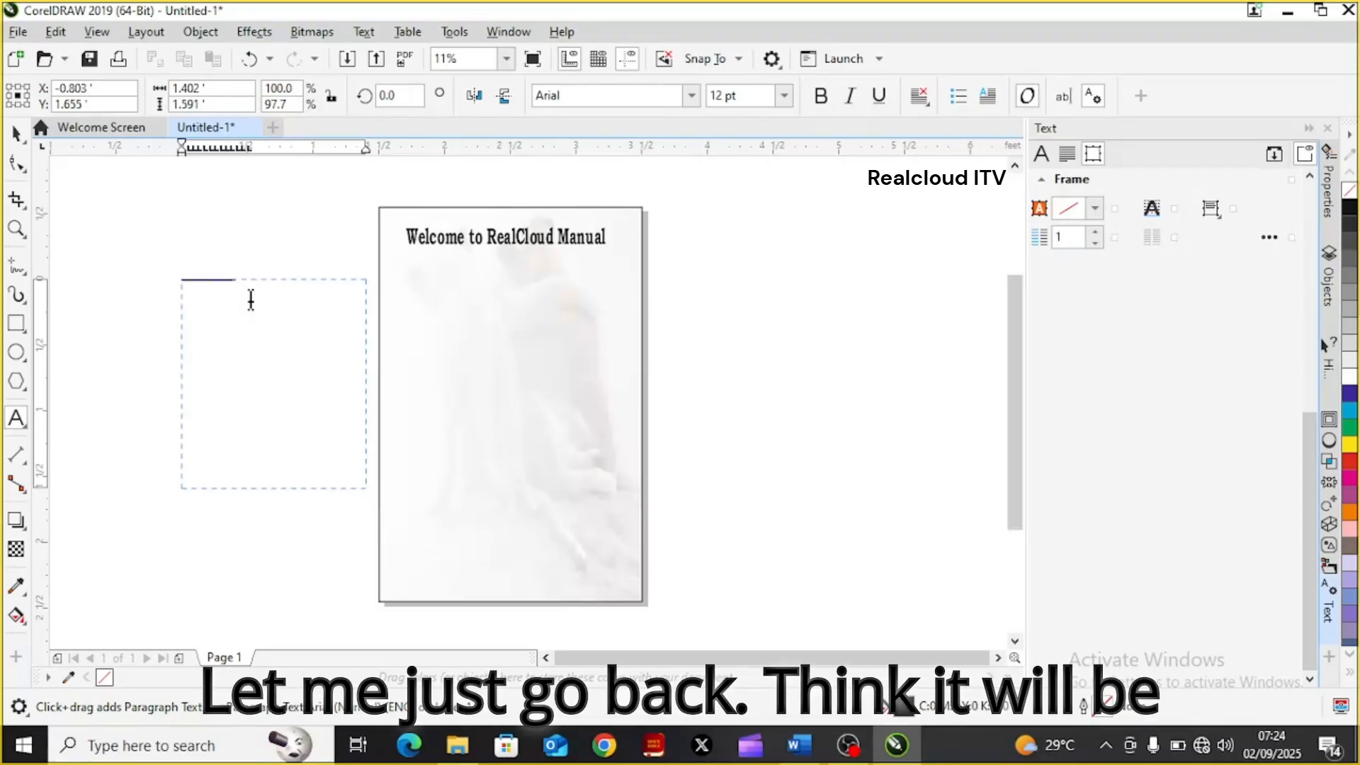
key("ctrl+z")
key("ctrl+z")
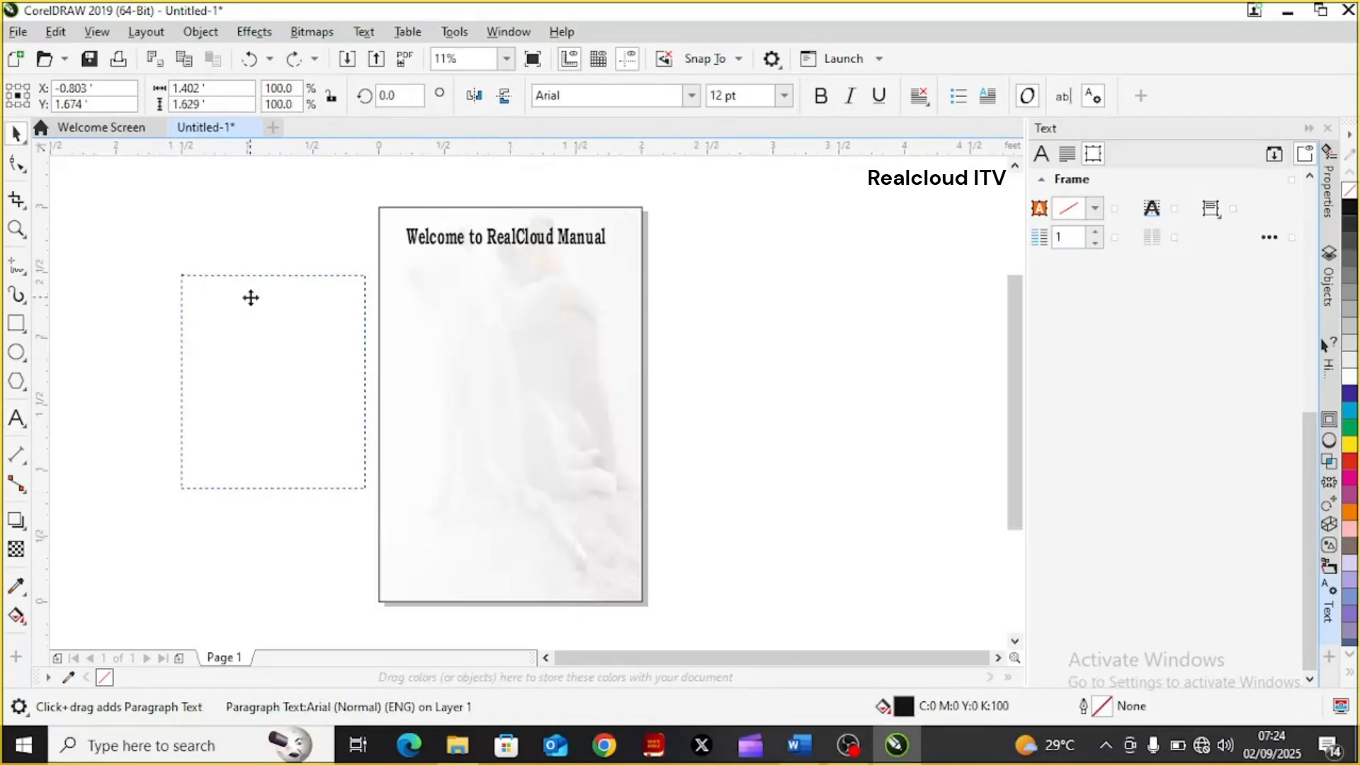
left_click(250, 298)
key("Delete")
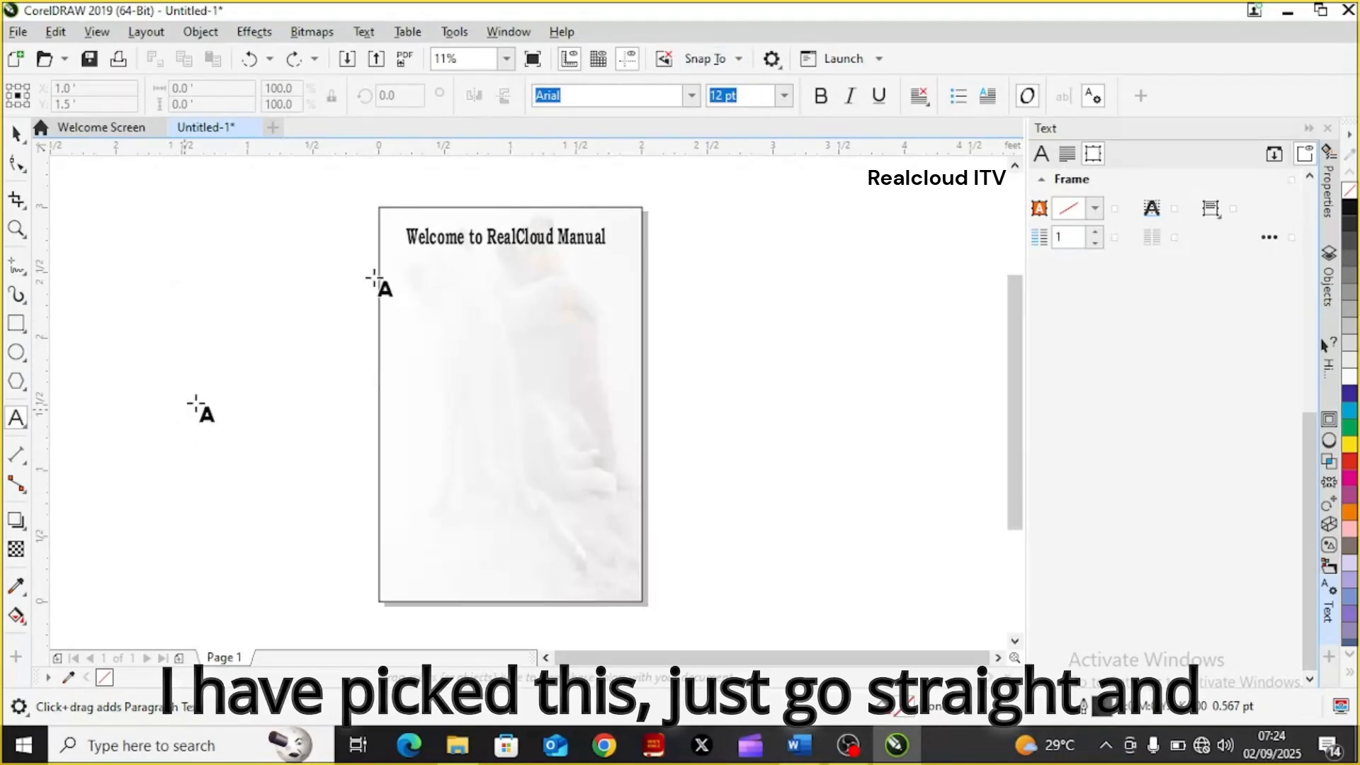
Set the document's default font size for Paragraph Text to 100 pt
left_click(691, 98)
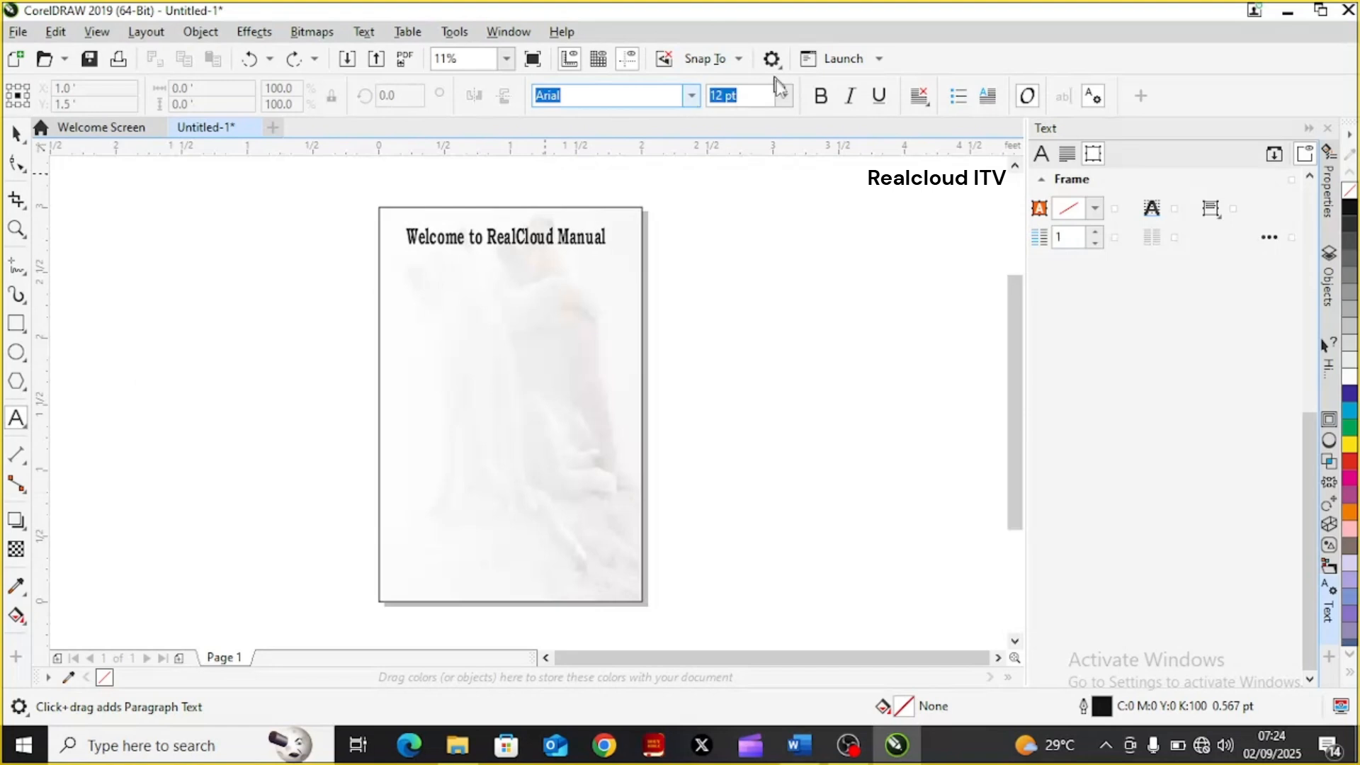
left_click(785, 97)
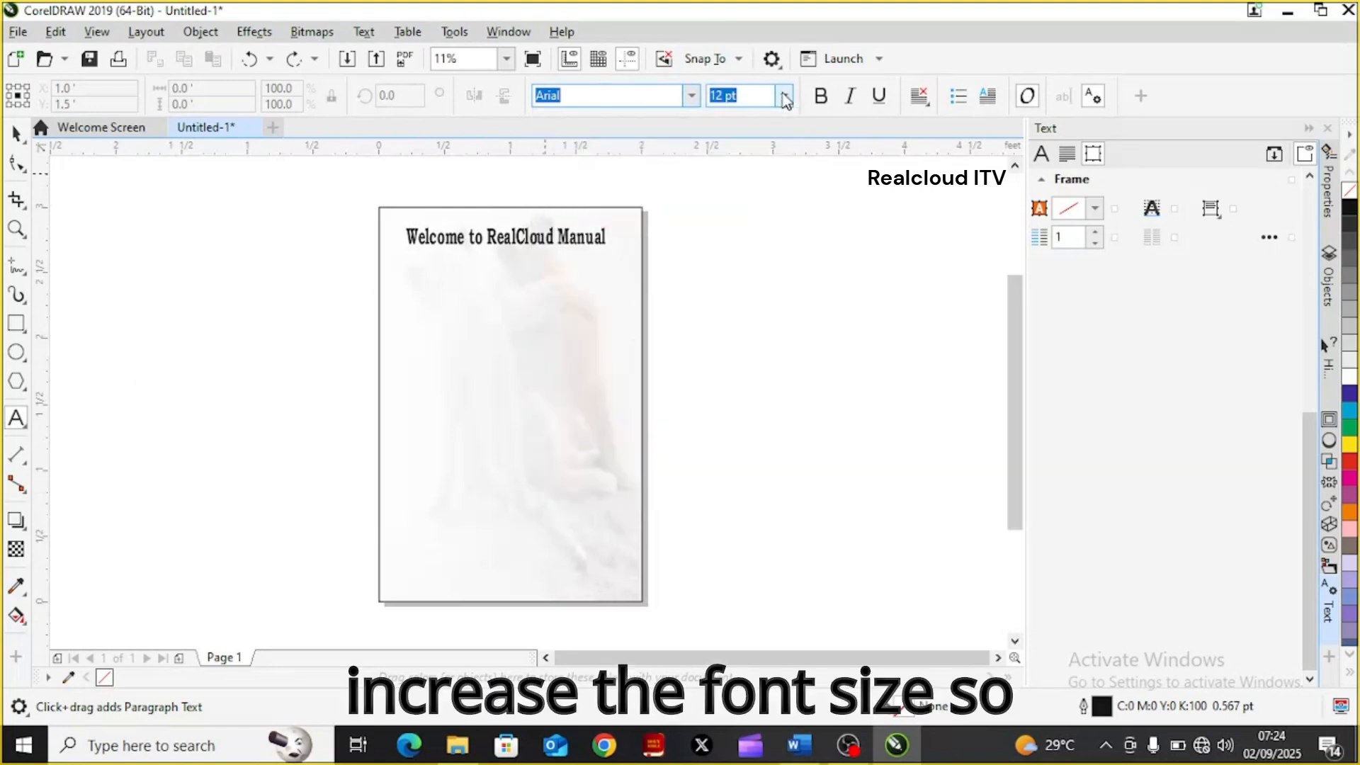
left_click(785, 98)
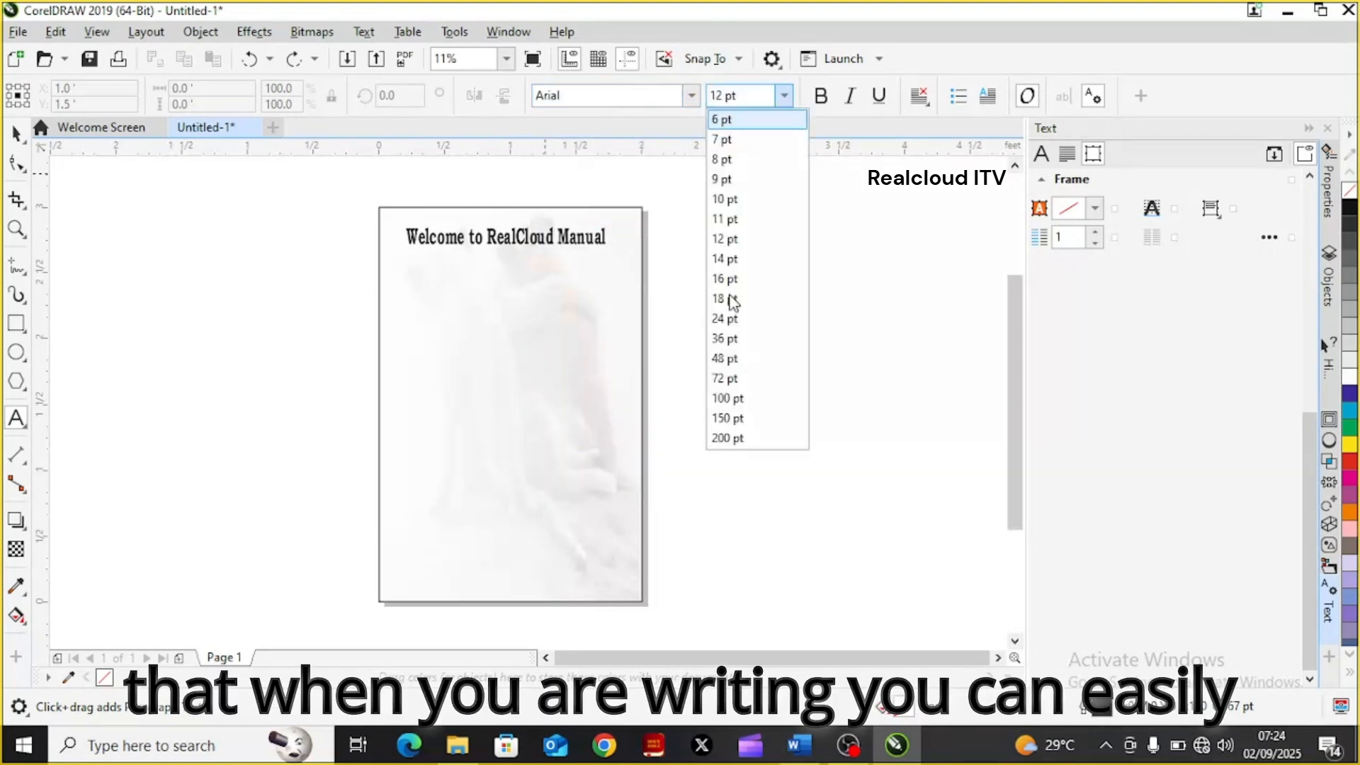
left_click(735, 398)
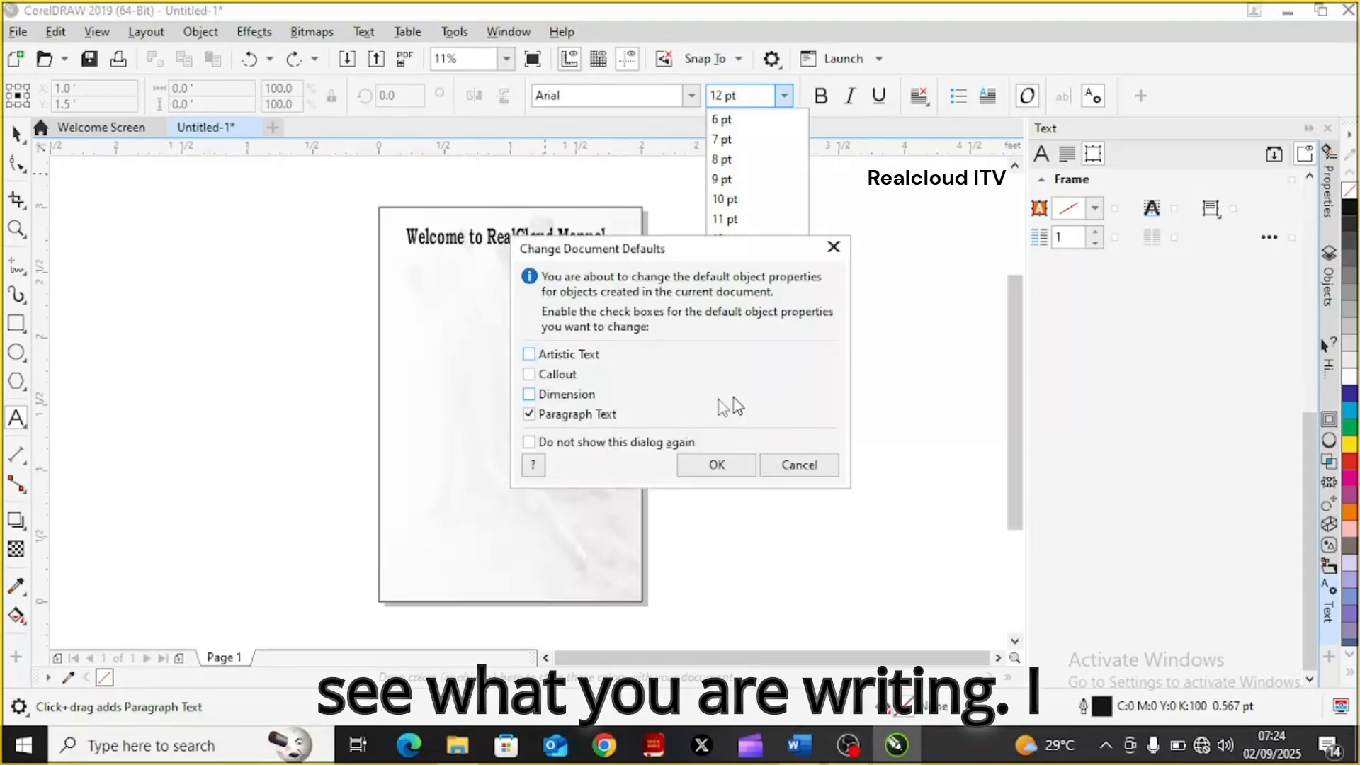
left_click(716, 464)
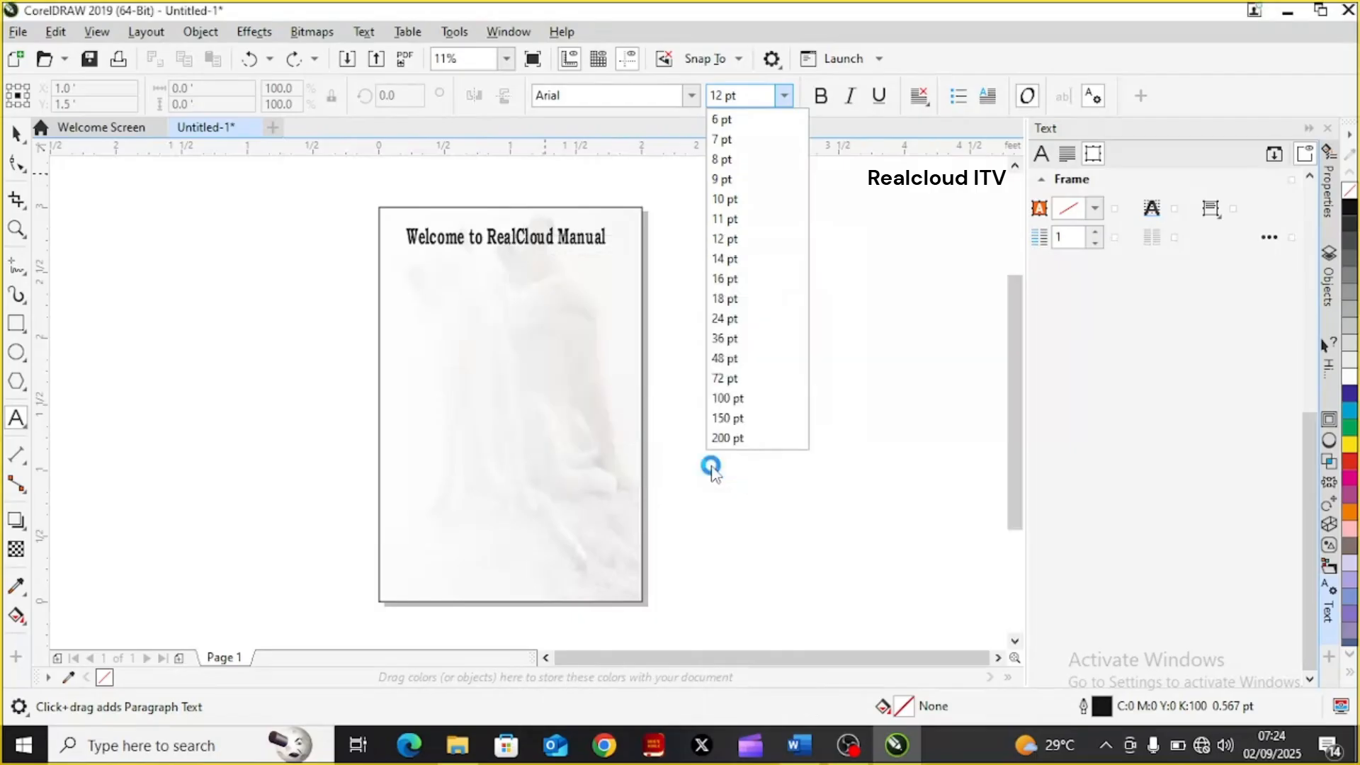
Draw a paragraph text frame beside the page, about 1.42 ft wide and 1.6 ft high, and enter "plz read to the end"
left_click_drag(116, 269, 303, 480)
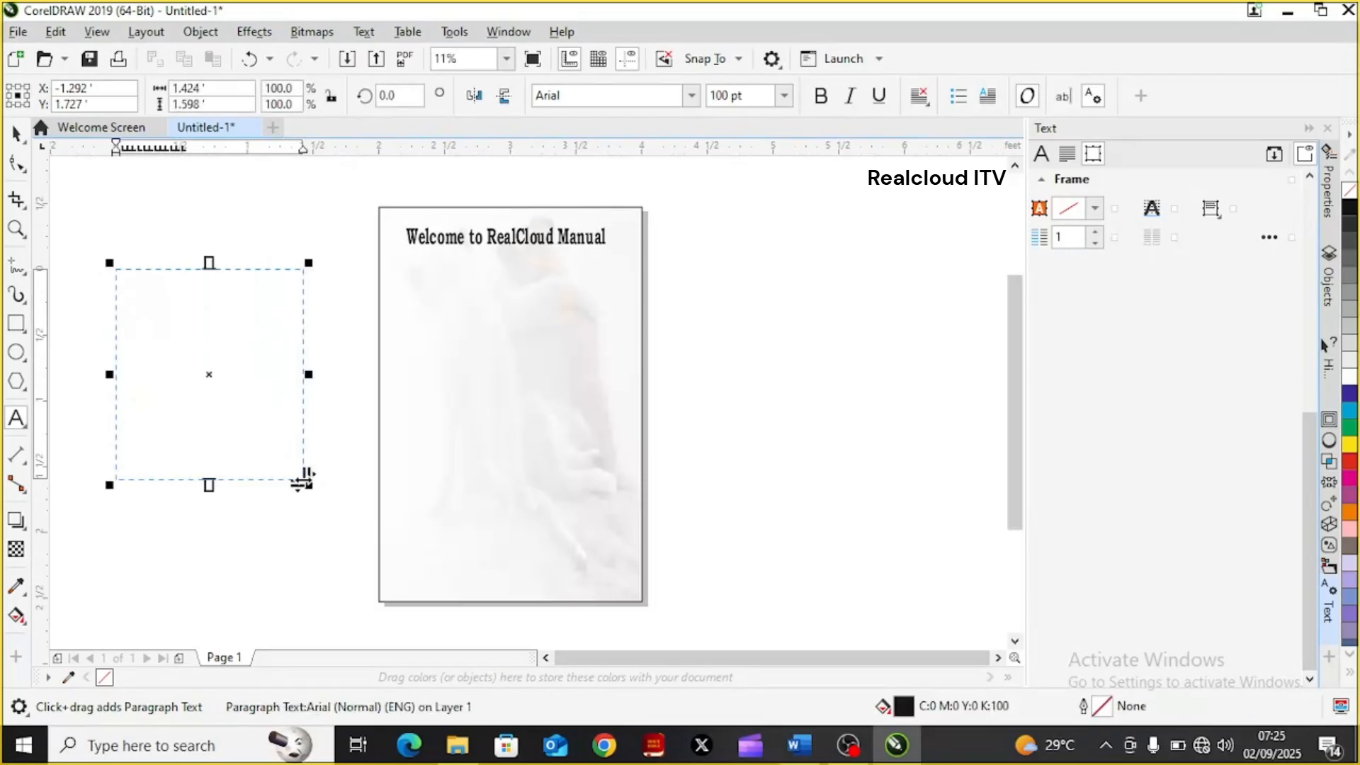
type("plz read to the end")
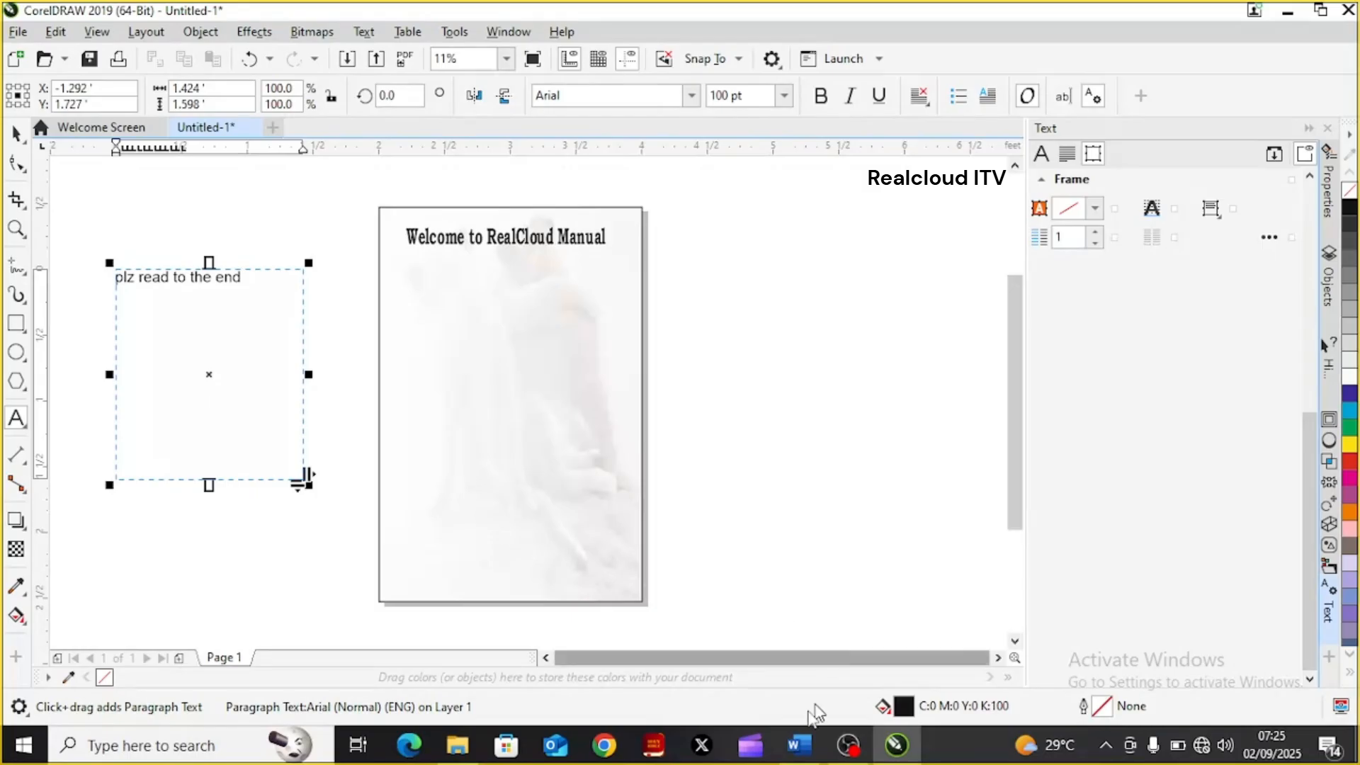
Switch to Word and copy the text from "Although digital design" under Designing for Print through "leading (line spacing)"
left_click(803, 750)
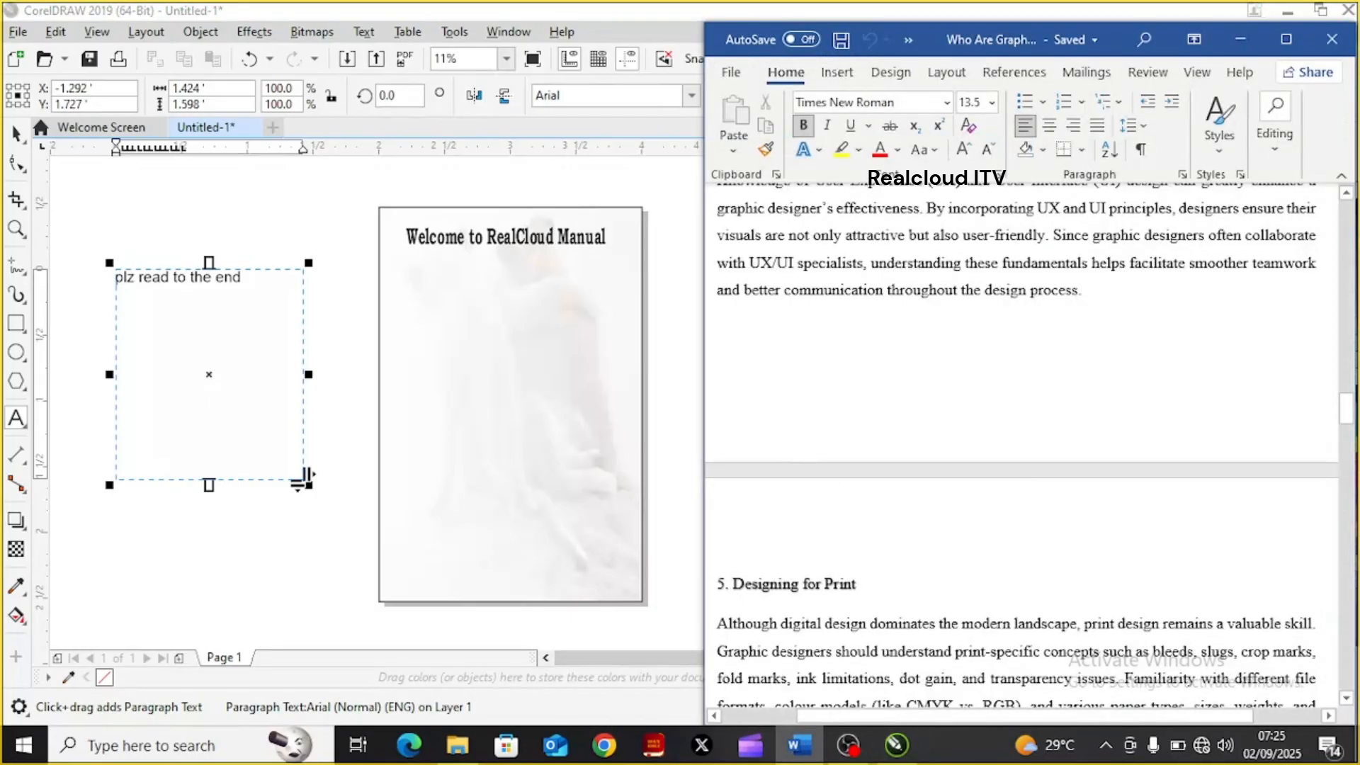
left_click_drag(720, 625, 981, 240)
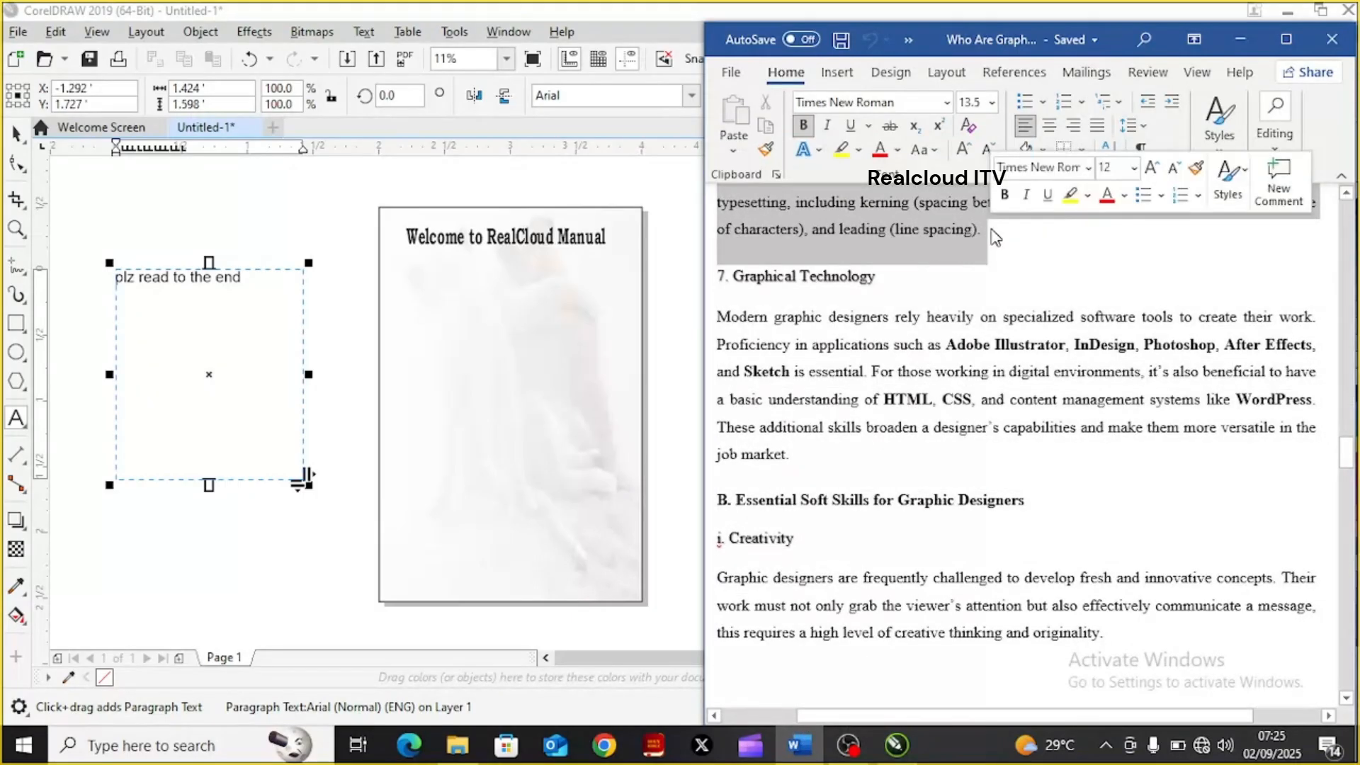
key("ctrl+c")
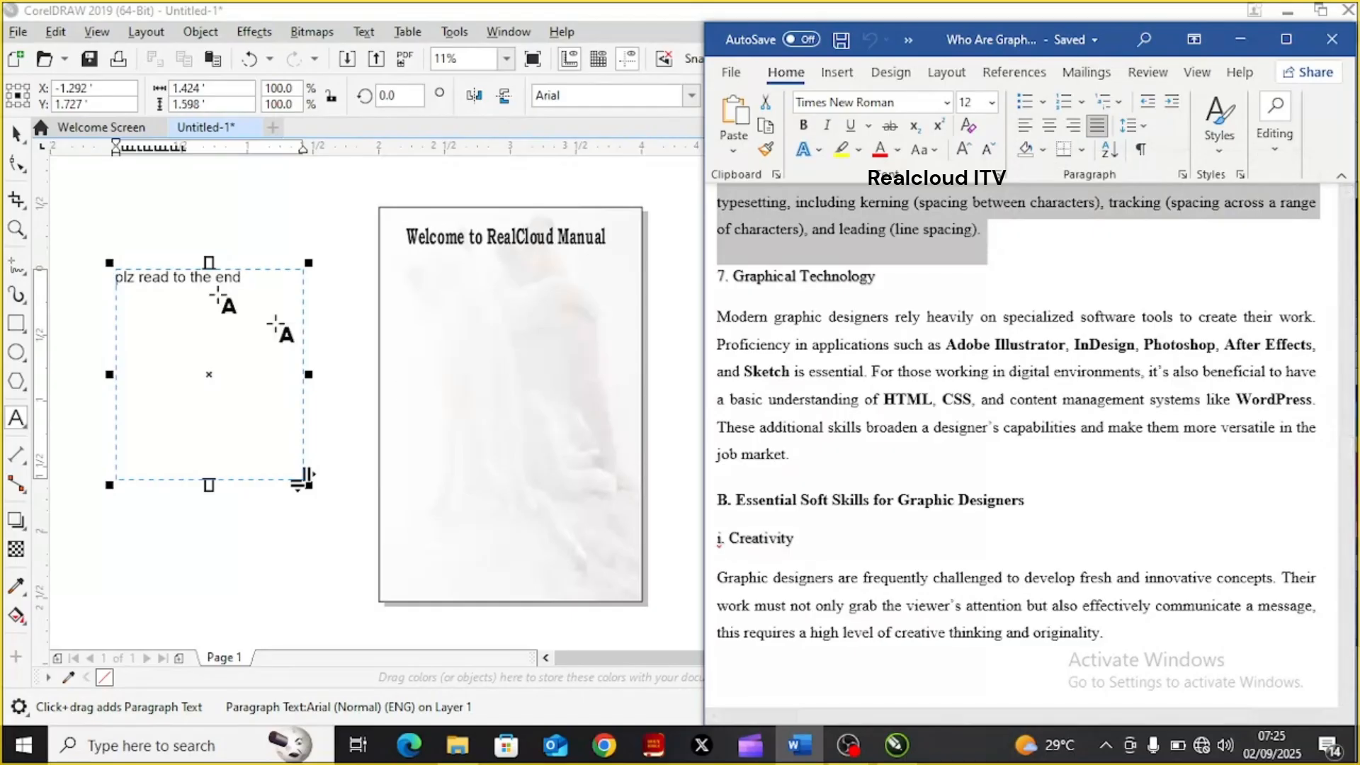
Try pasting the copied text after "plz read to the end" with fonts and formatting maintained and tables imported as tables
left_click(252, 277)
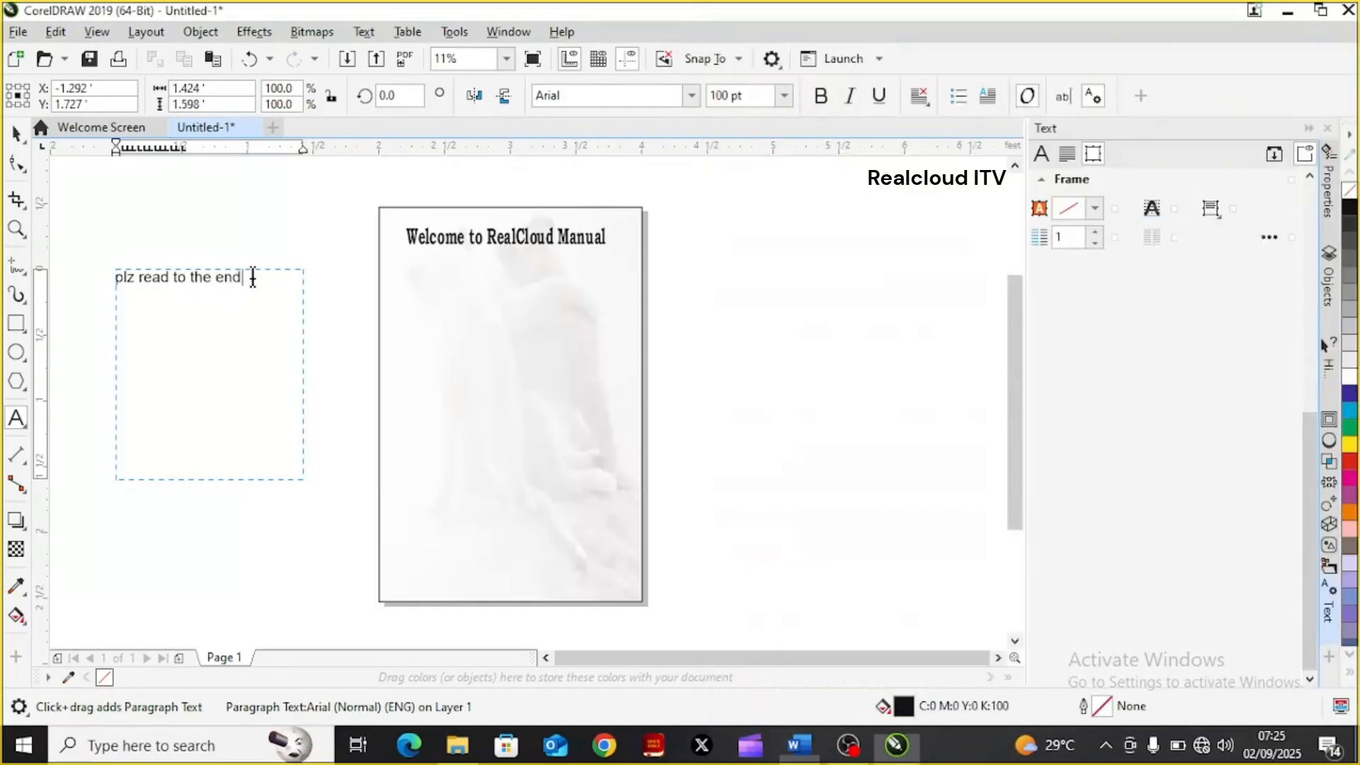
key("ctrl+v")
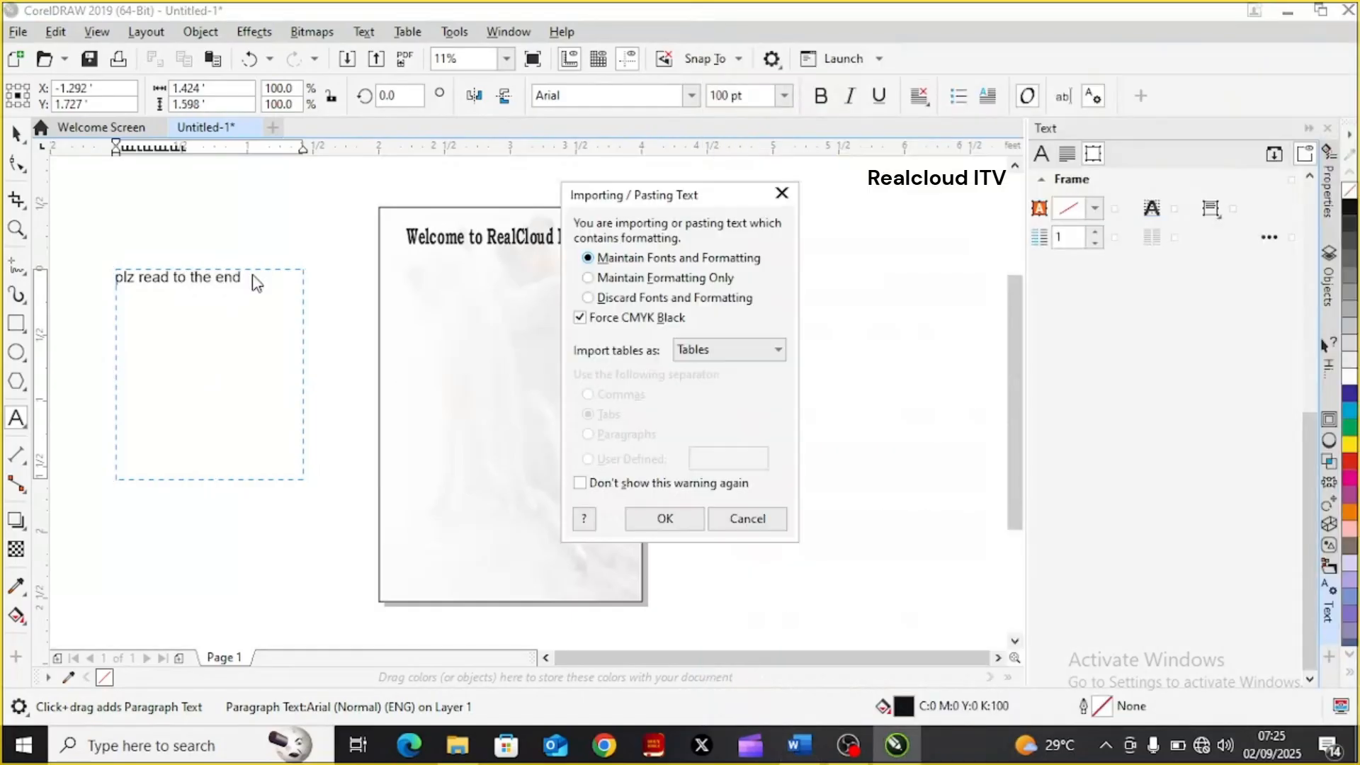
left_click(670, 519)
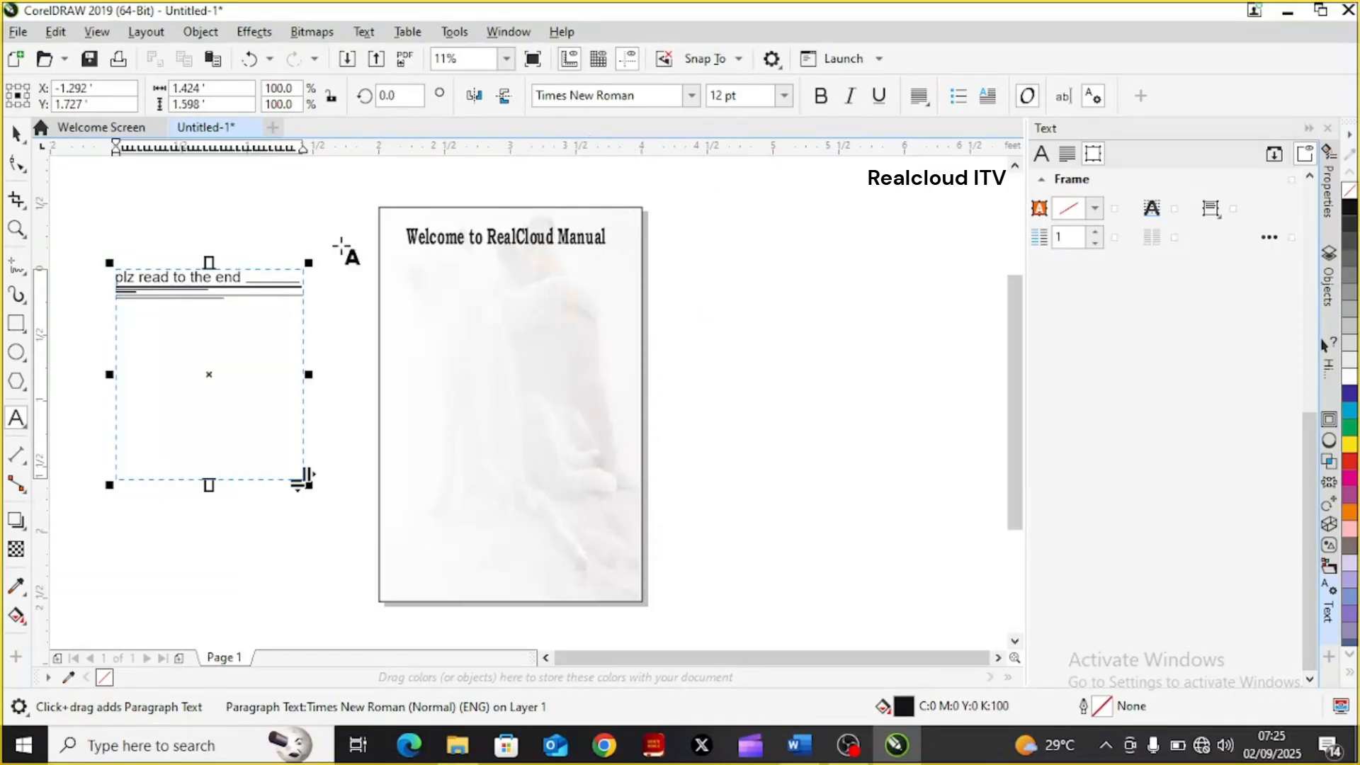
left_click_drag(245, 277, 264, 312)
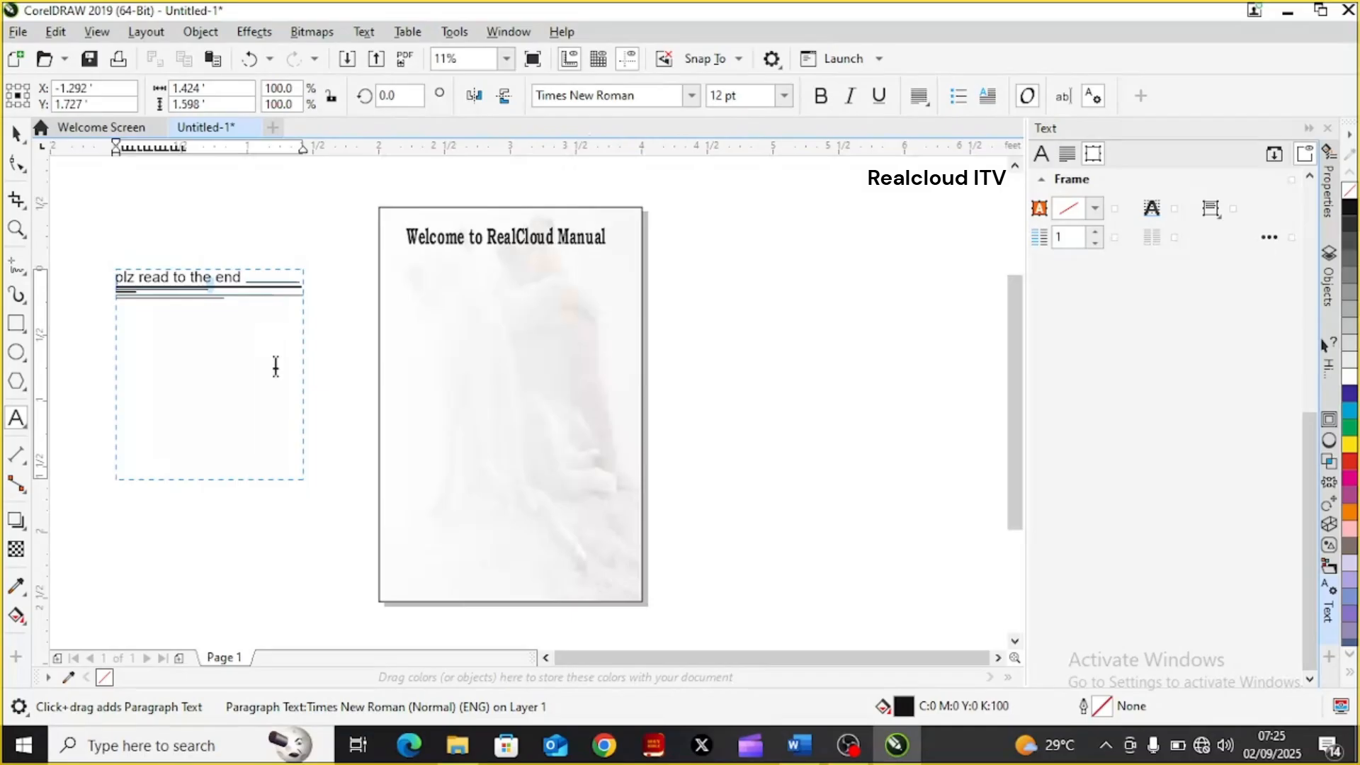
left_click_drag(276, 367, 205, 280)
left_click(241, 334)
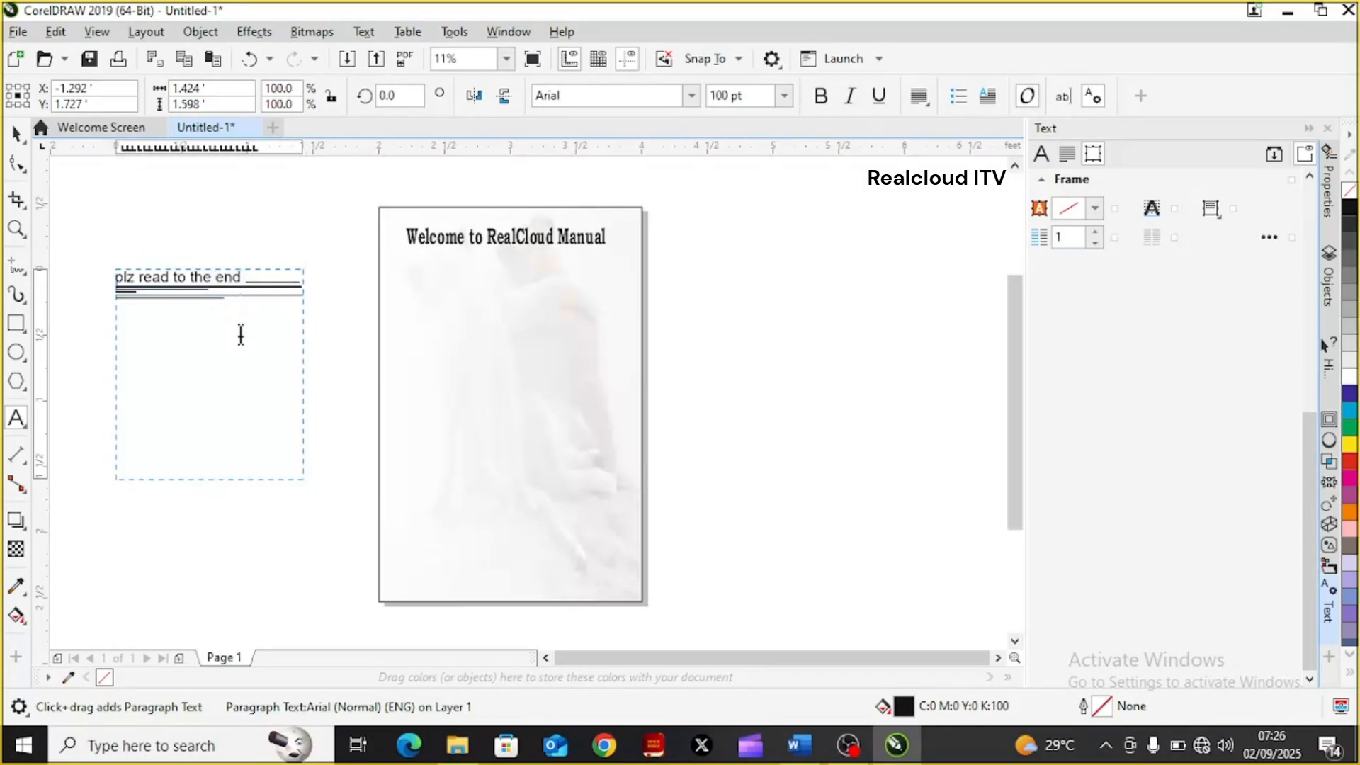
key("ctrl+z")
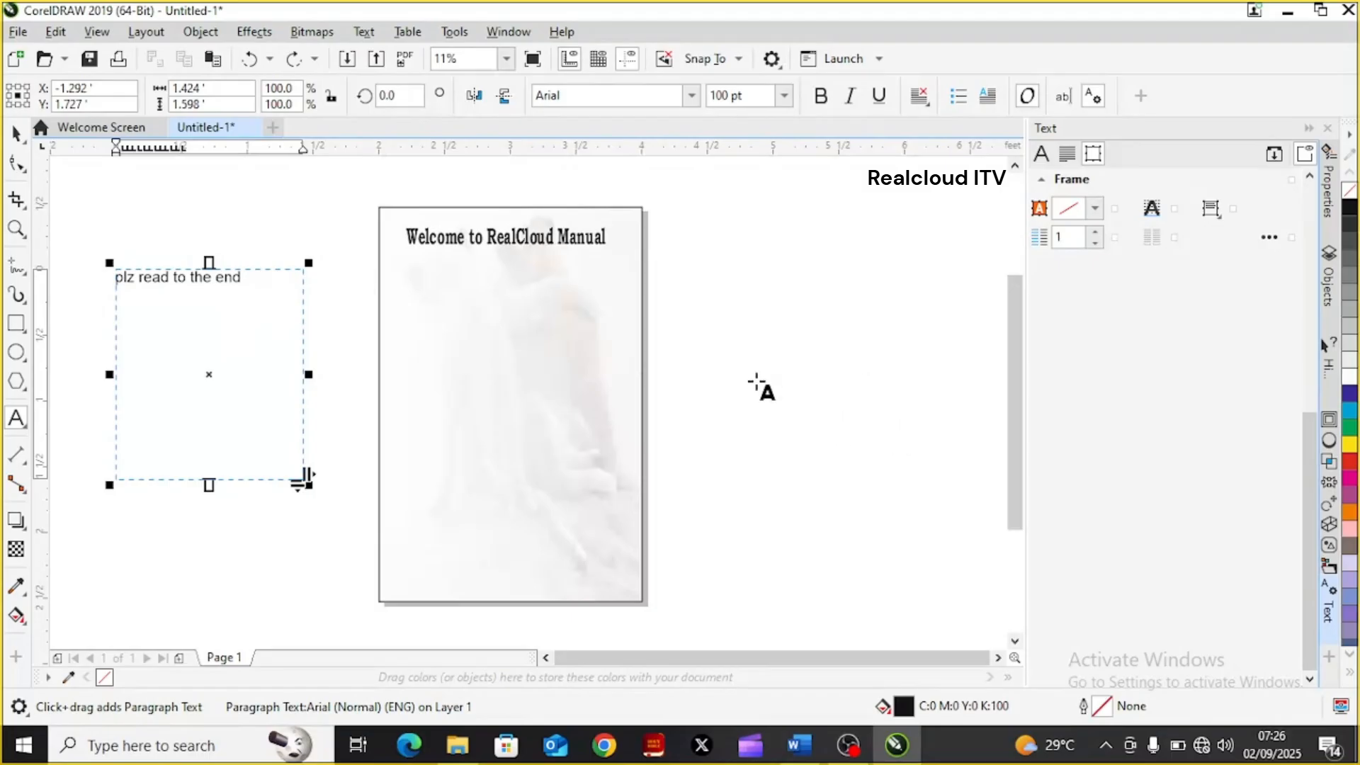
Paste the copied text after "plz read to the end", maintaining fonts and formatting and importing tables as text separated by paragraphs
left_click(238, 280)
left_click(253, 277)
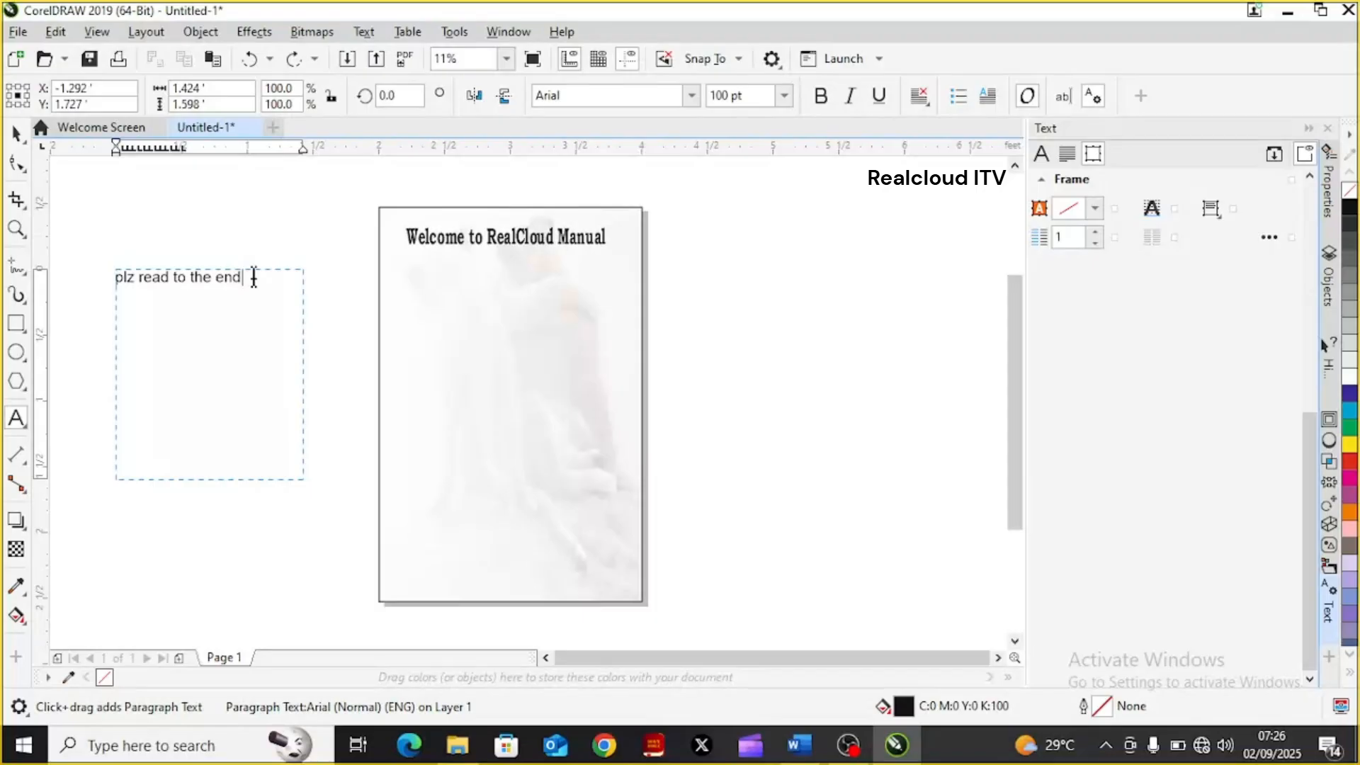
key("ctrl+v")
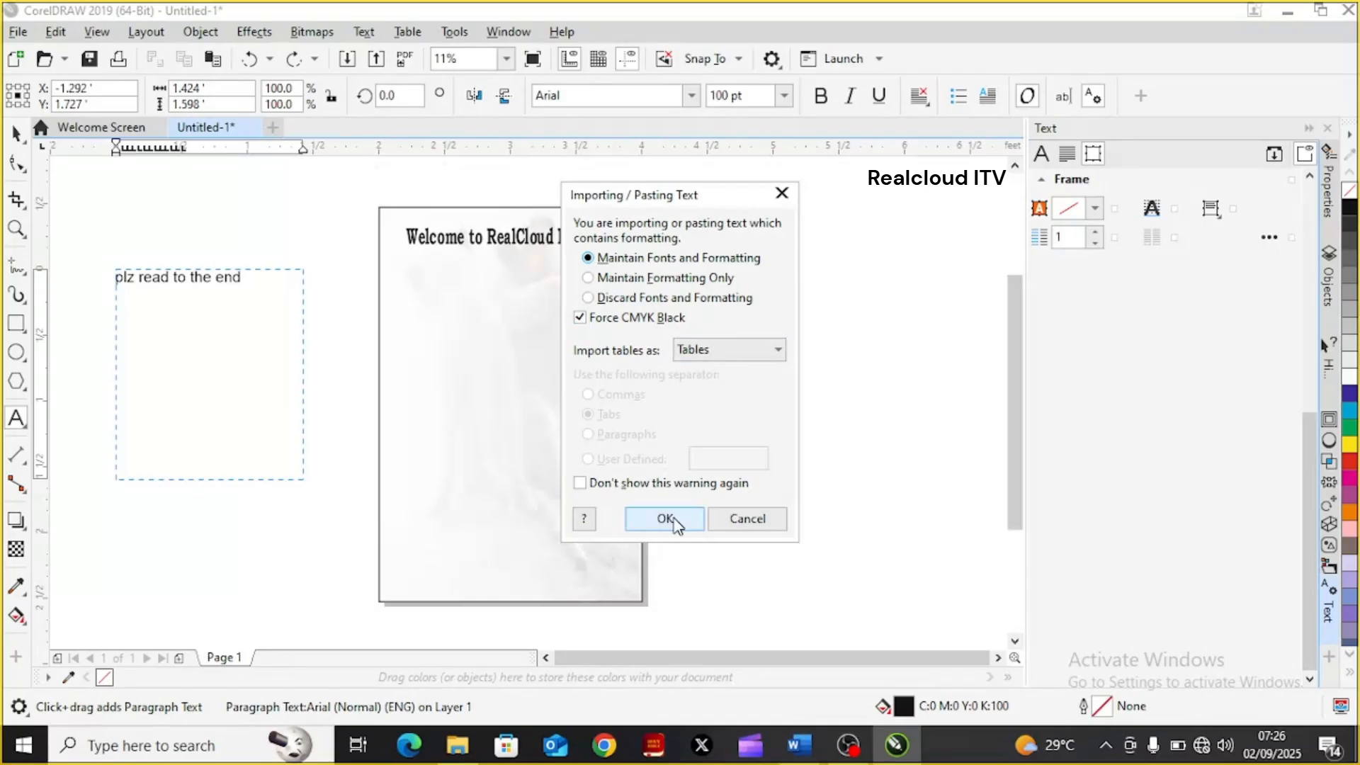
left_click(780, 352)
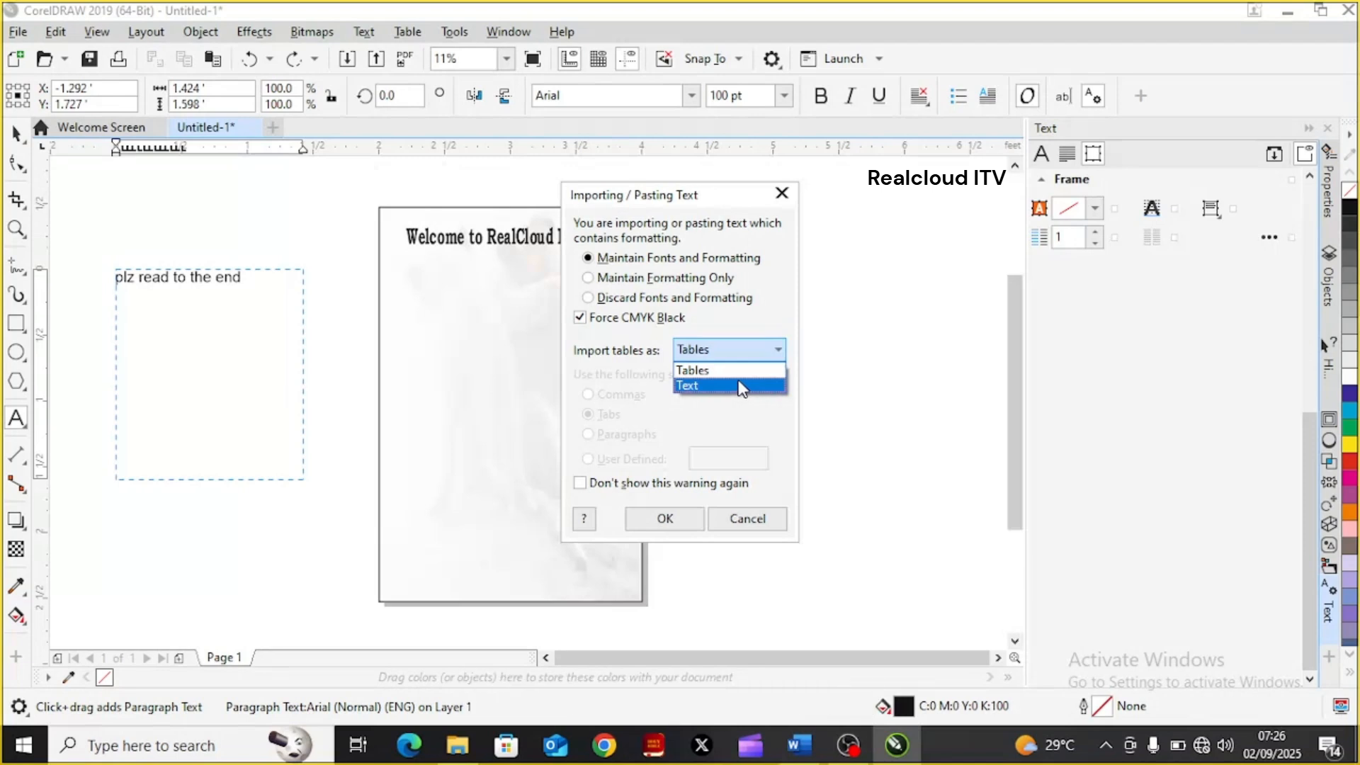
left_click(738, 386)
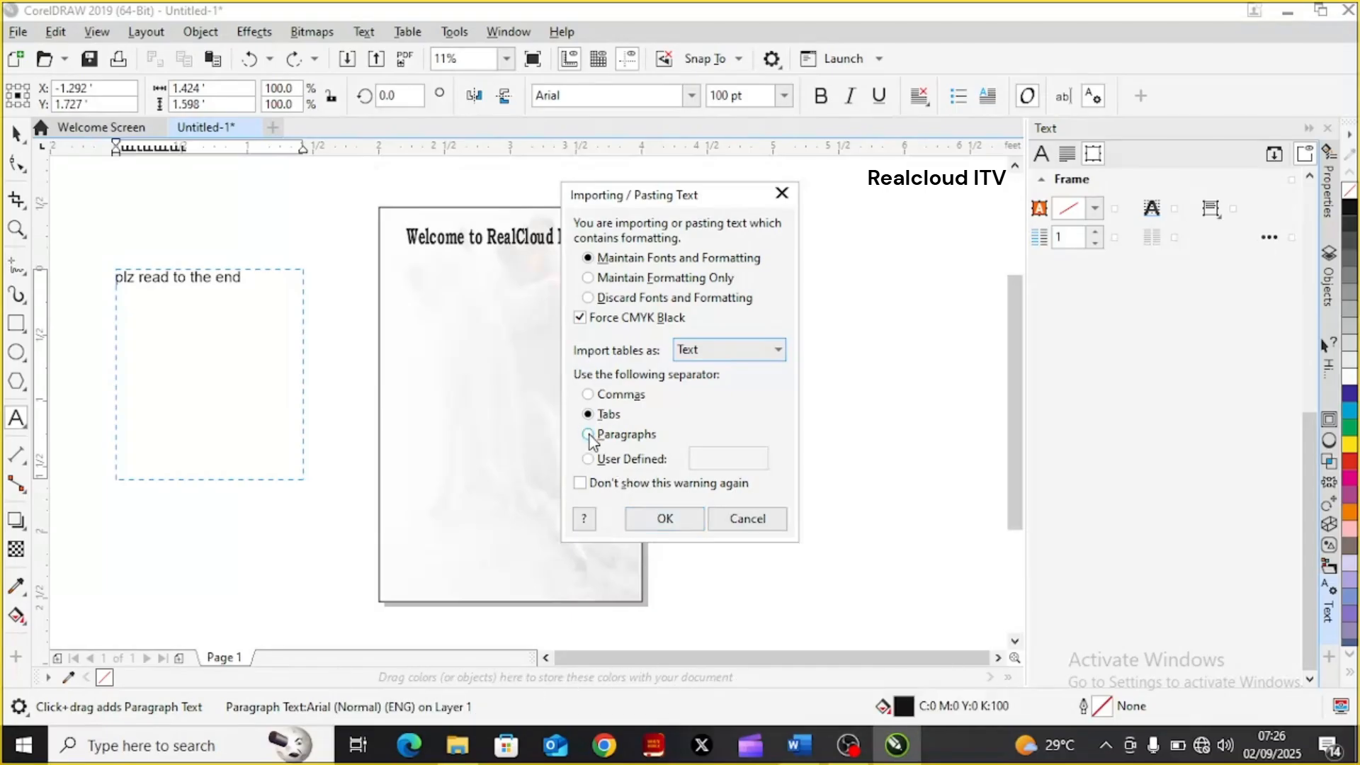
left_click(669, 520)
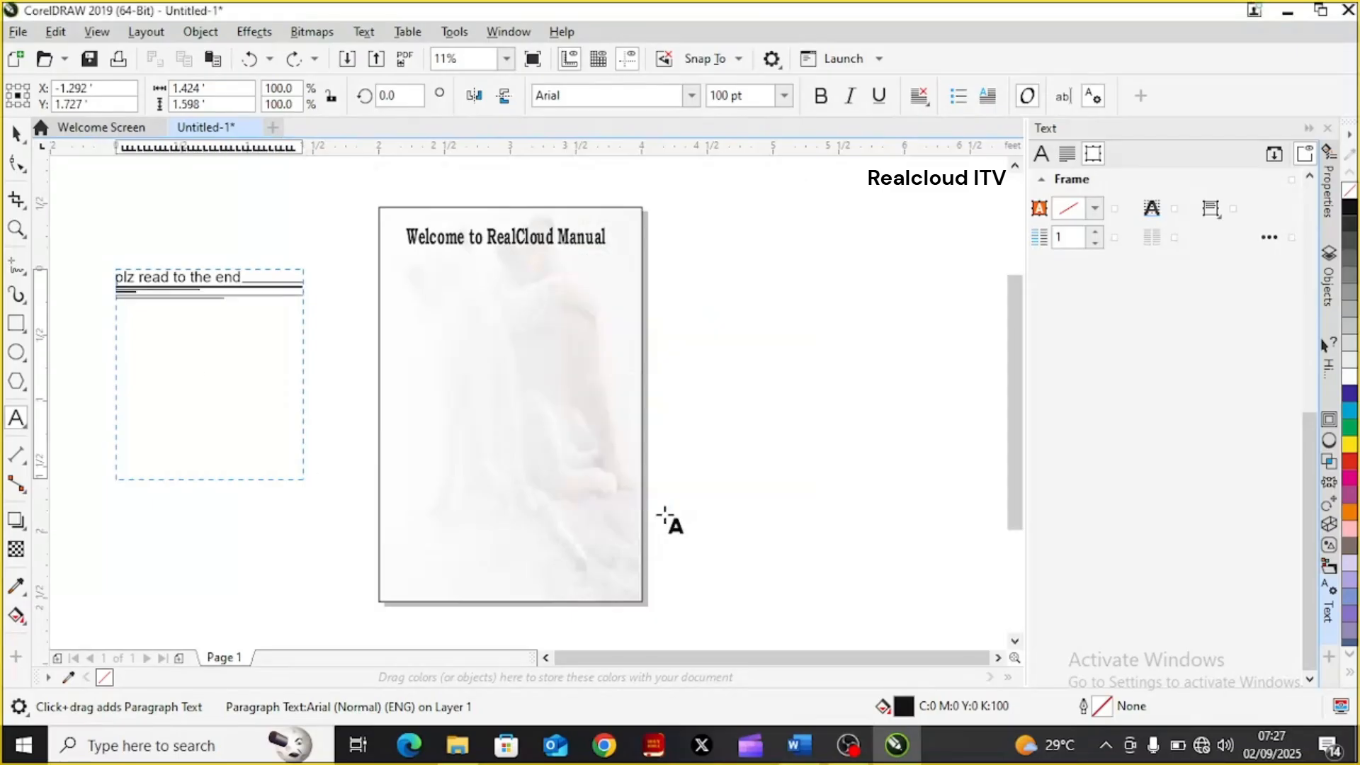
Select the tiny pasted lines below the first line of the paragraph frame and set their font size to 150 pt
left_click(244, 276)
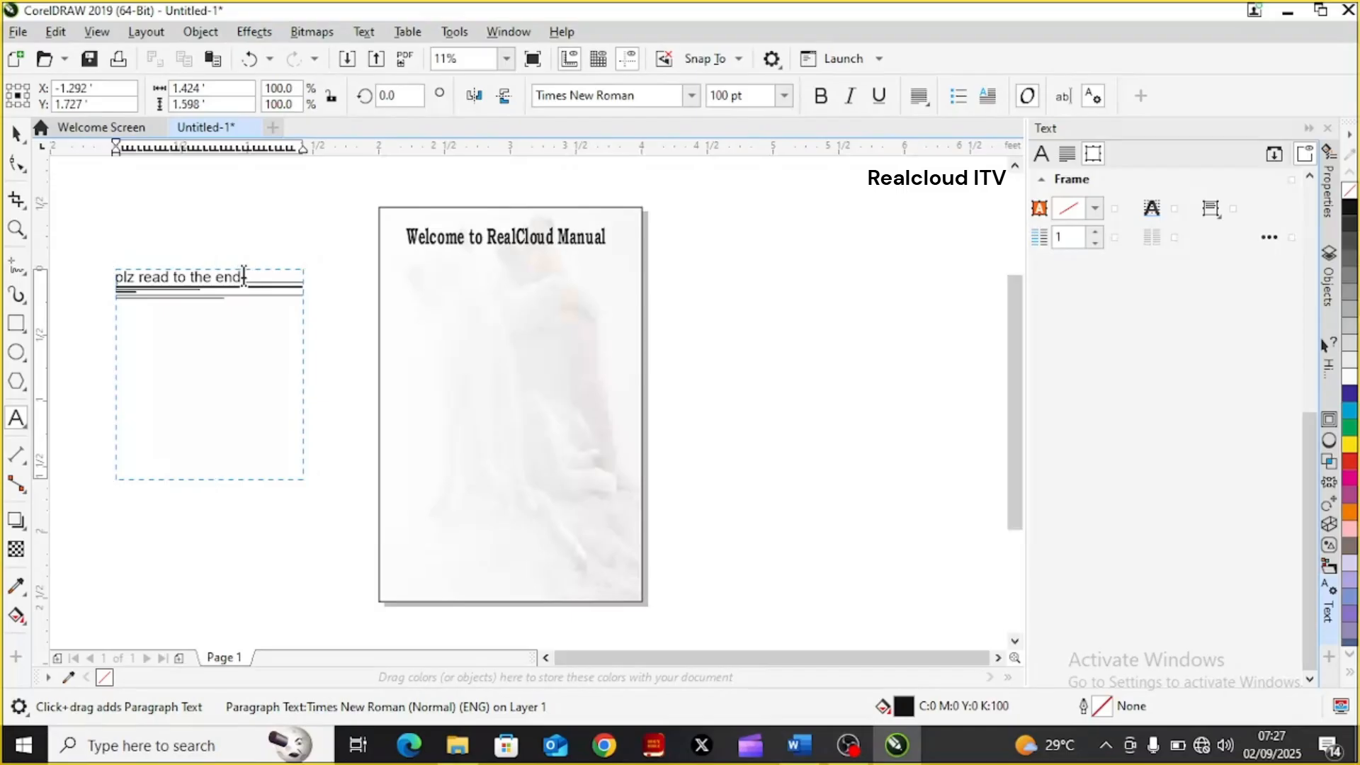
double_click(241, 277)
left_click(249, 282)
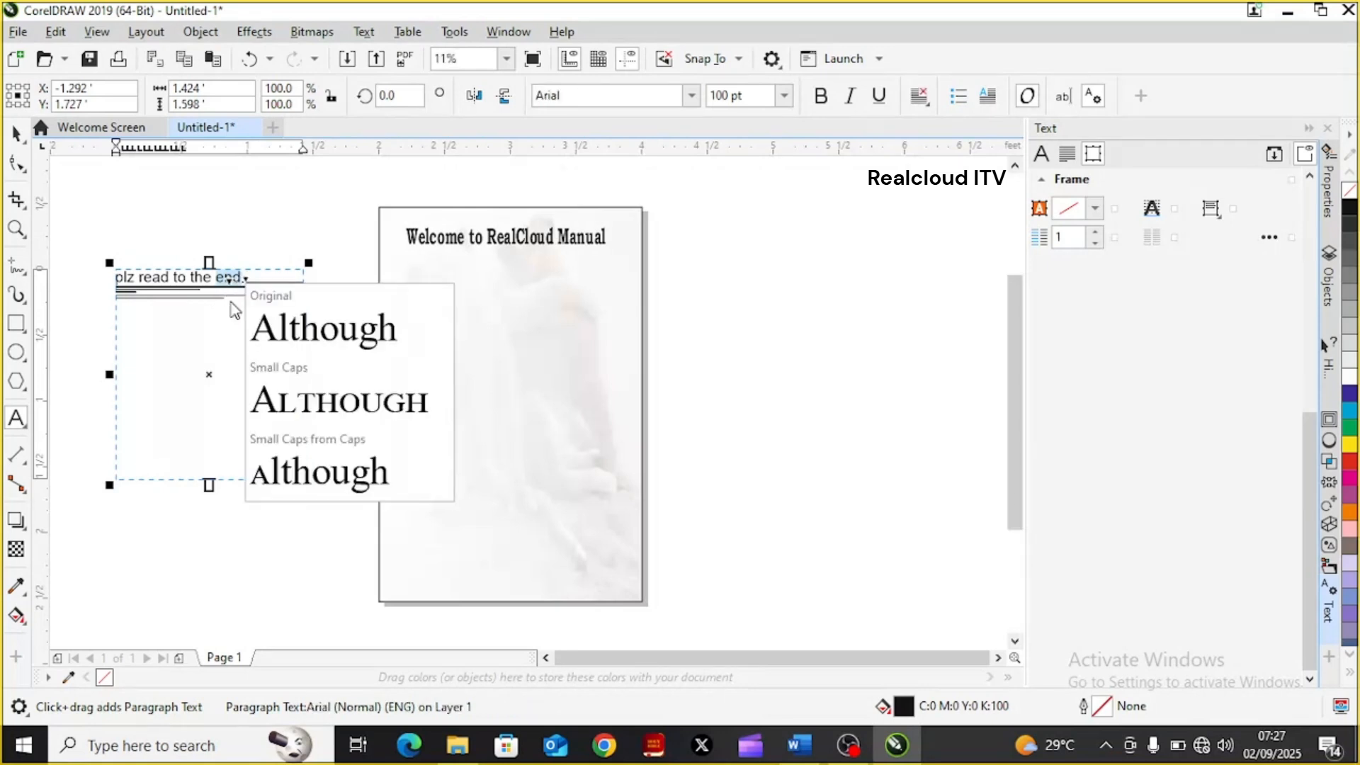
left_click(230, 303)
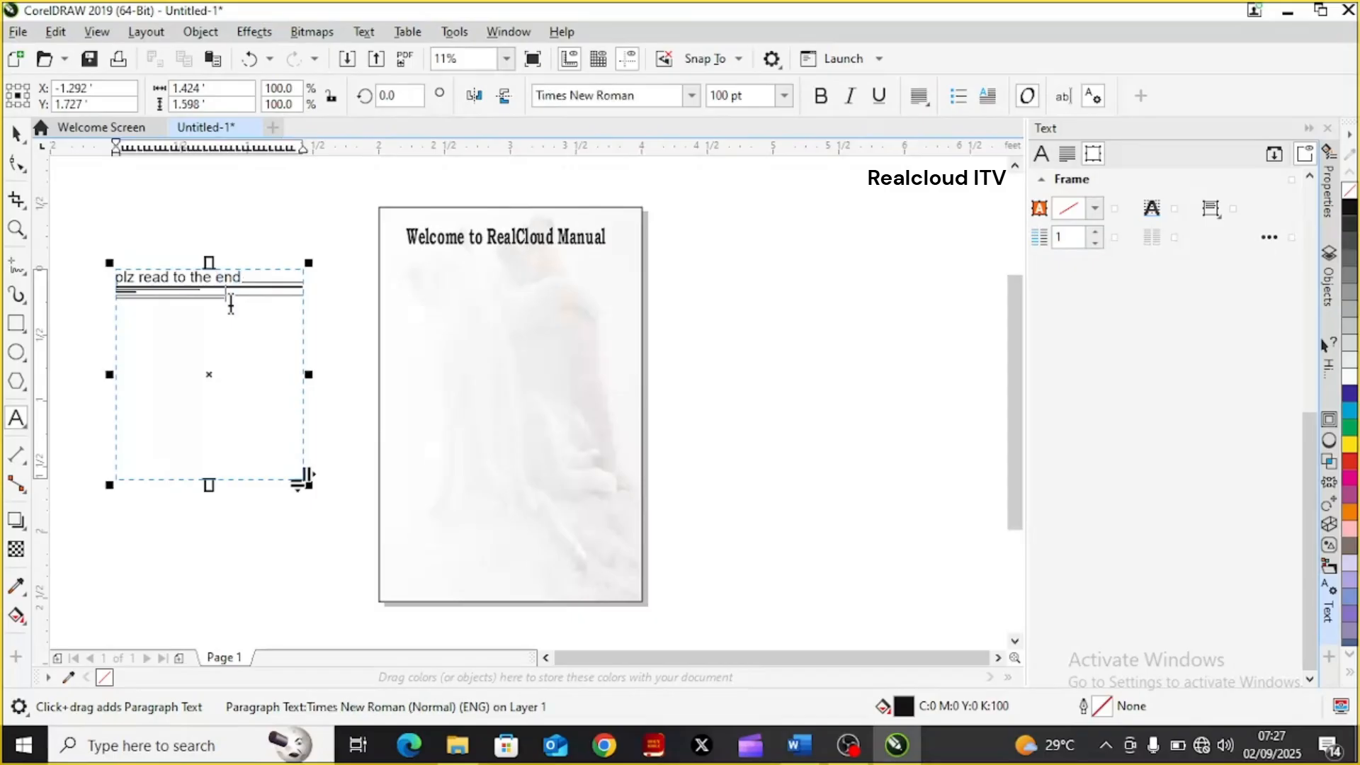
left_click_drag(229, 303, 113, 280)
left_click(241, 323)
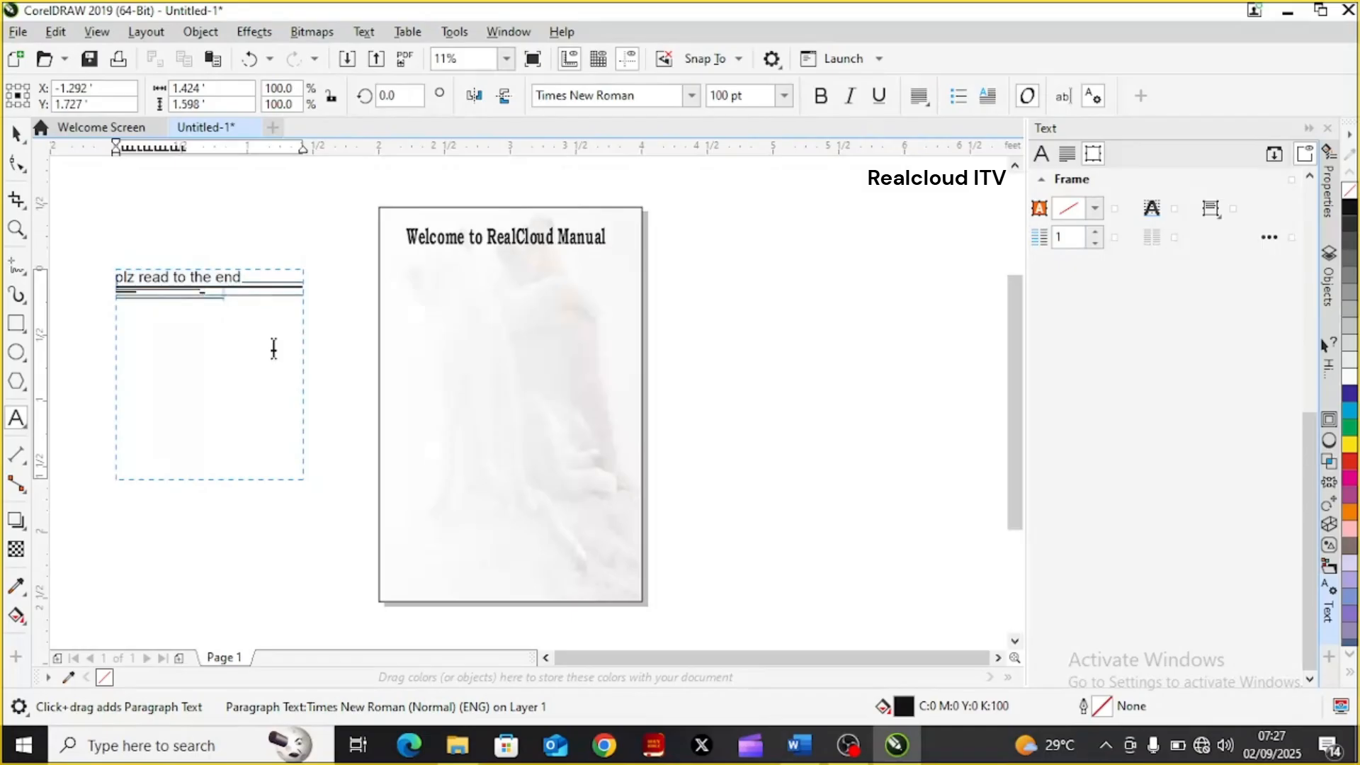
left_click(264, 326)
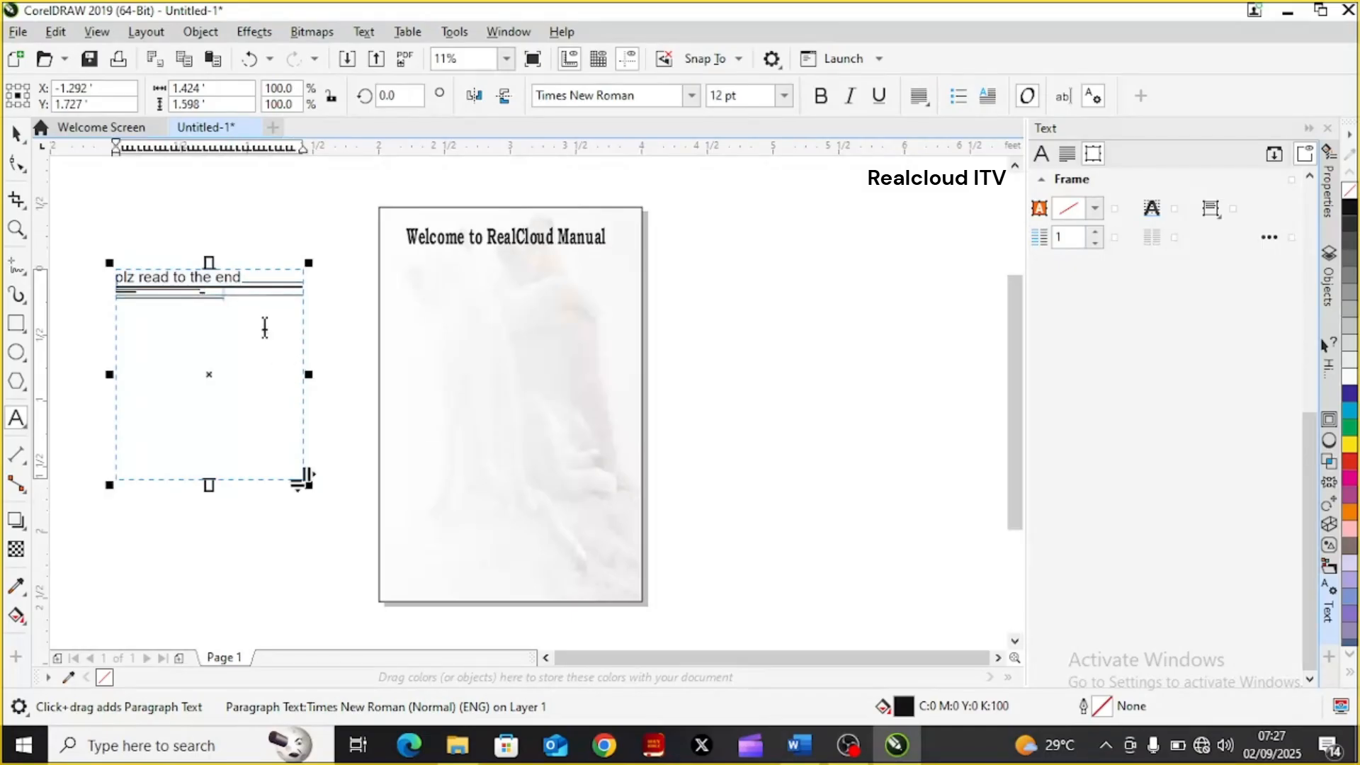
left_click(252, 312)
left_click(242, 304)
mouse_move(232, 300)
left_mouse_down()
mouse_move(155, 265)
mouse_move(95, 294)
left_mouse_up()
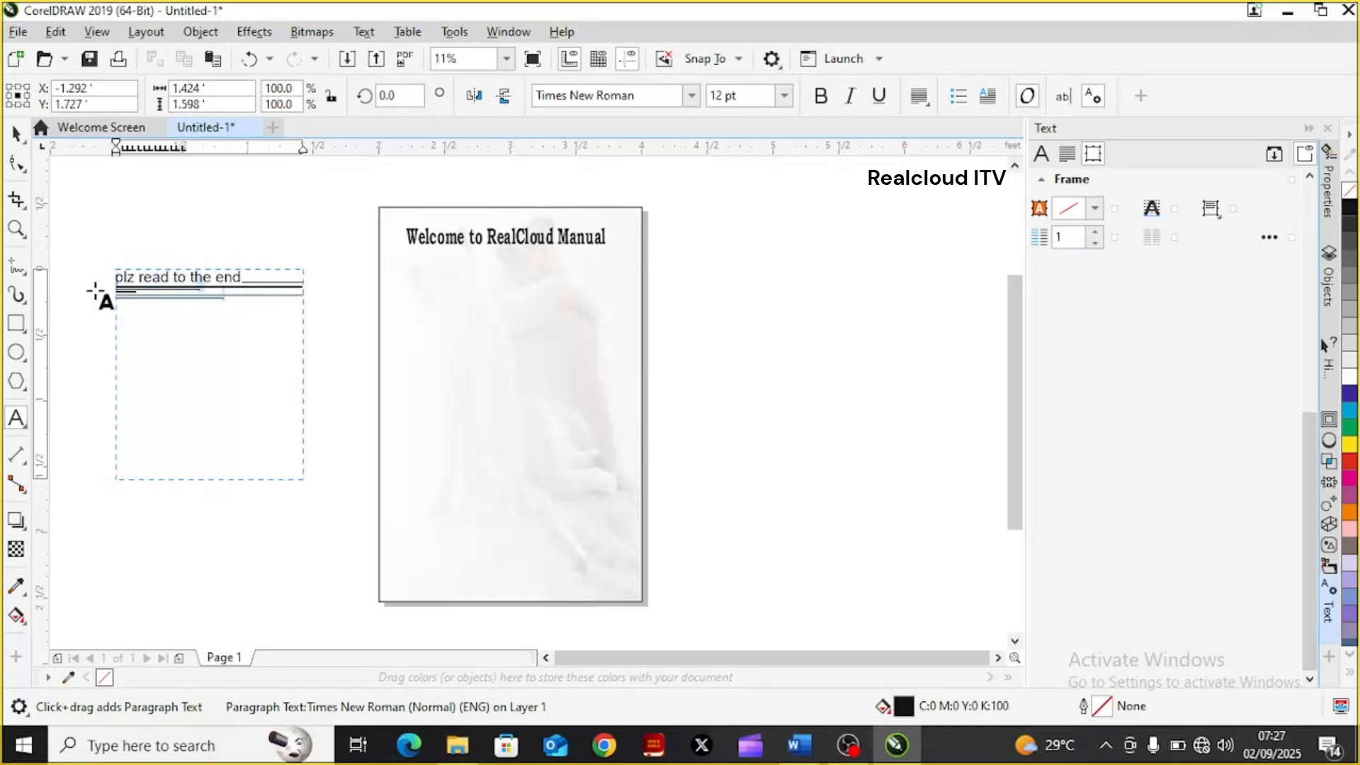
left_click(784, 94)
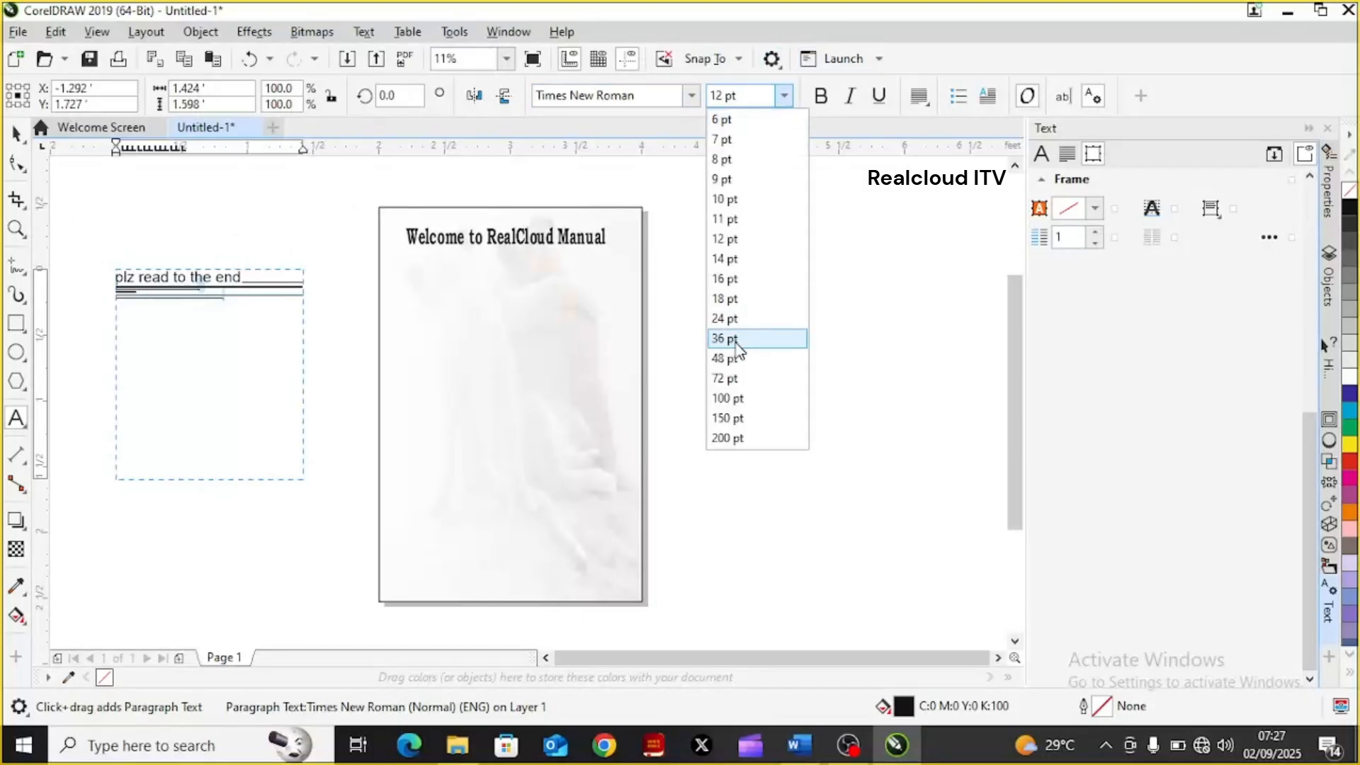
left_click(739, 420)
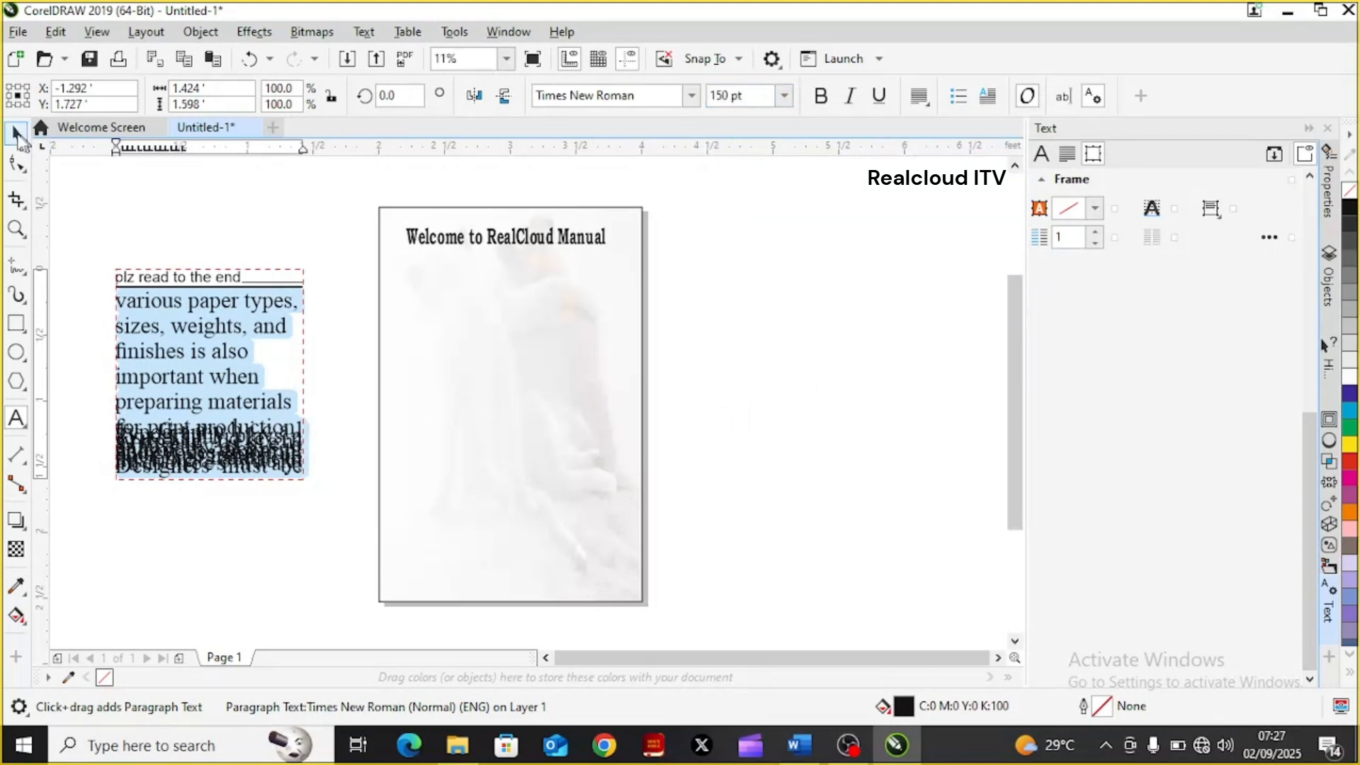
Enlarge the paragraph frame to about 1.86 ft wide and 2.08 ft high, keeping it clear of the page
left_click(17, 135)
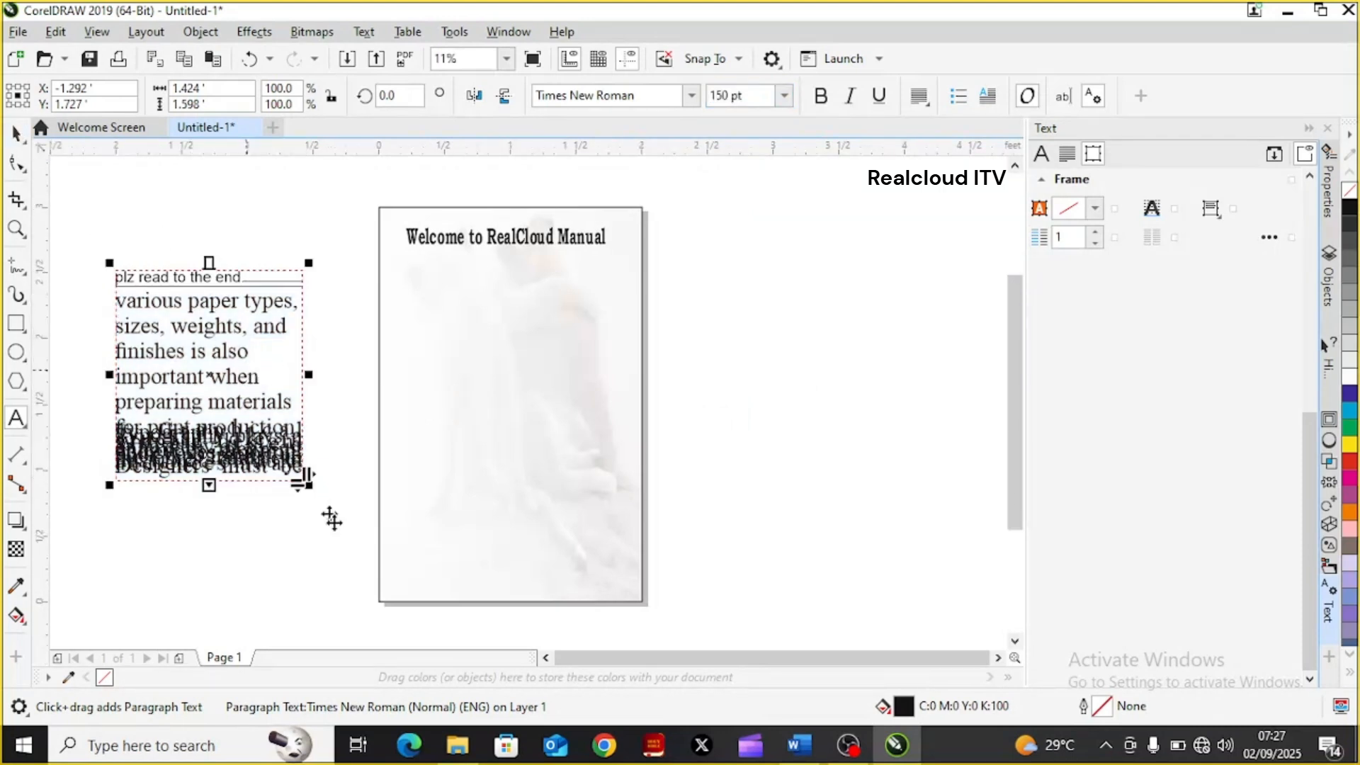
left_click_drag(306, 484, 387, 600)
left_click_drag(395, 615, 430, 644)
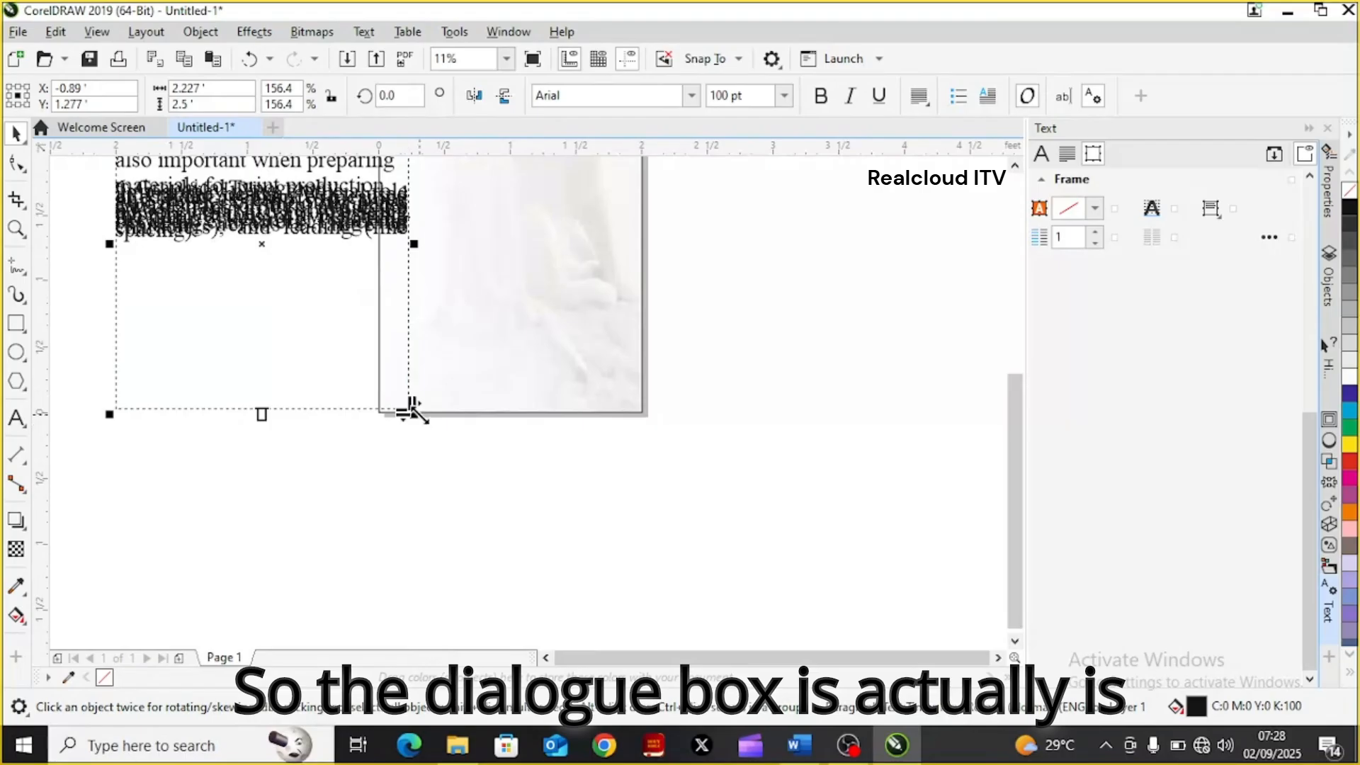
left_click_drag(415, 410, 379, 364)
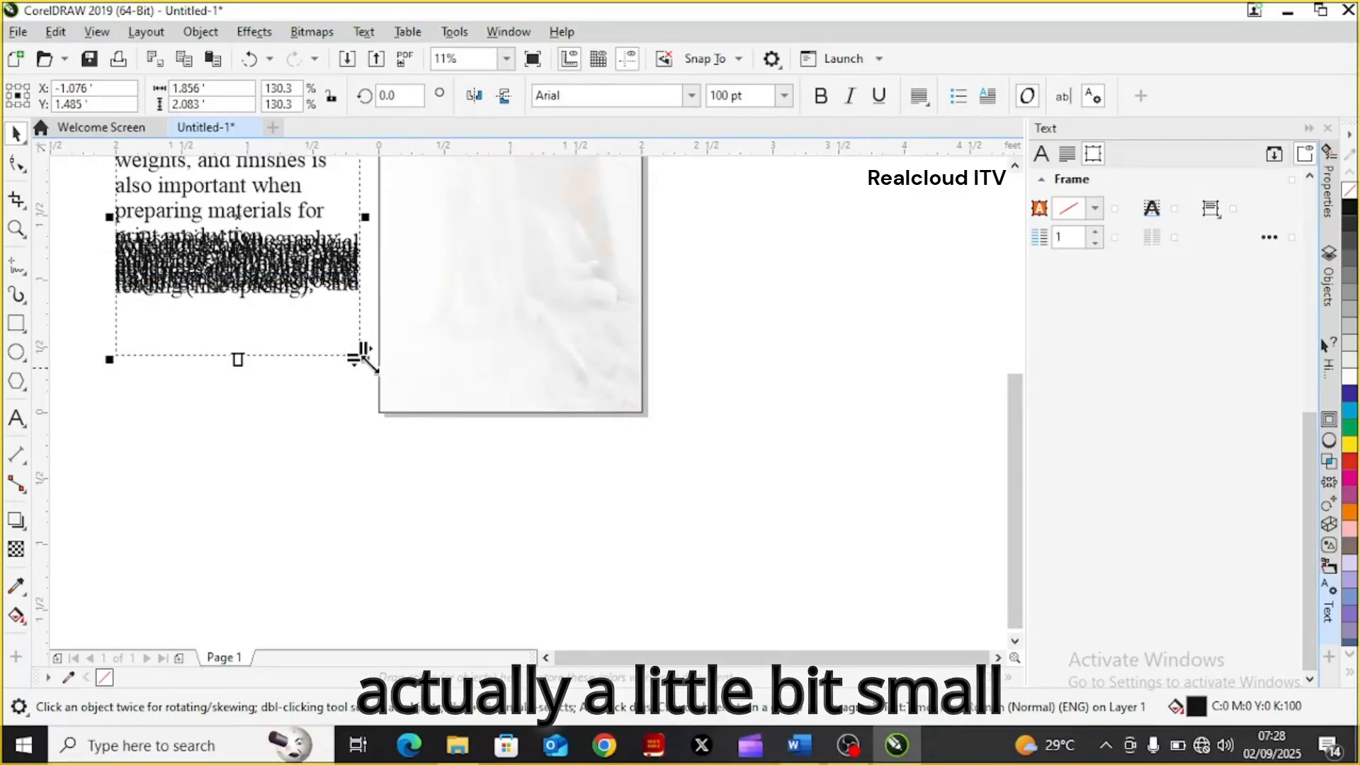
Enlarge the paragraph frame to about 2.39 ft wide and 2.68 ft high and move it lower on the drawing area
left_click_drag(363, 357, 439, 505)
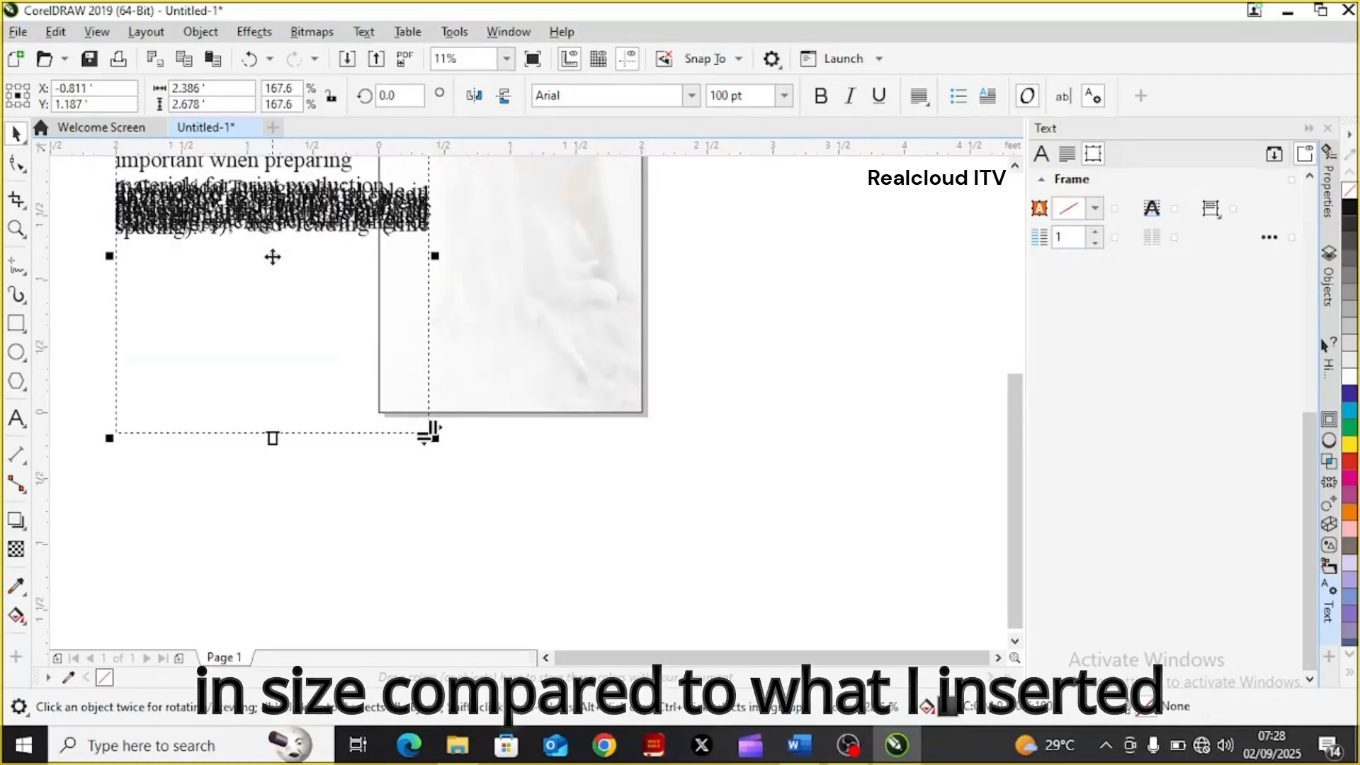
left_click_drag(272, 257, 272, 368)
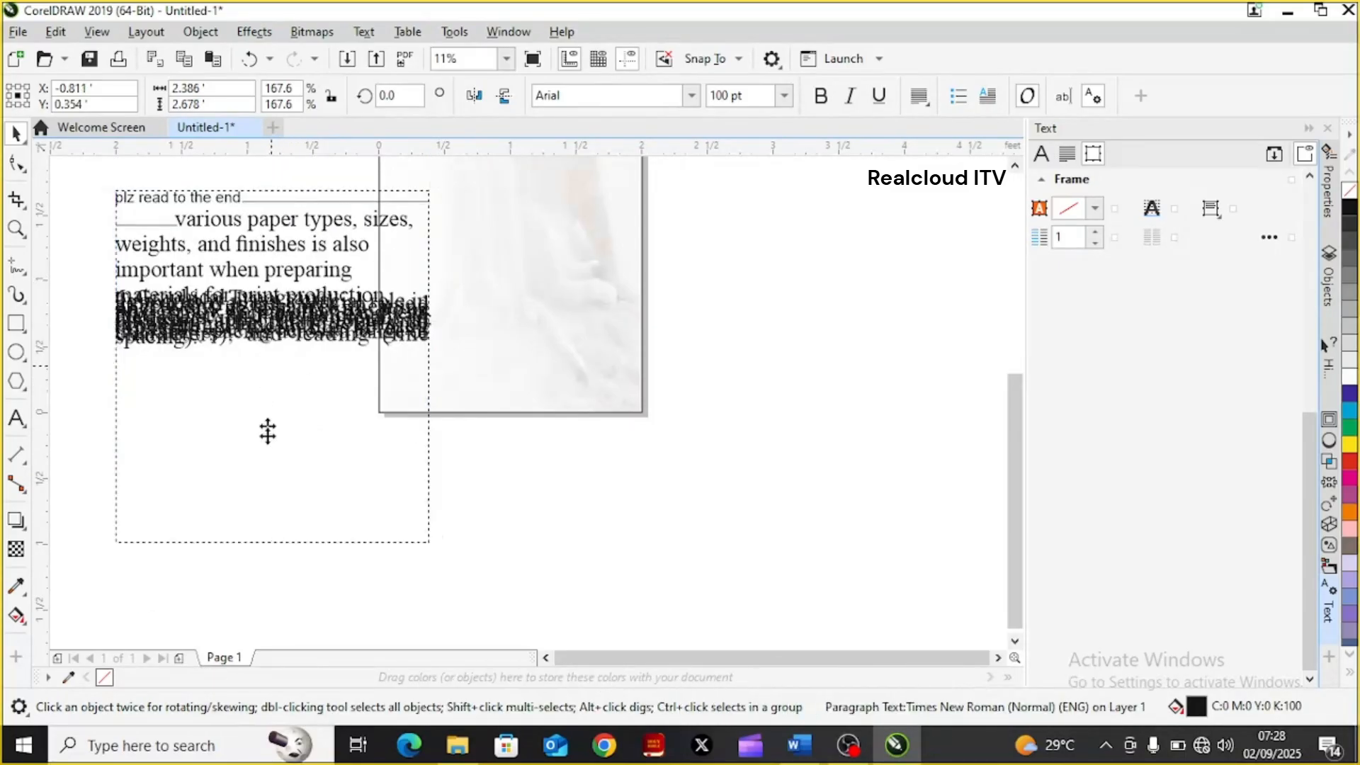
left_click_drag(266, 456, 262, 546)
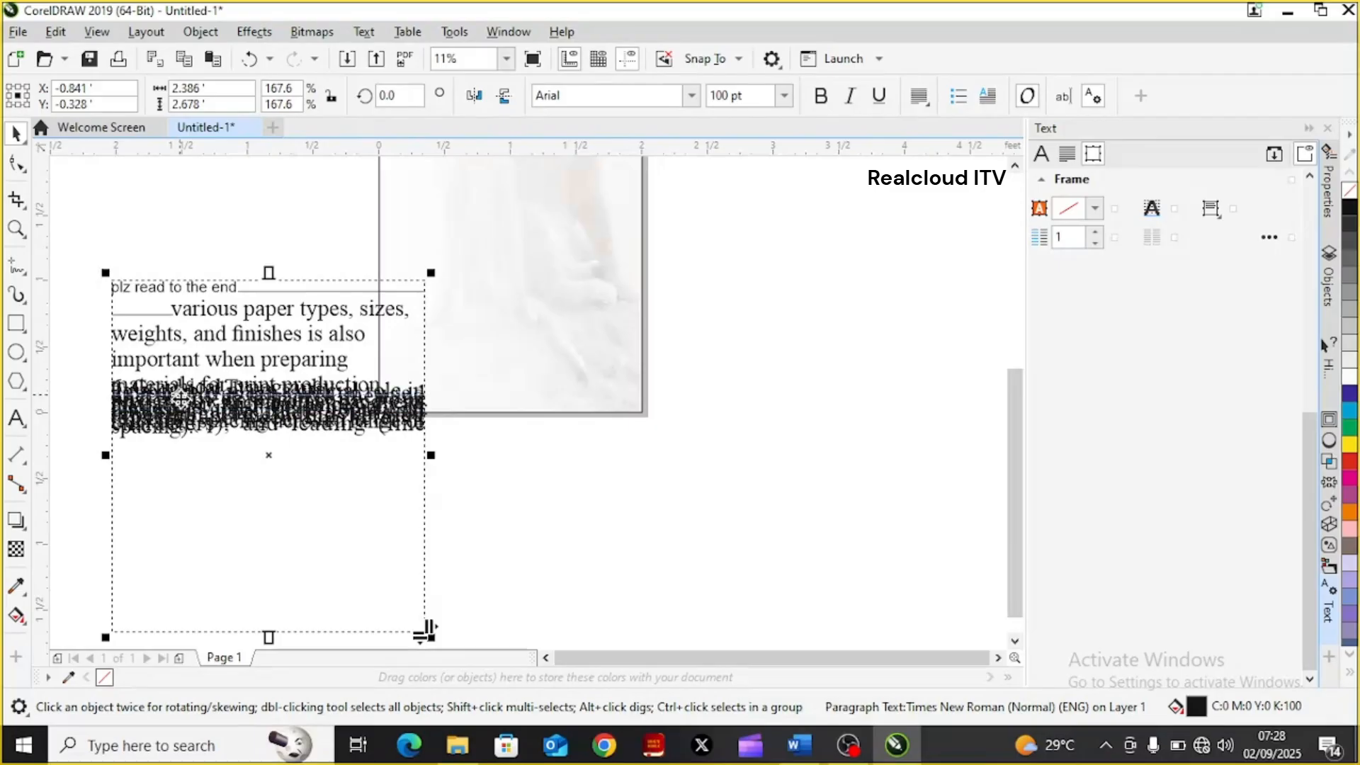
Delete the overlapping lines in the paragraph frame between "materials for" and "across a range of characters)"
double_click(396, 426)
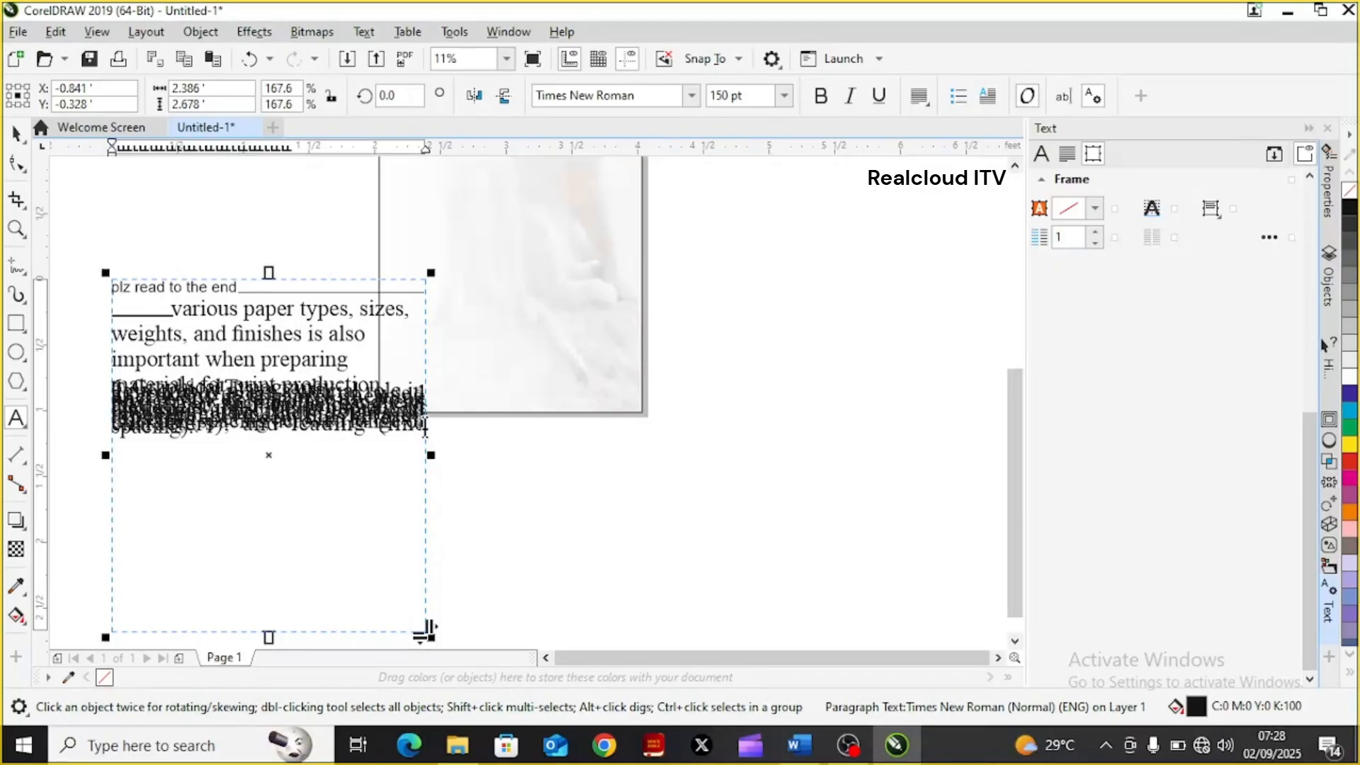
left_click(425, 427)
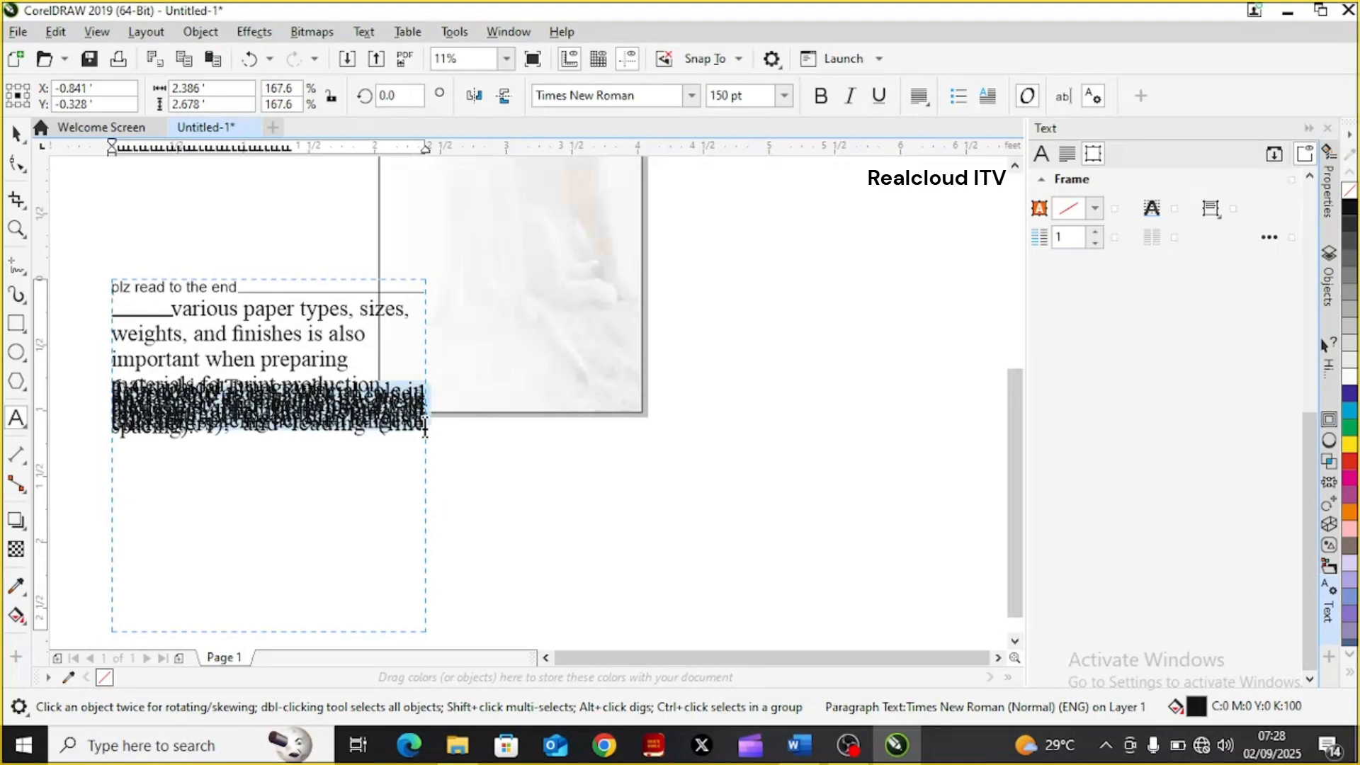
key("shift+Up")
key("shift+Up")
key("shift+Up")
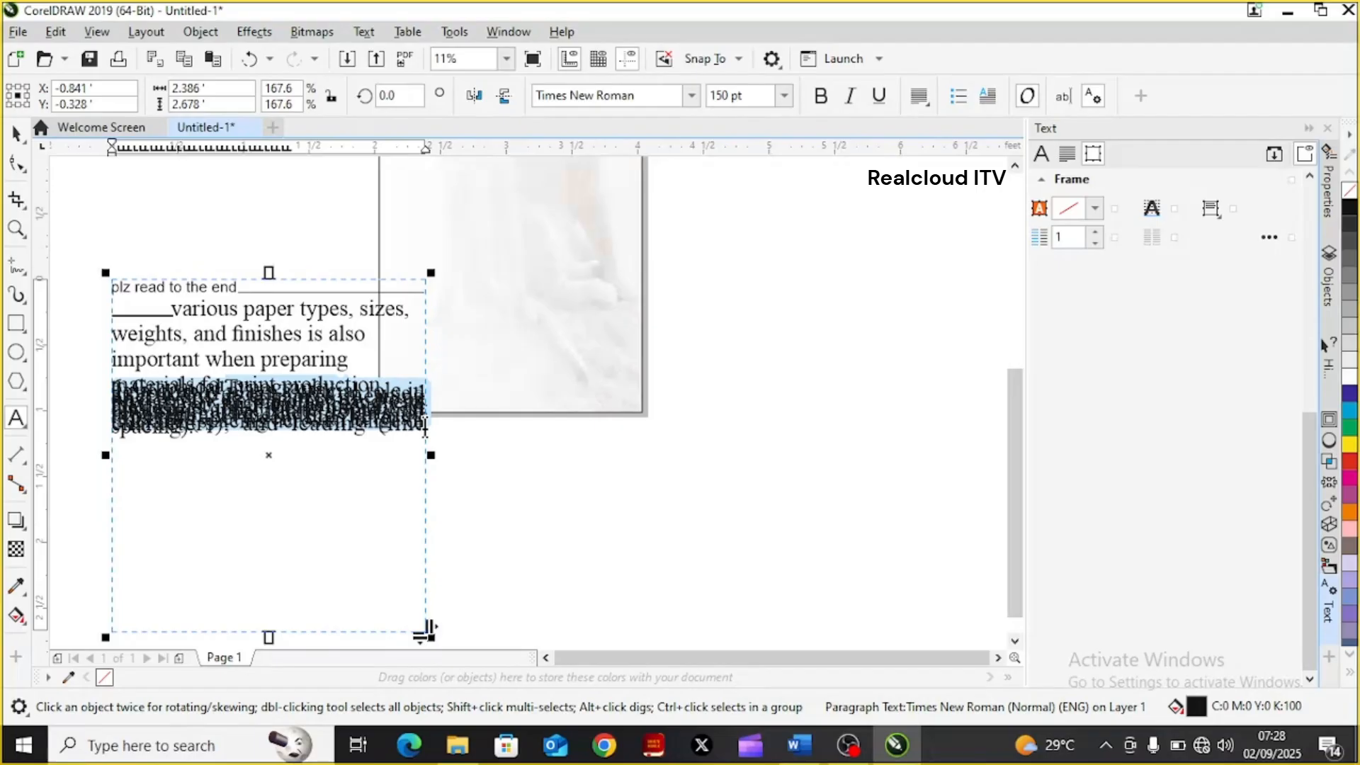
key("Delete")
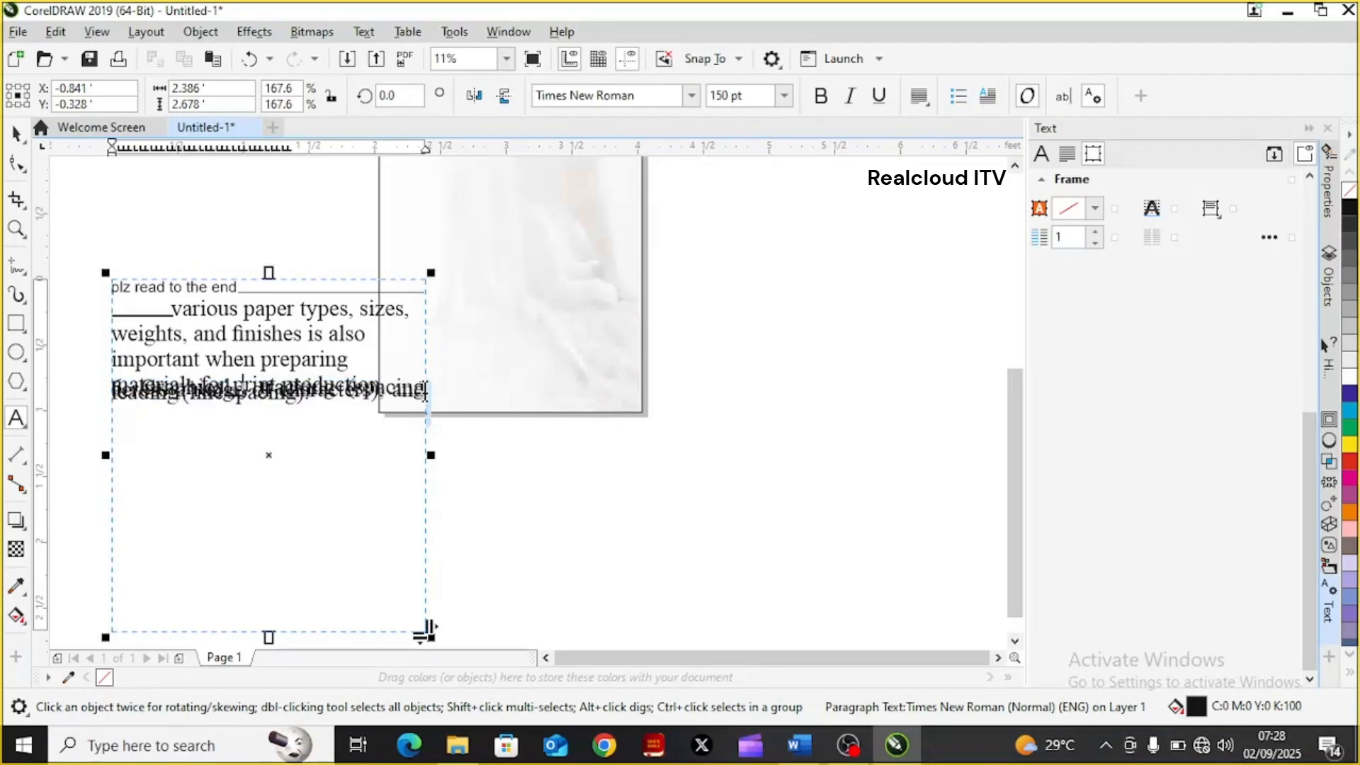
key("shift+Left")
key("shift+Left")
key("shift+Left")
key("shift+Left")
key("shift+Left")
key("shift+Left")
key("shift+Left")
key("shift+Left")
key("shift+Left")
key("shift+Left")
key("shift+Left")
key("shift+Left")
key("shift+Left")
key("shift+Left")
key("shift+Left")
key("shift+Left")
key("shift+Left")
key("shift+Left")
key("shift+Left")
key("shift+Left")
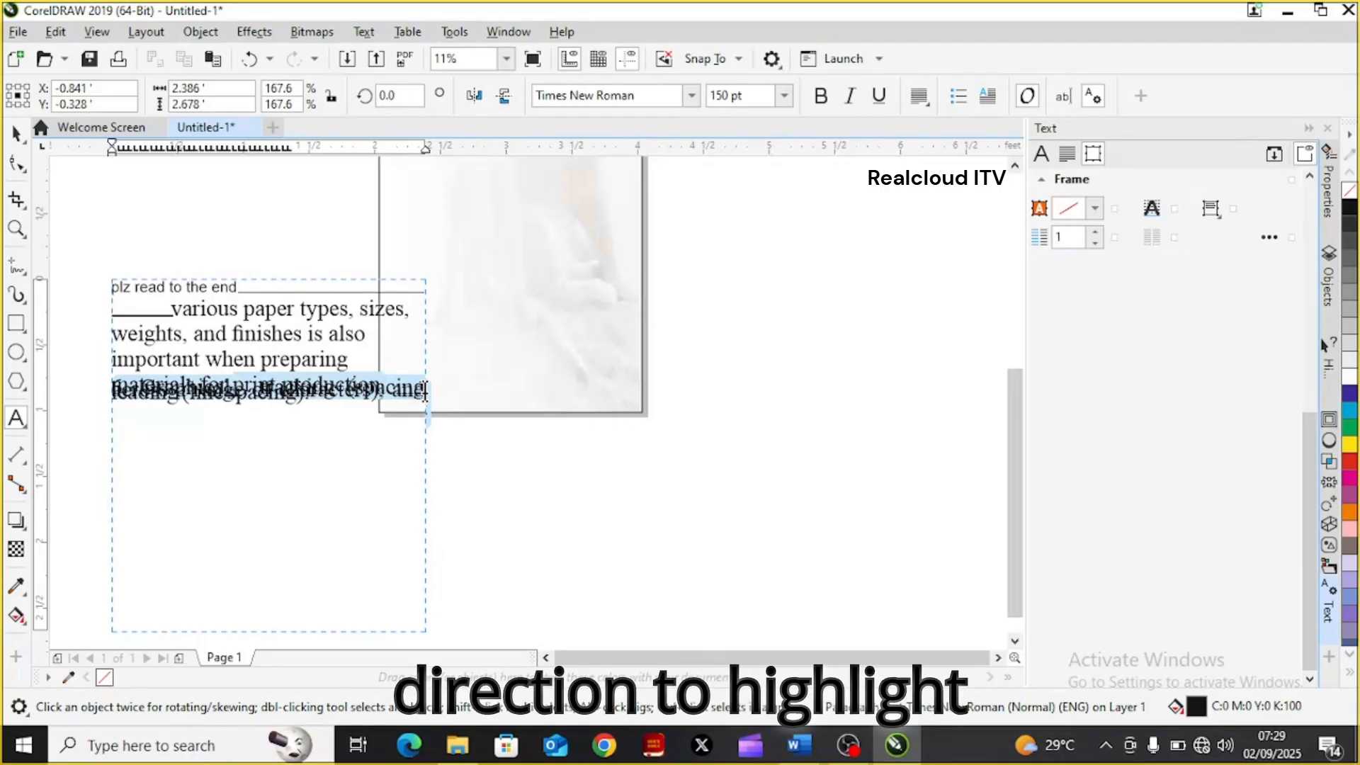
key("Delete")
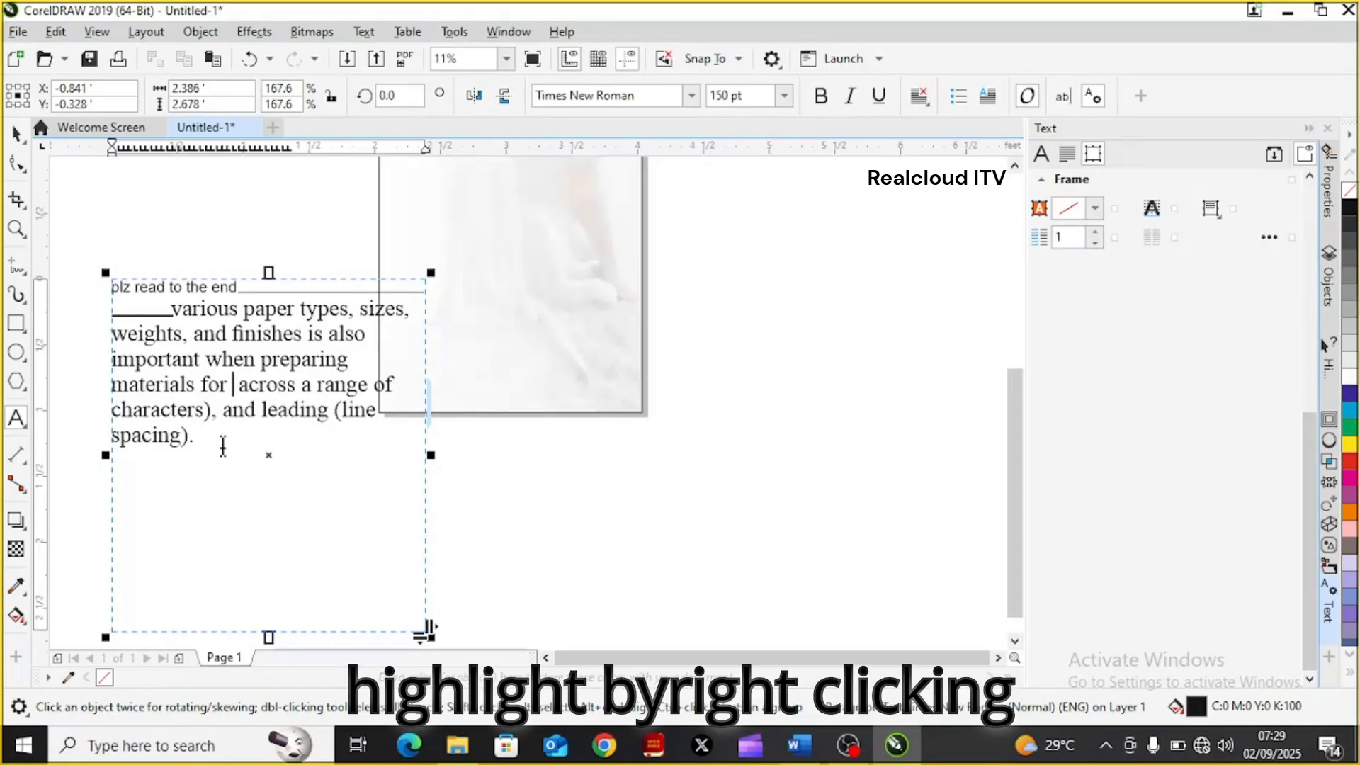
mouse_move(206, 434)
left_mouse_down()
mouse_move(200, 359)
mouse_move(200, 446)
left_mouse_up()
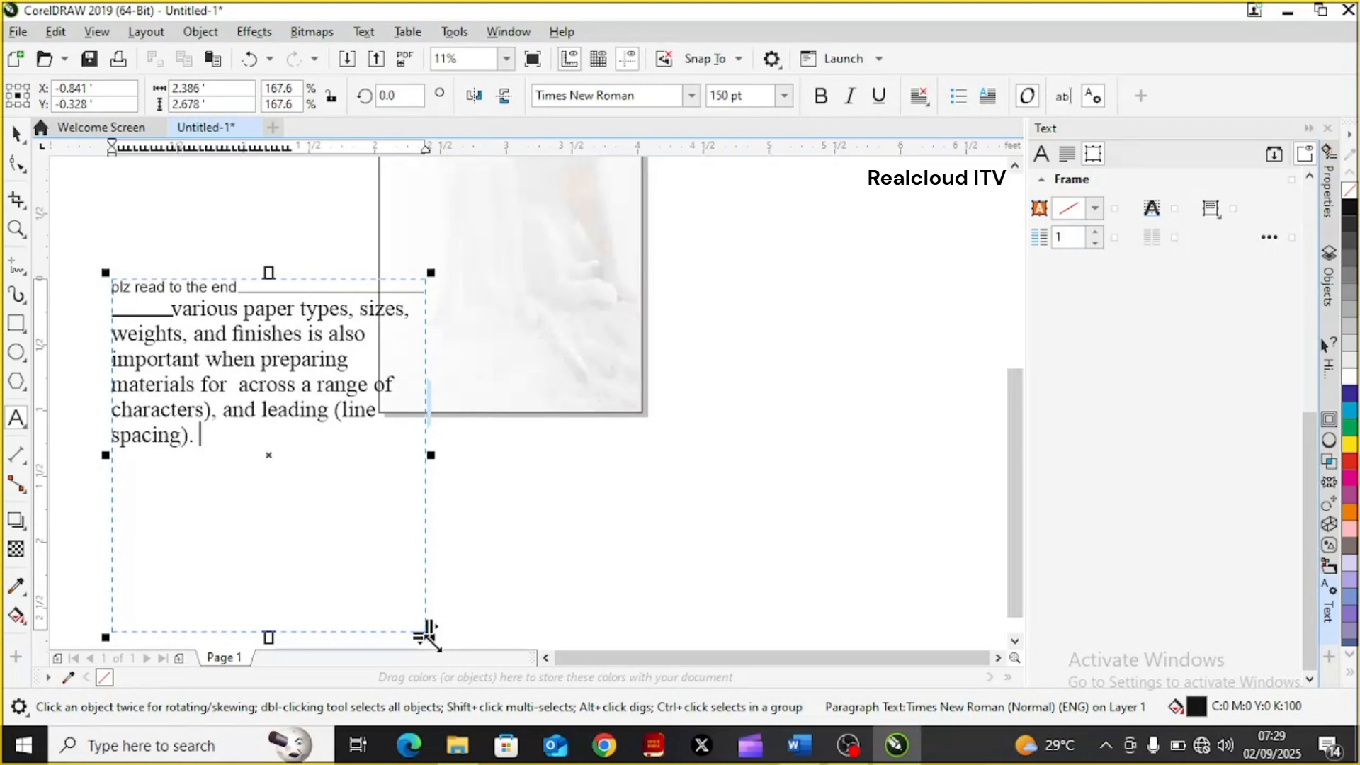
Shrink the paragraph frame to about 1.63 ft wide and 1.83 ft high and move it onto the page below the title
left_click_drag(429, 630, 373, 517)
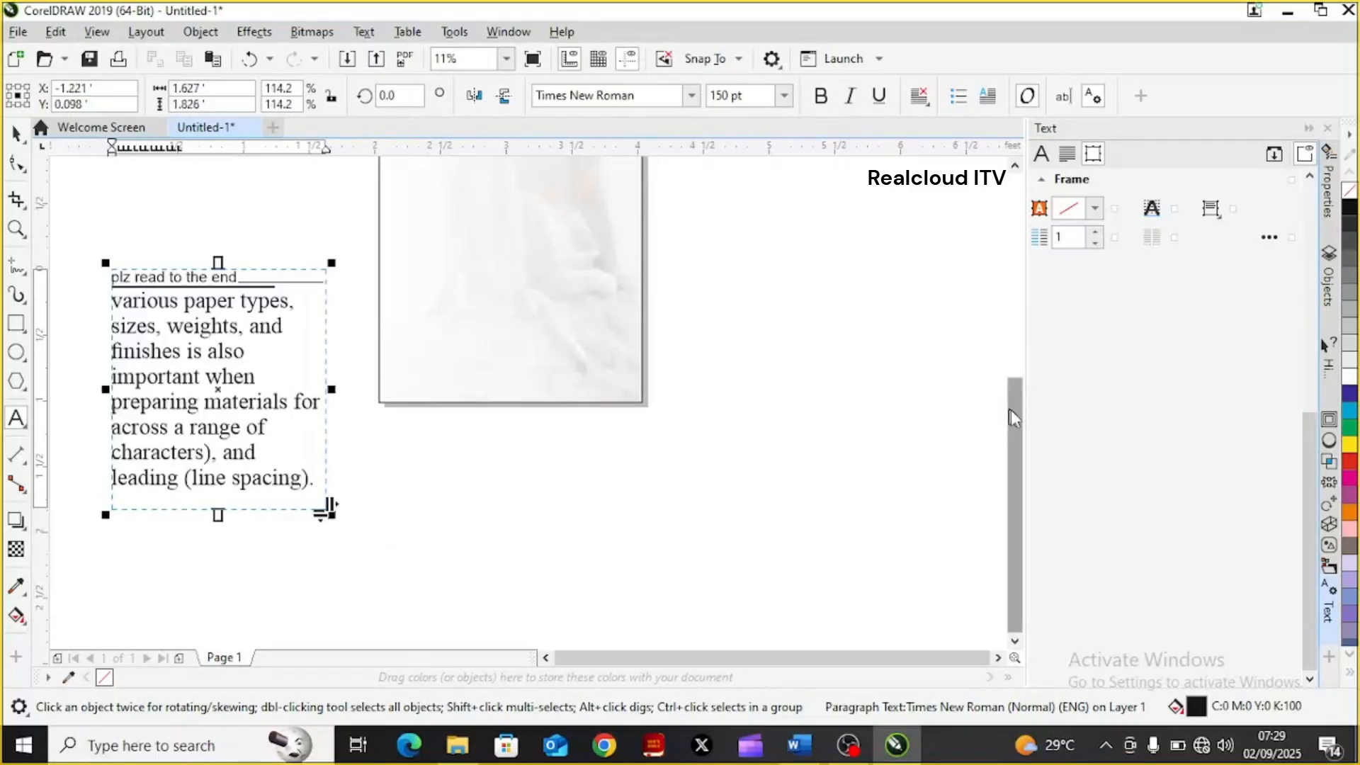
left_click_drag(1010, 409, 1001, 340)
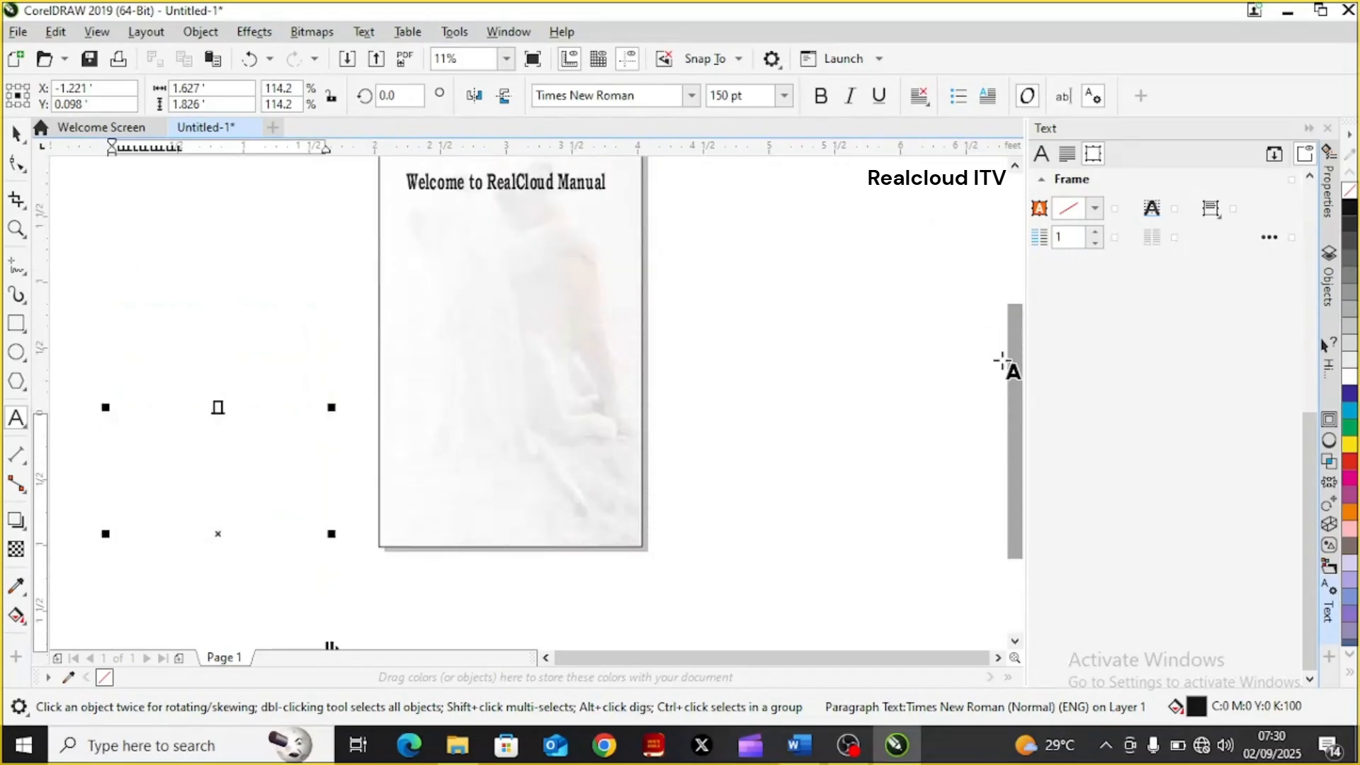
left_click(999, 339)
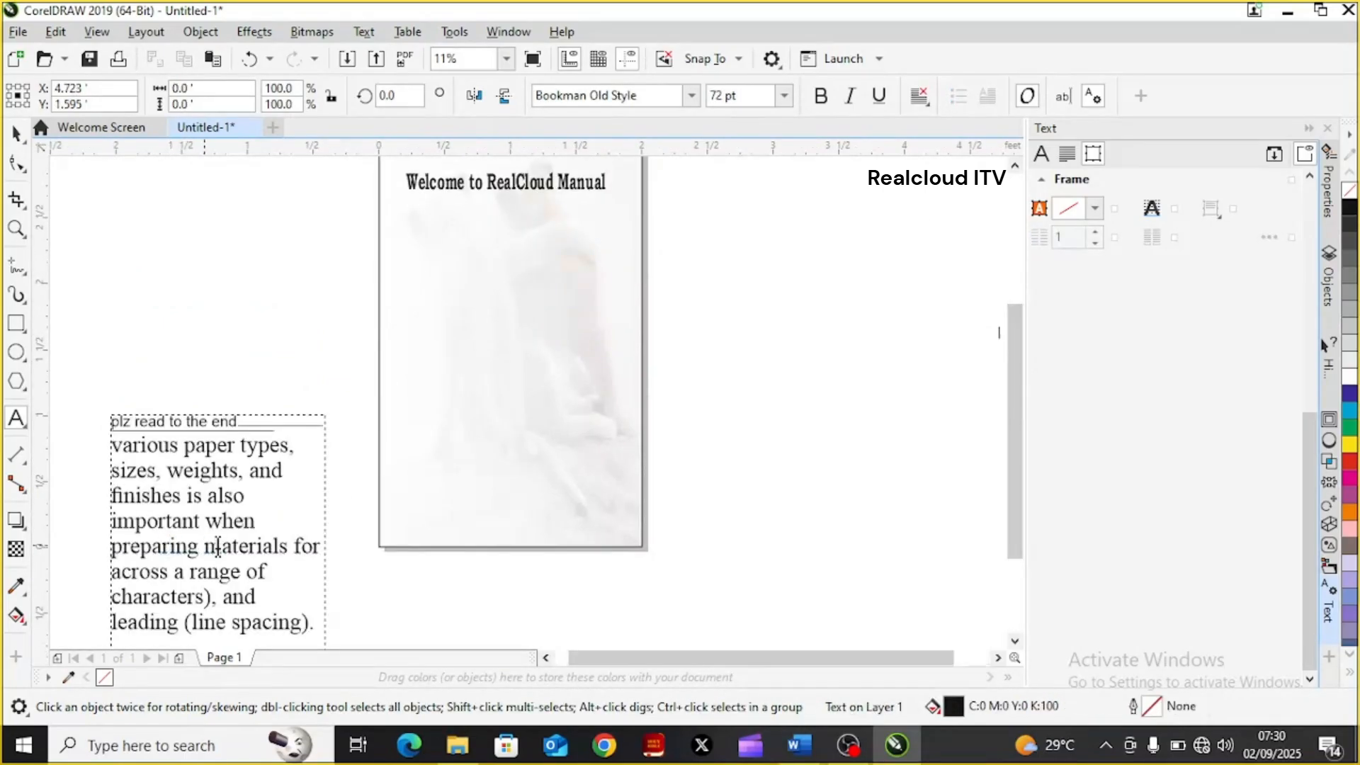
left_click(98, 257)
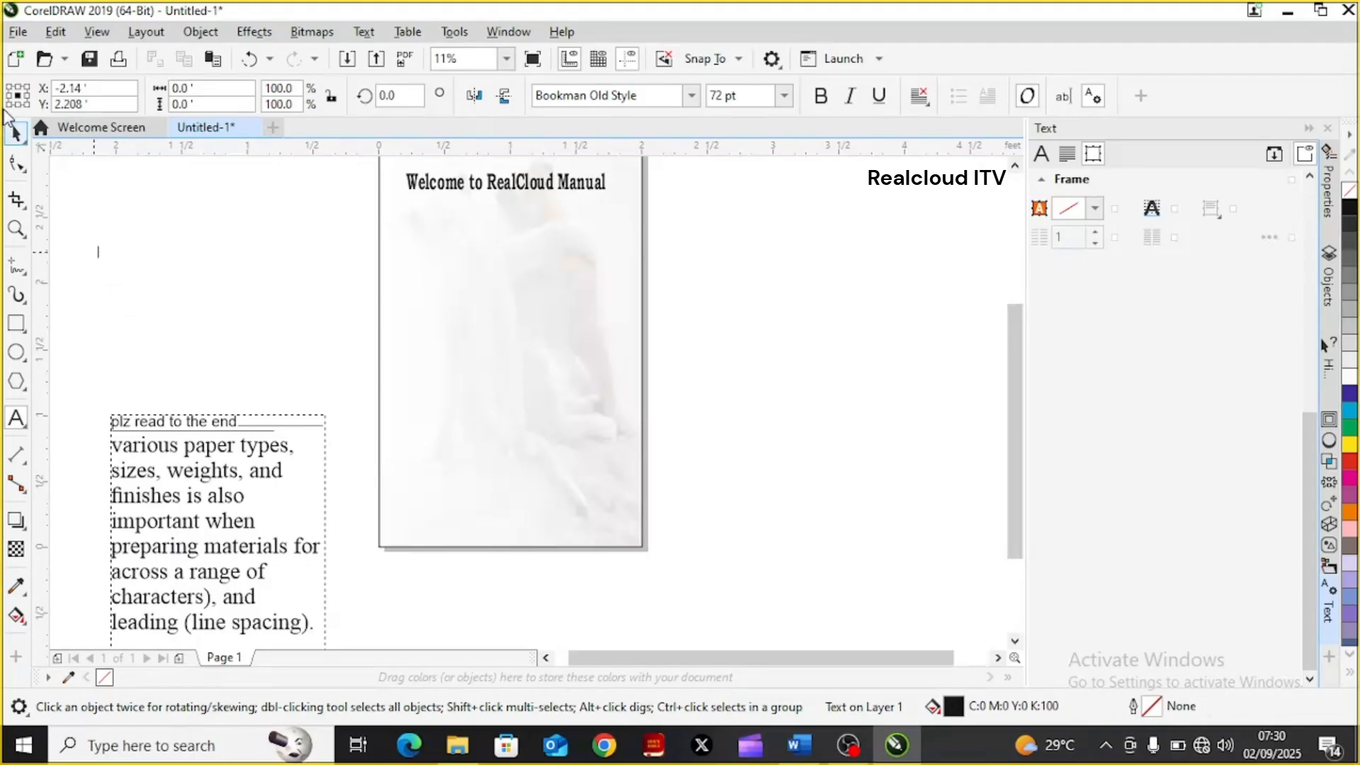
left_click(14, 132)
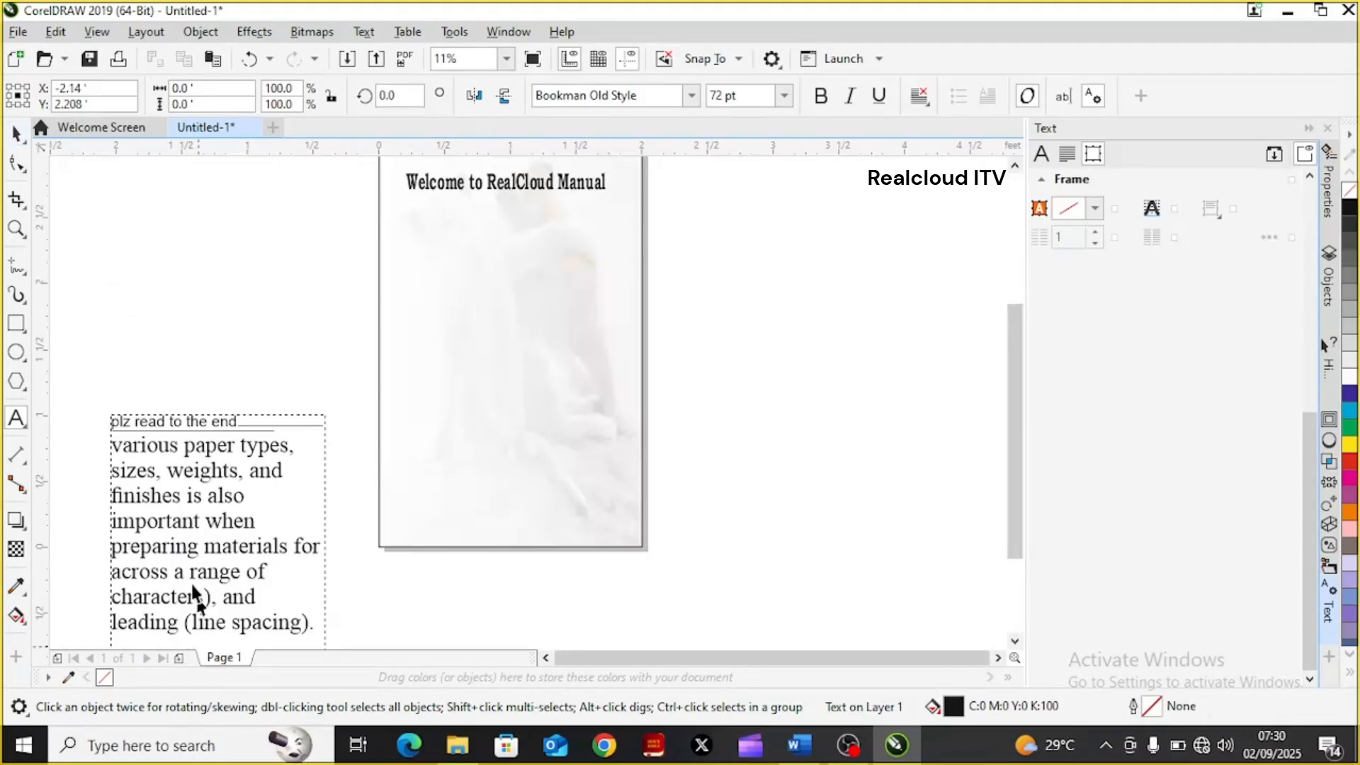
left_click(186, 561)
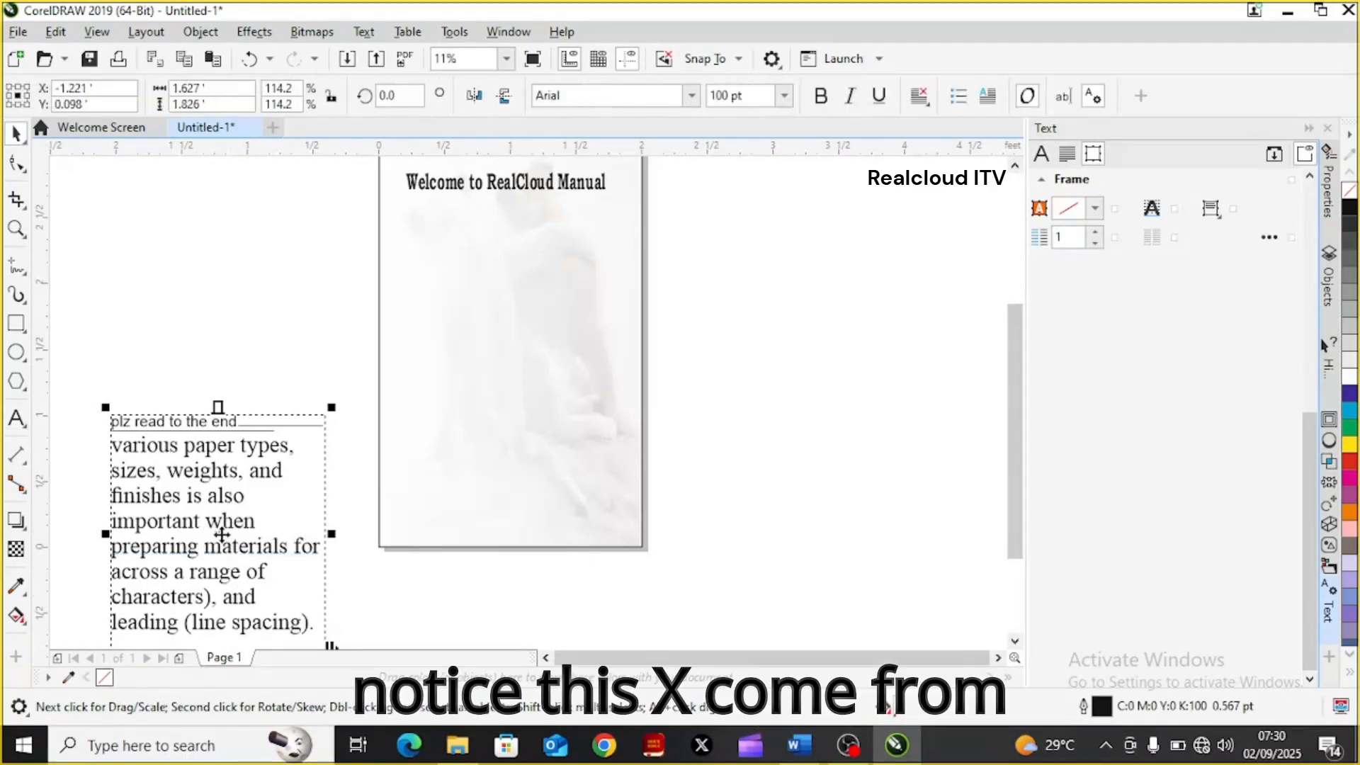
left_click_drag(222, 534, 492, 333)
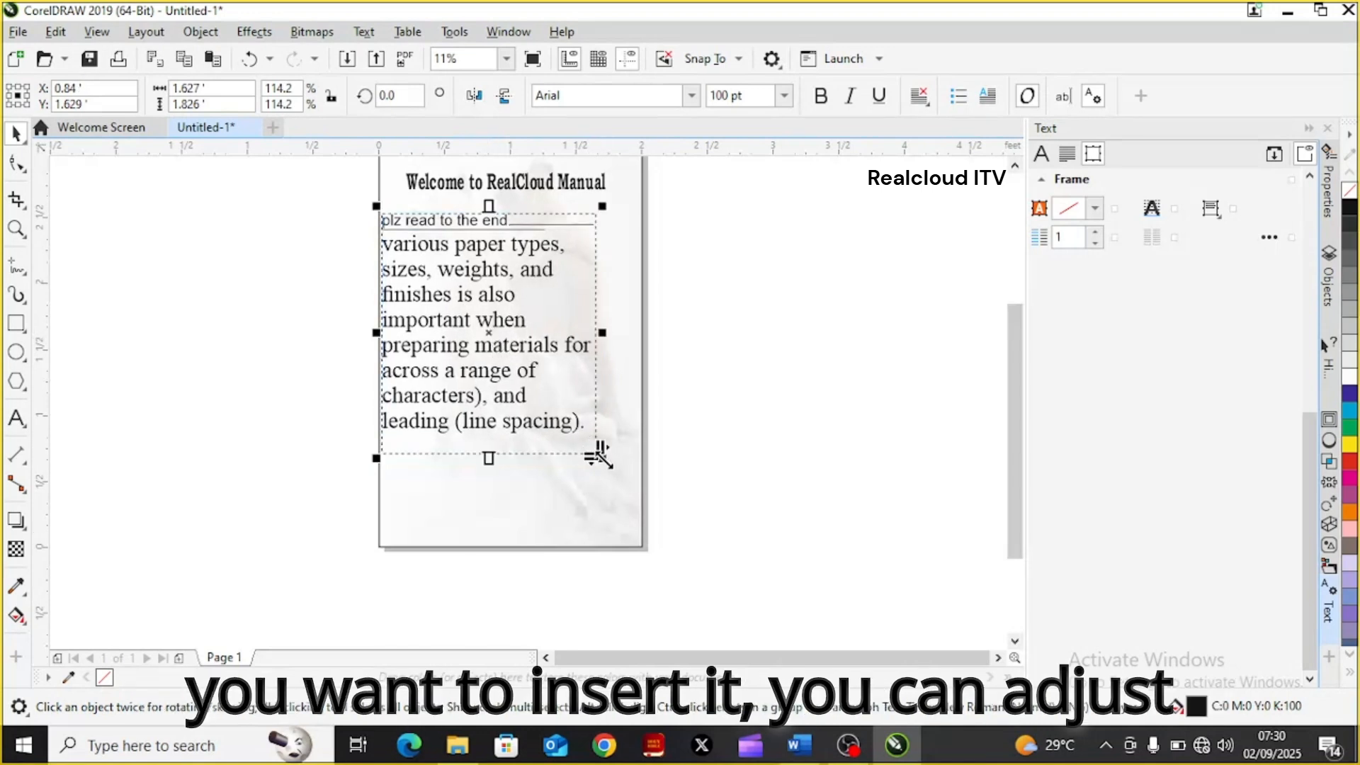
Reduce the paragraph frame on the page to about 1.13 ft wide and 1.27 ft high and deselect it
left_click_drag(600, 456, 538, 381)
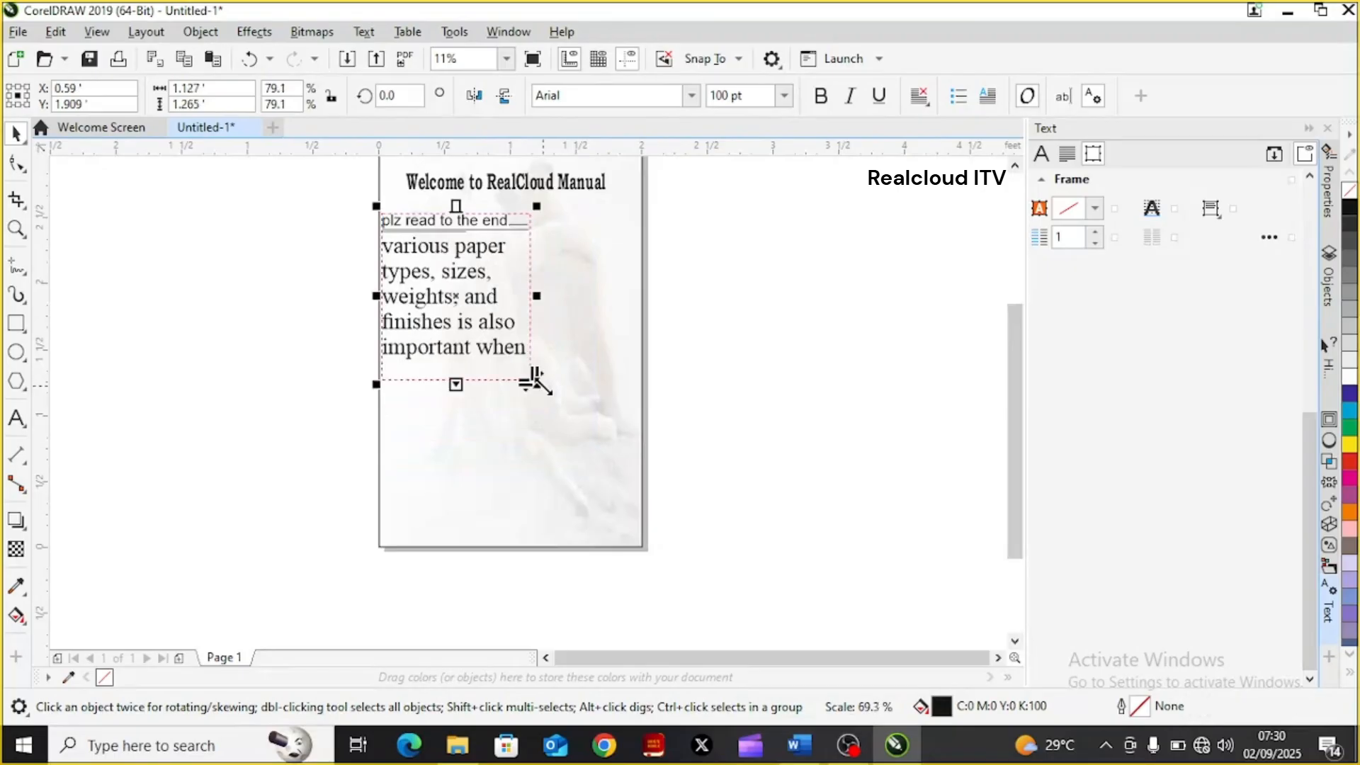
left_click(762, 270)
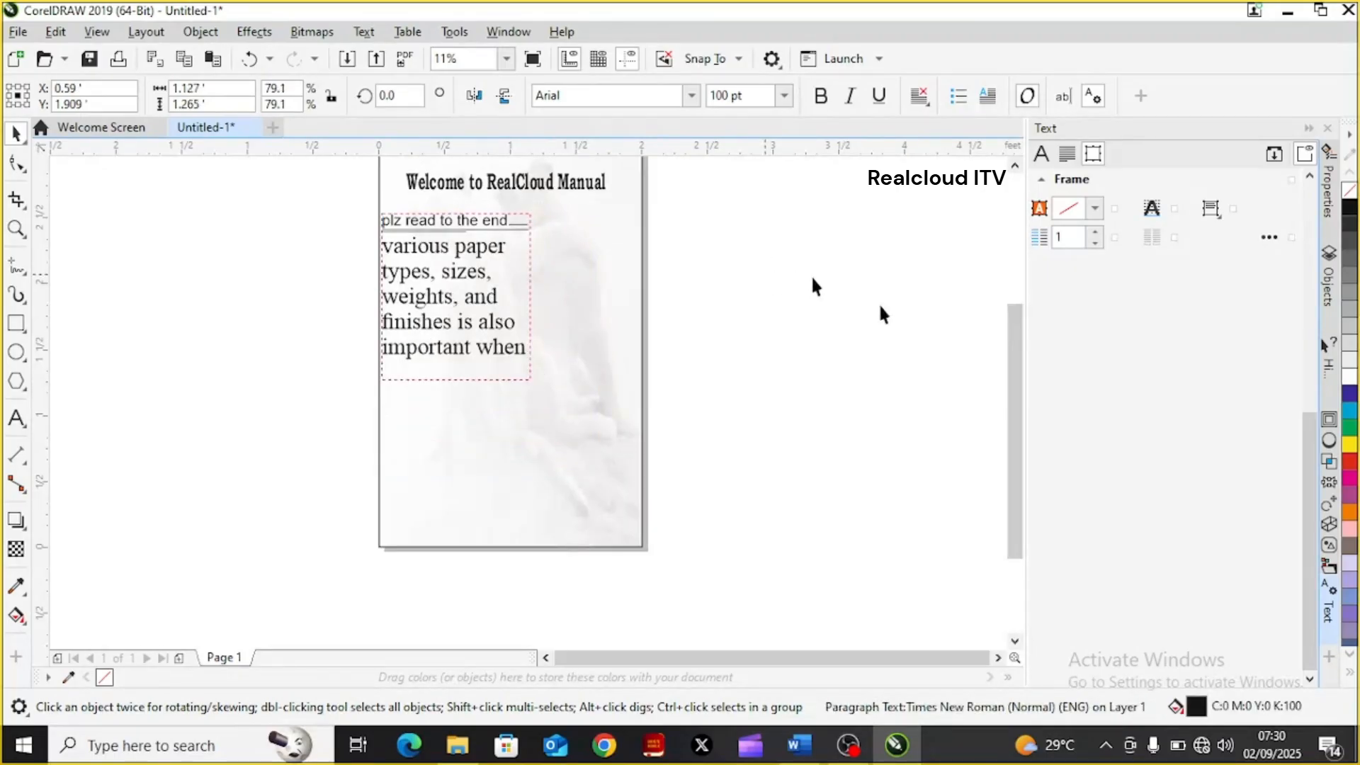
left_click_drag(1013, 418, 1001, 357)
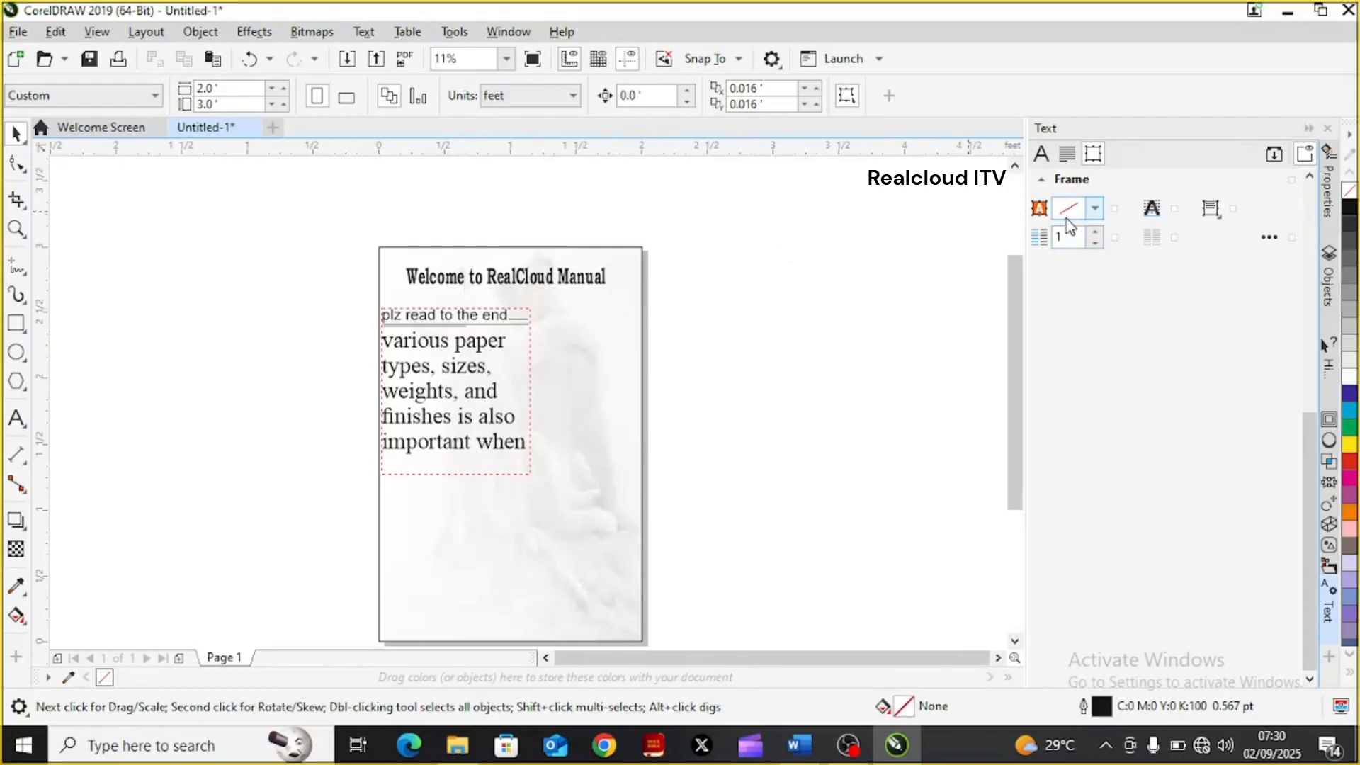
left_click(365, 33)
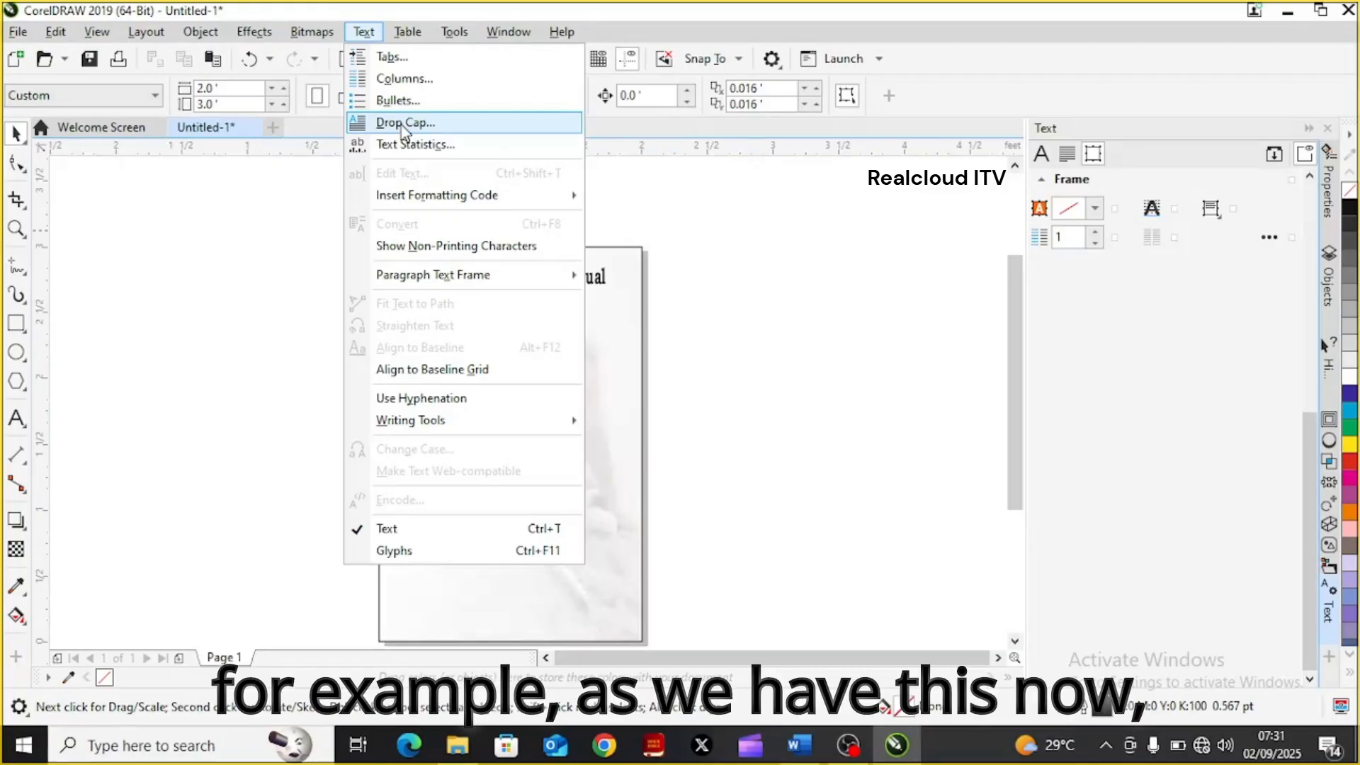
left_click(762, 320)
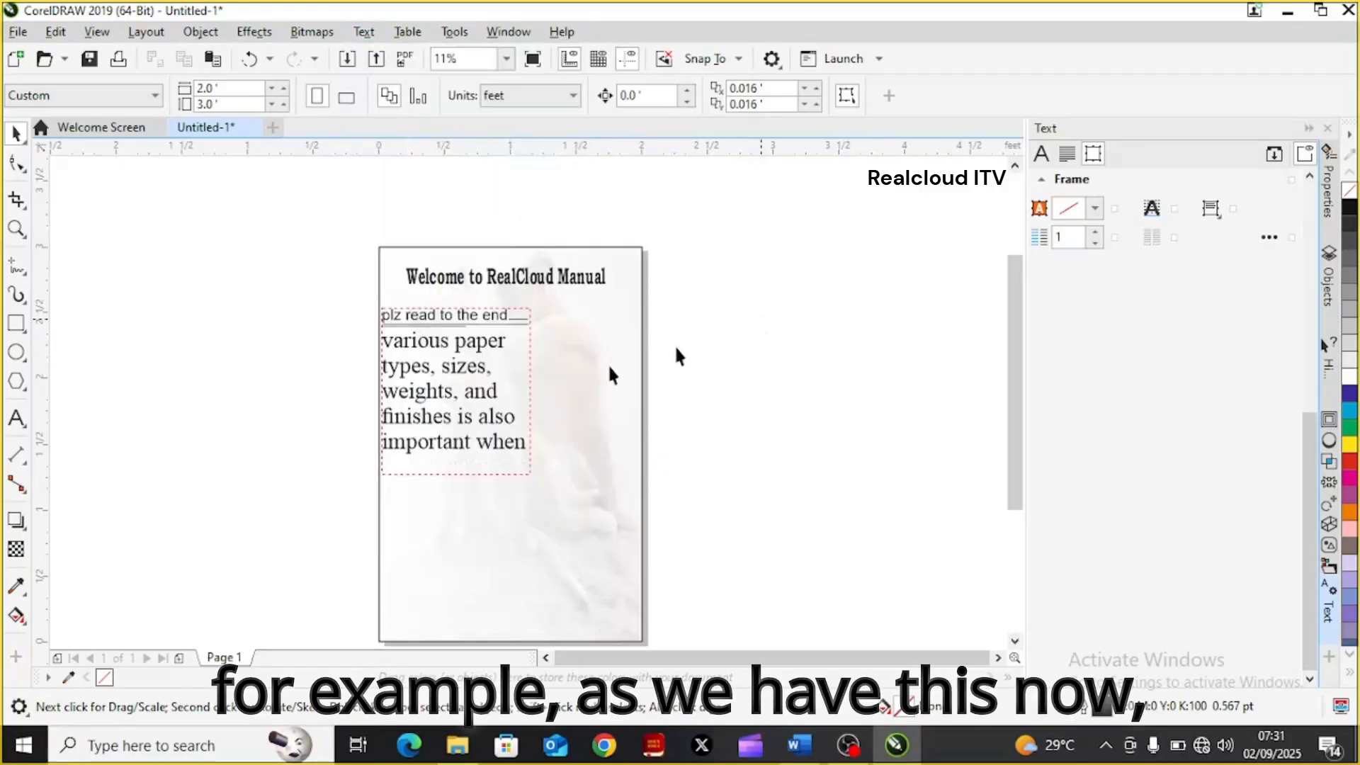
left_click(384, 313)
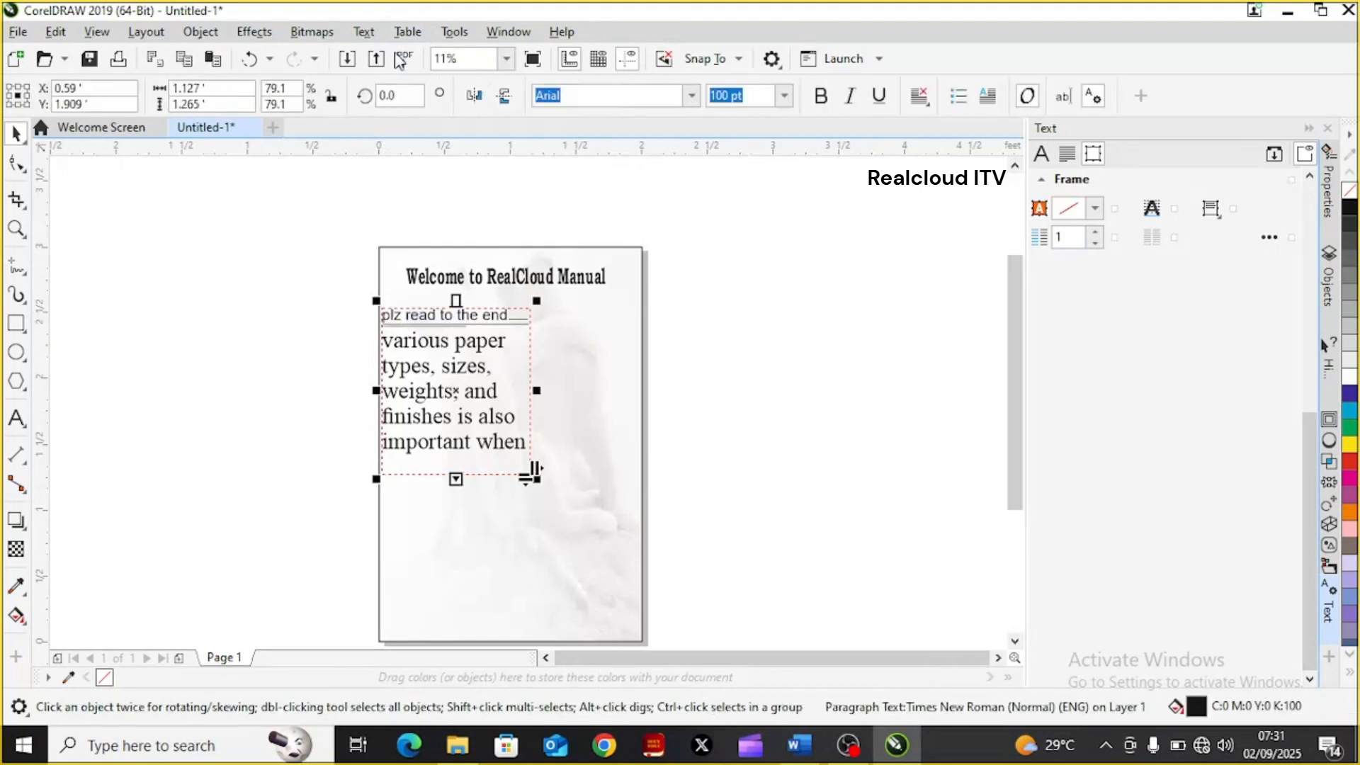
left_click(363, 32)
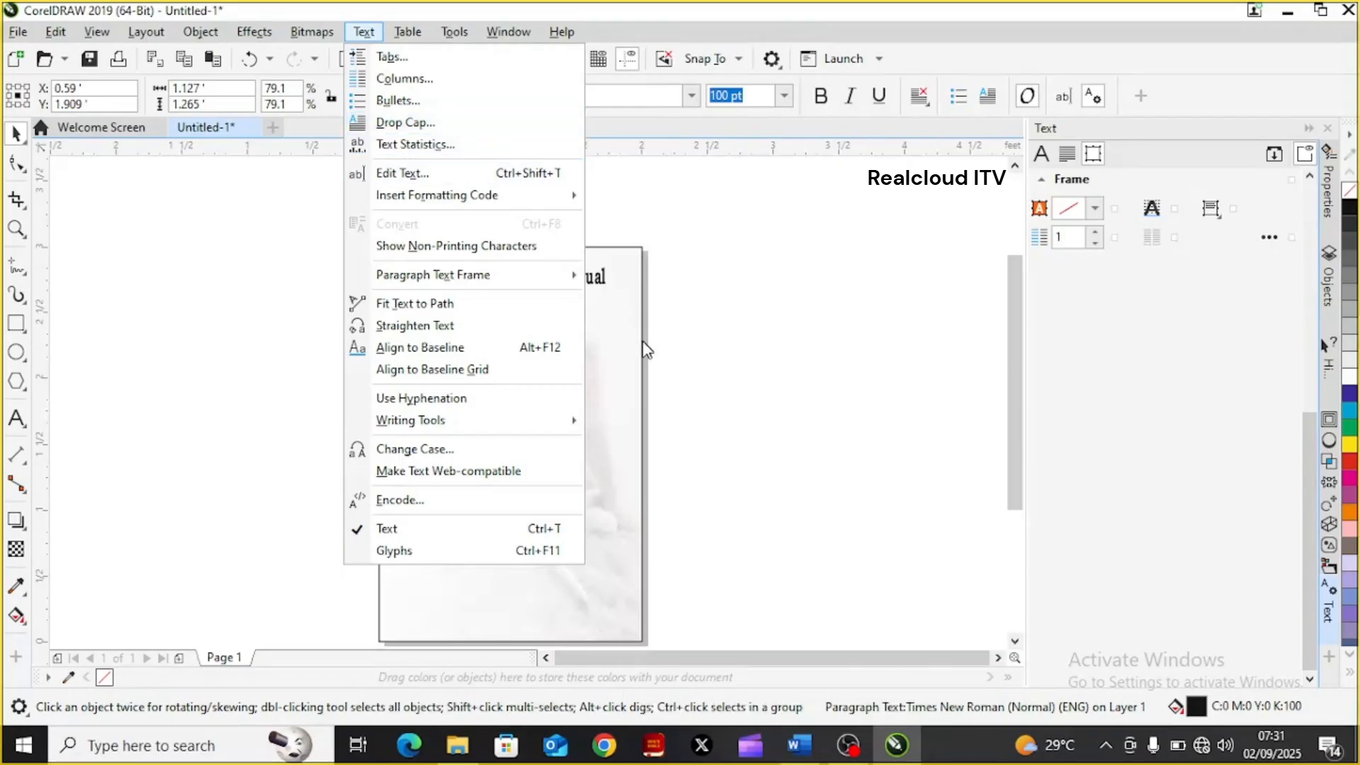
left_click(710, 352)
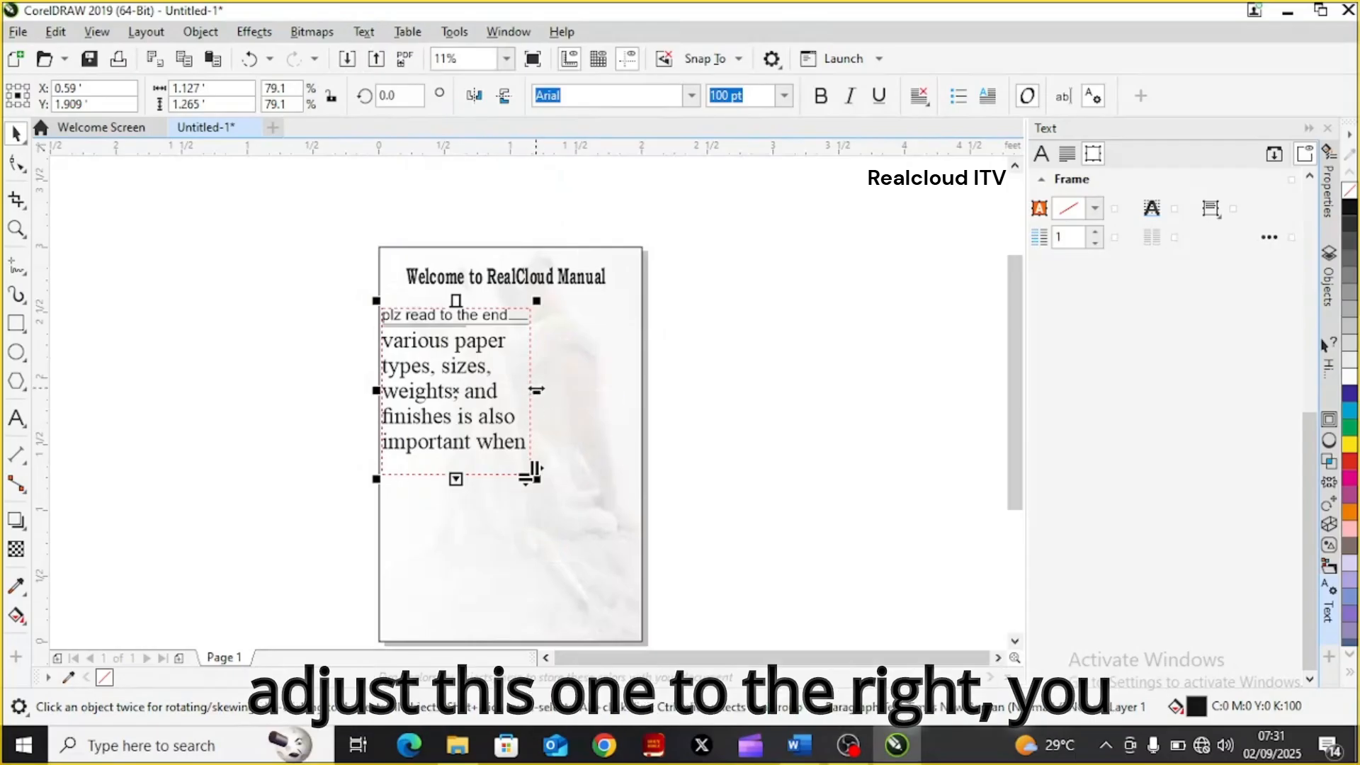
Narrow the paragraph frame to about 0.8 ft wide and place a duplicate beside it, near the page's right edge
left_click_drag(536, 391, 491, 395)
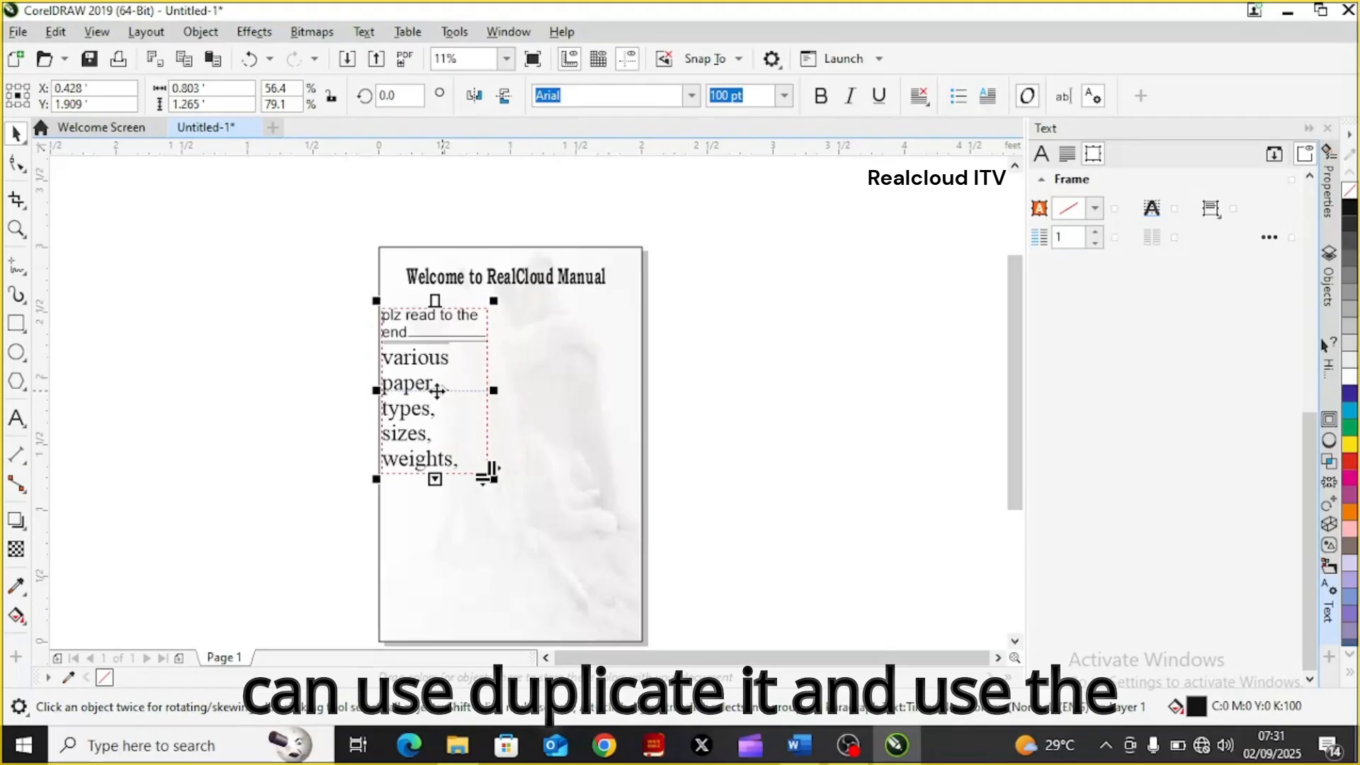
left_click_drag(436, 390, 582, 383)
left_click(707, 401)
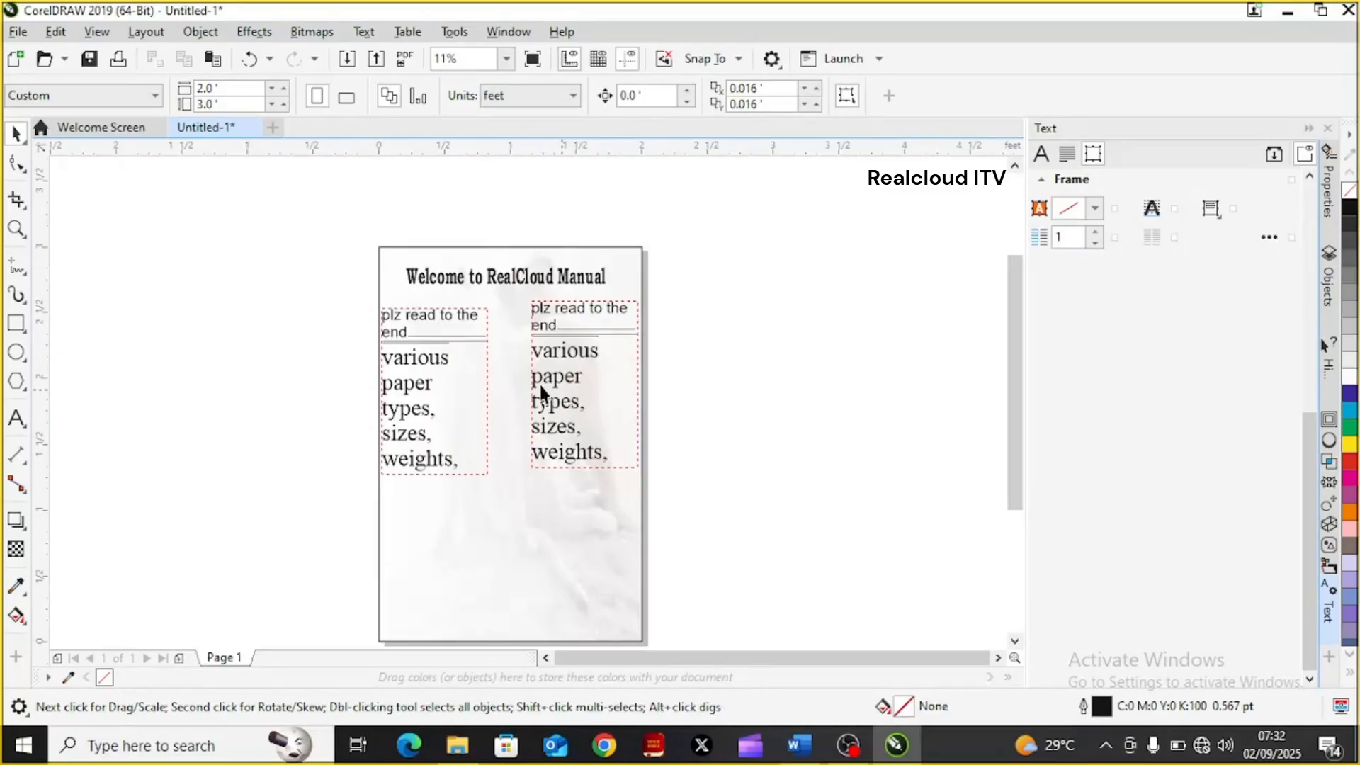
Widen the duplicate frame to about 1.14 ft so it meets the first frame, and divide its text into 4 columns
left_click(593, 375)
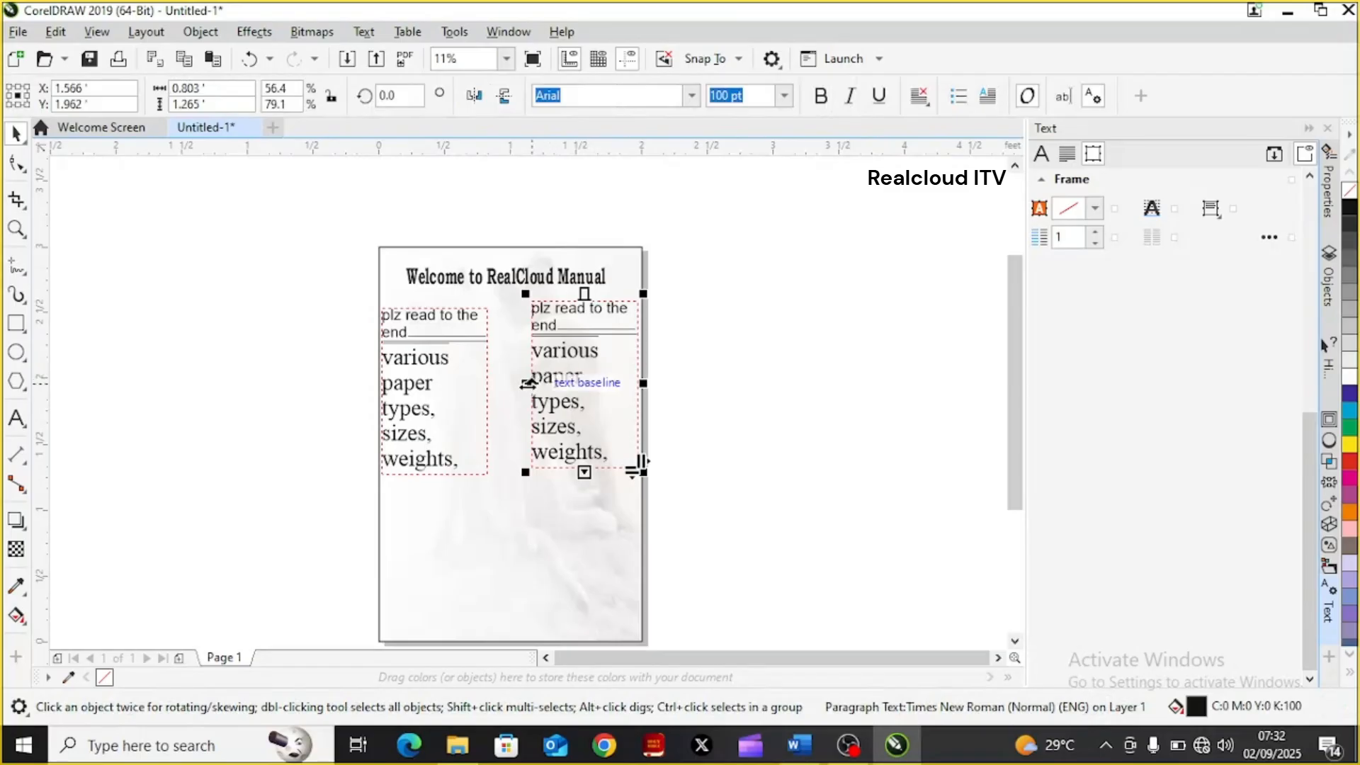
left_click_drag(524, 383, 486, 391)
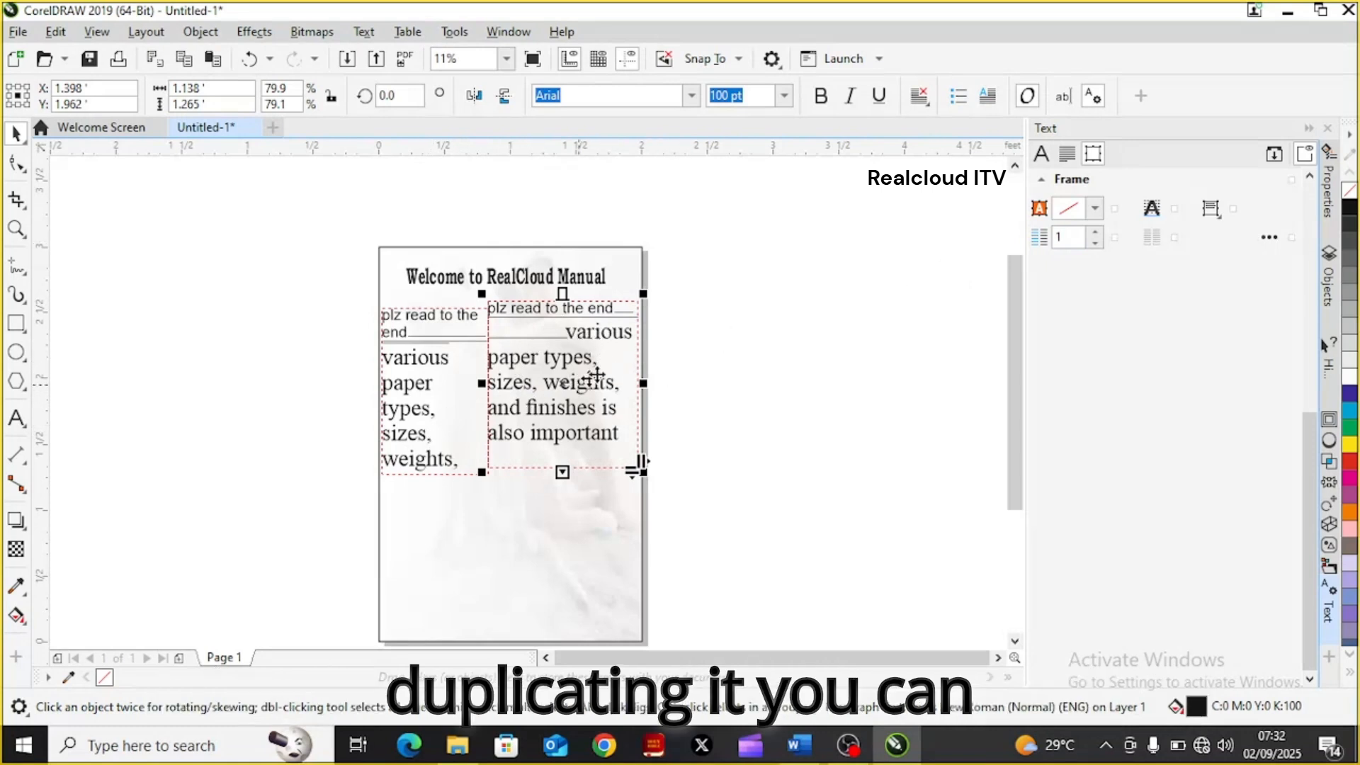
left_click(1097, 234)
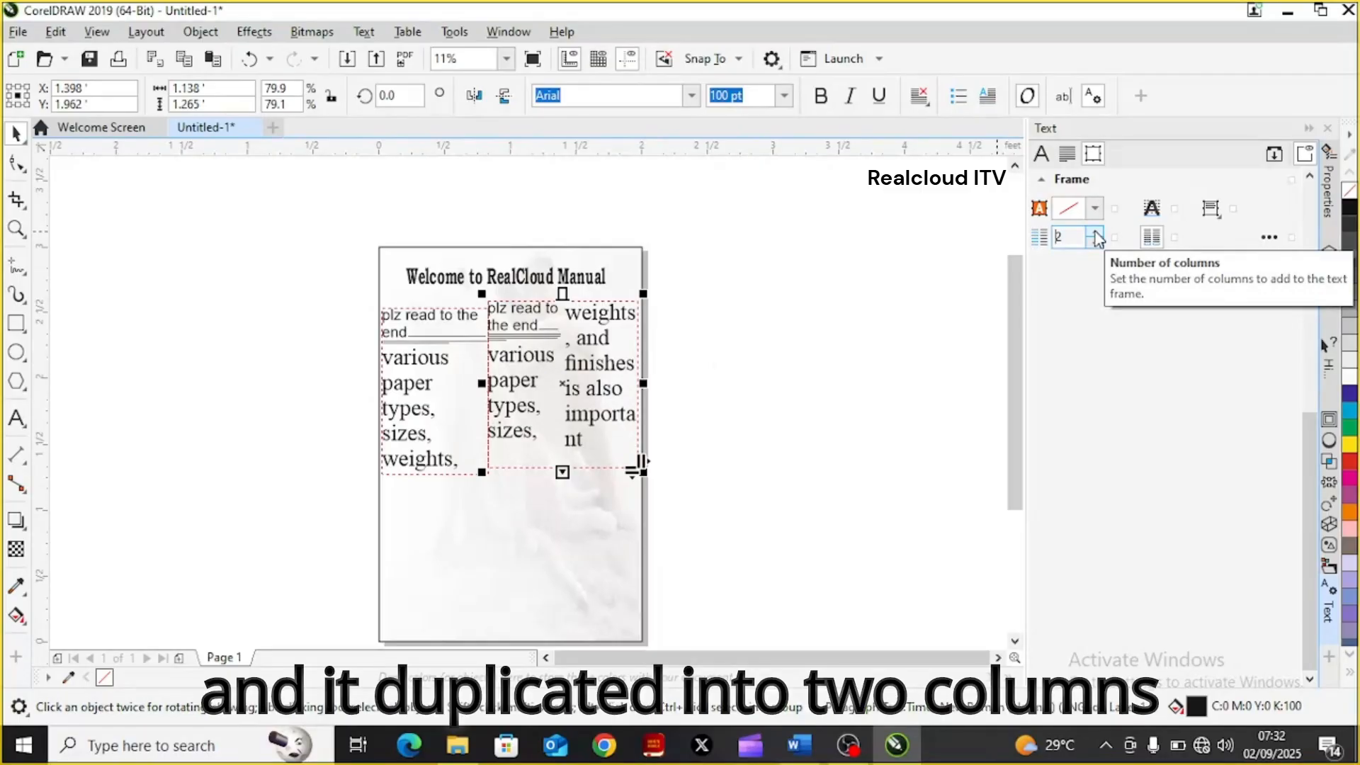
left_click(1097, 236)
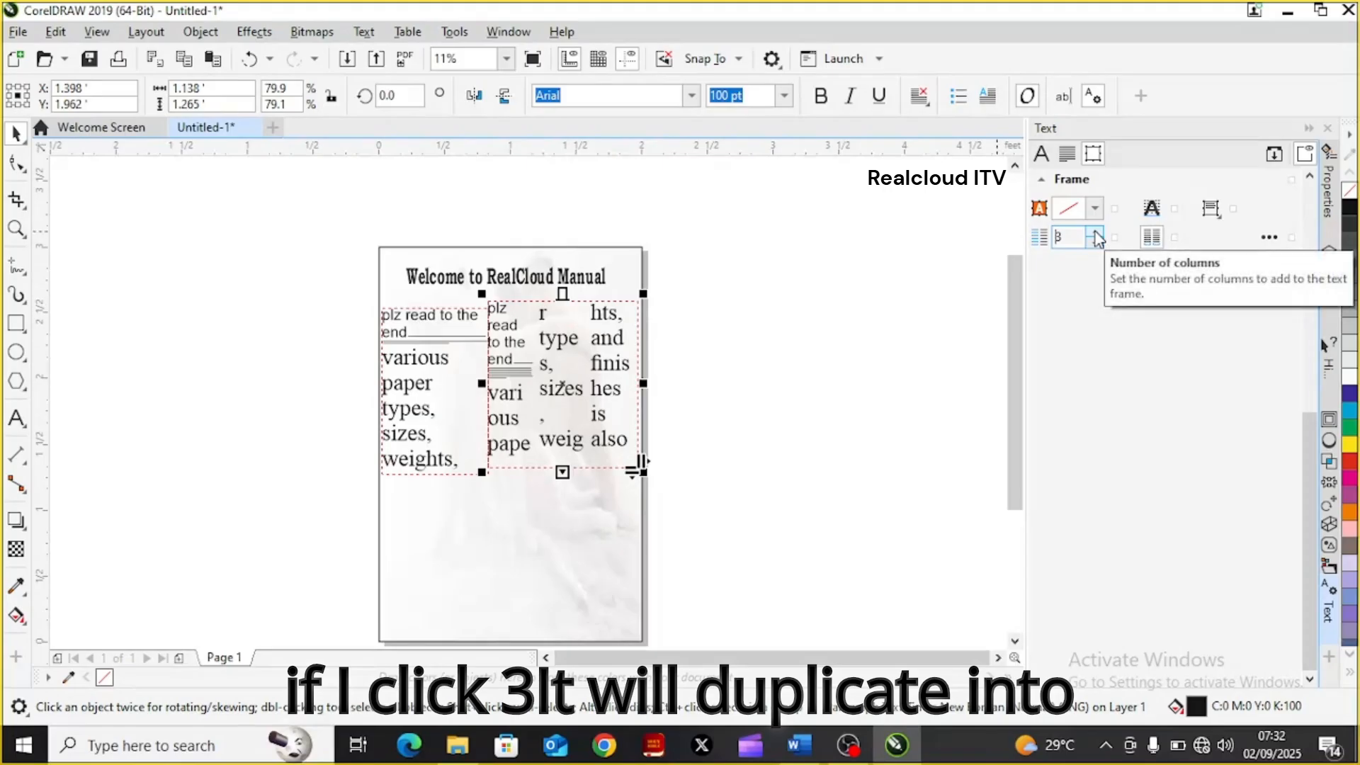
left_click(1097, 236)
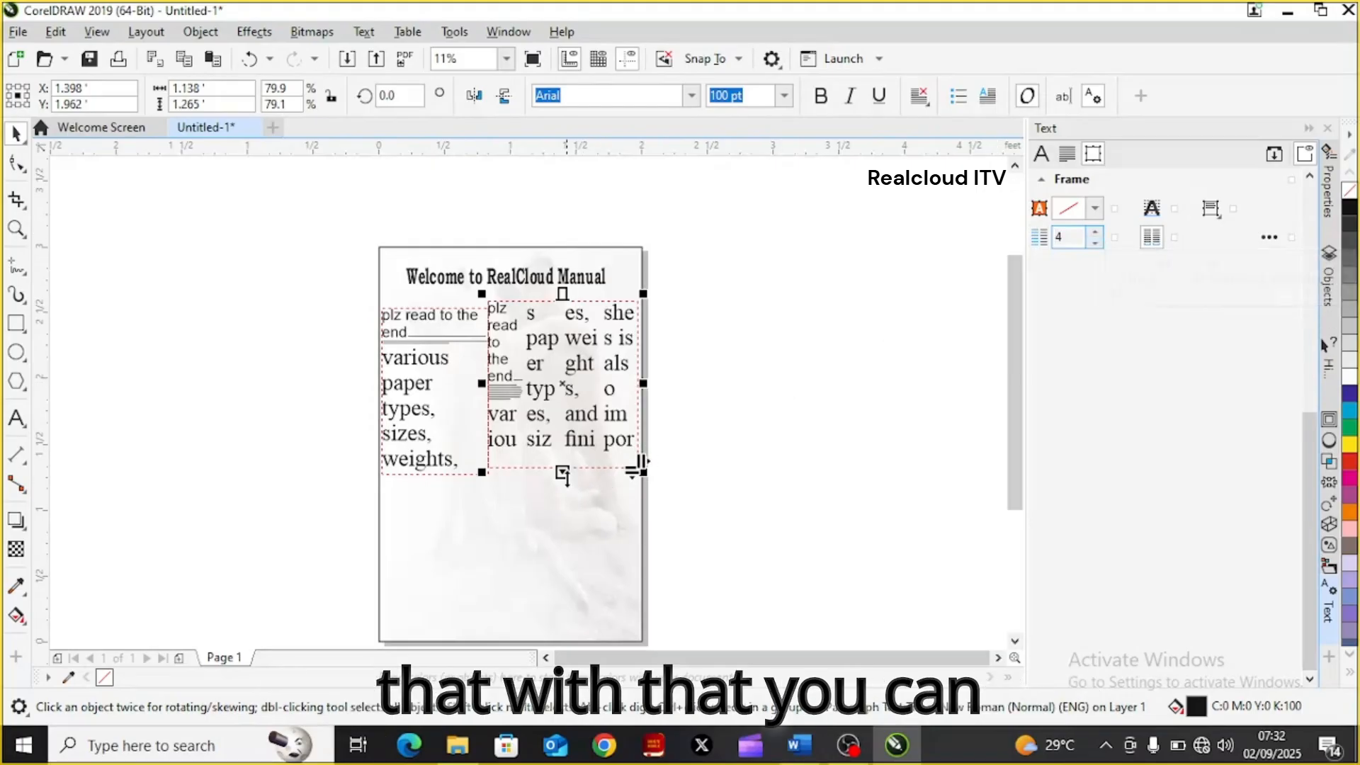
Extend the four-column frame down to the page's lower edge, making it about 2.6 ft high
left_click_drag(562, 473, 559, 630)
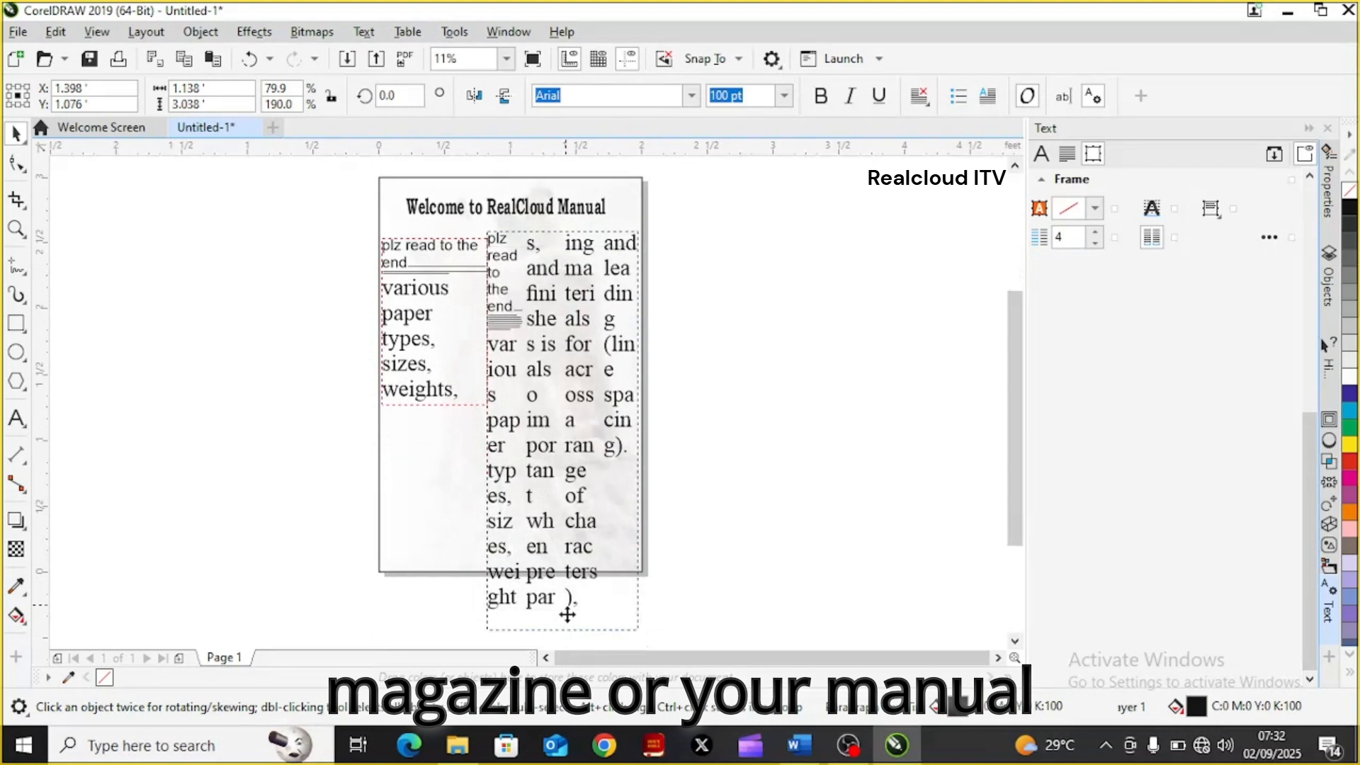
left_click_drag(562, 635, 555, 572)
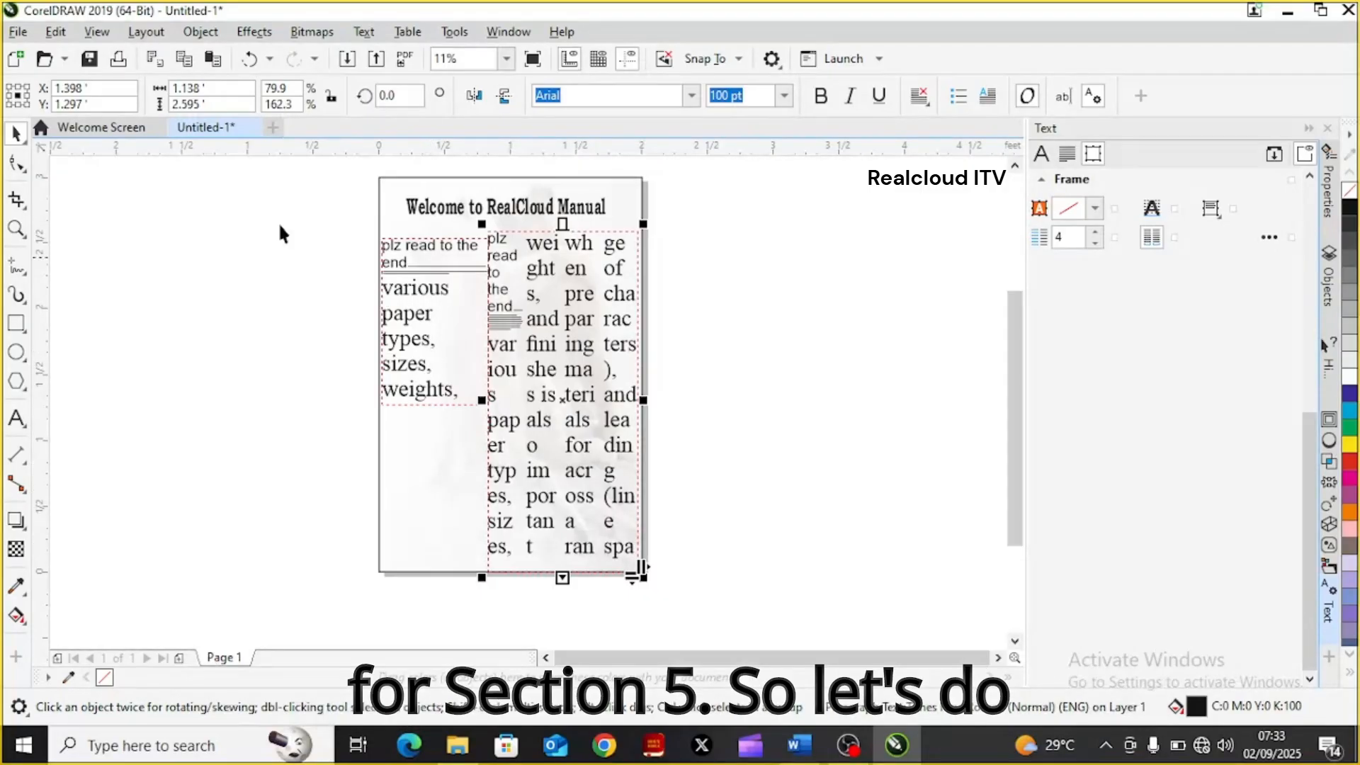
Draw a circle about 0.8 ft in diameter and position it below the narrow left text frame, near the page's left edge
left_click(17, 351)
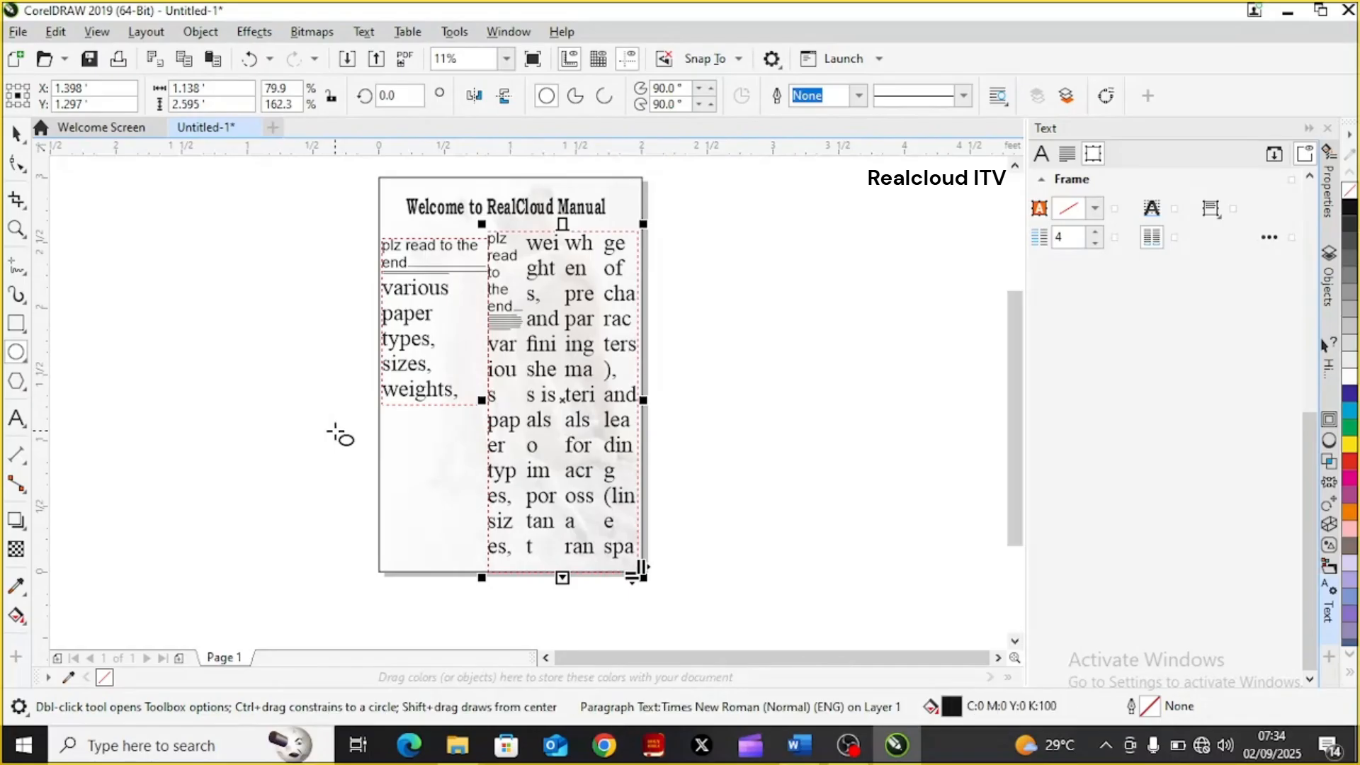
left_click_drag(332, 429, 444, 556)
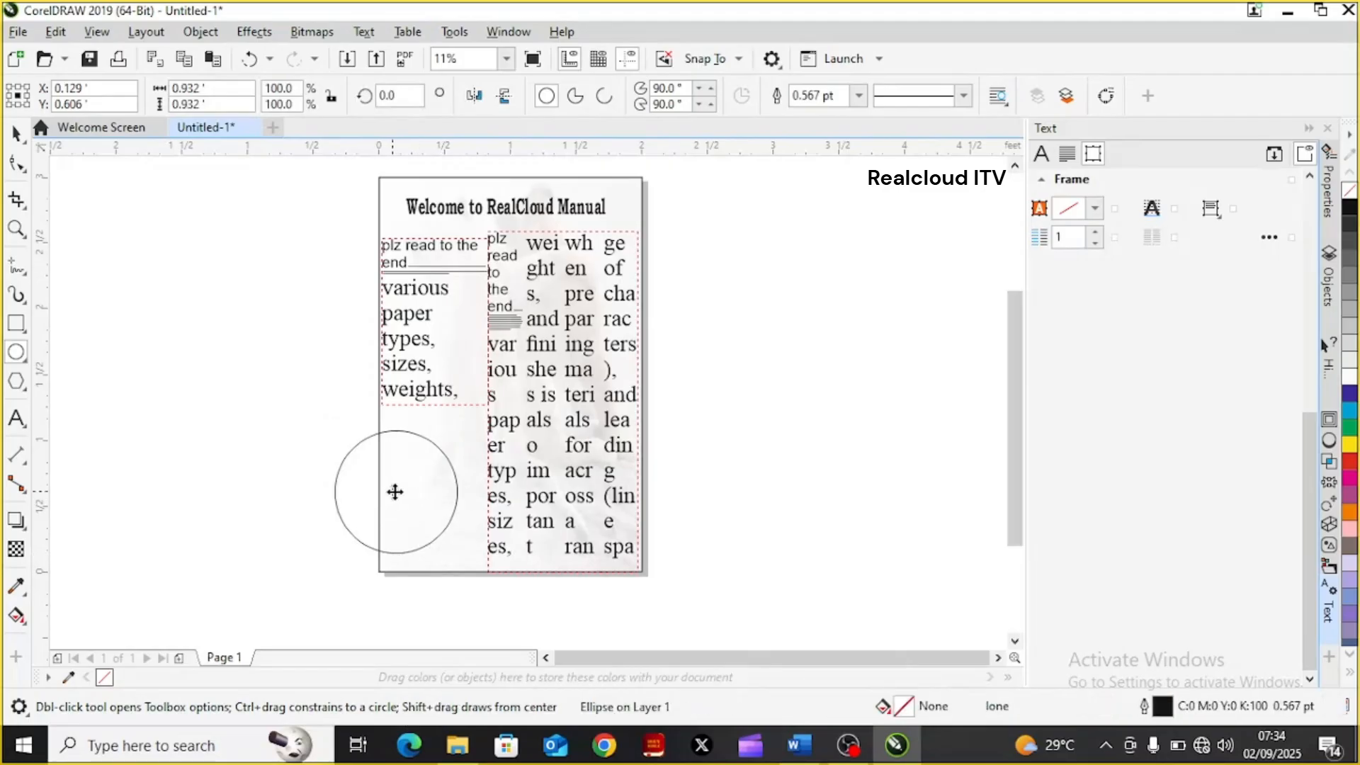
left_click_drag(393, 490, 435, 486)
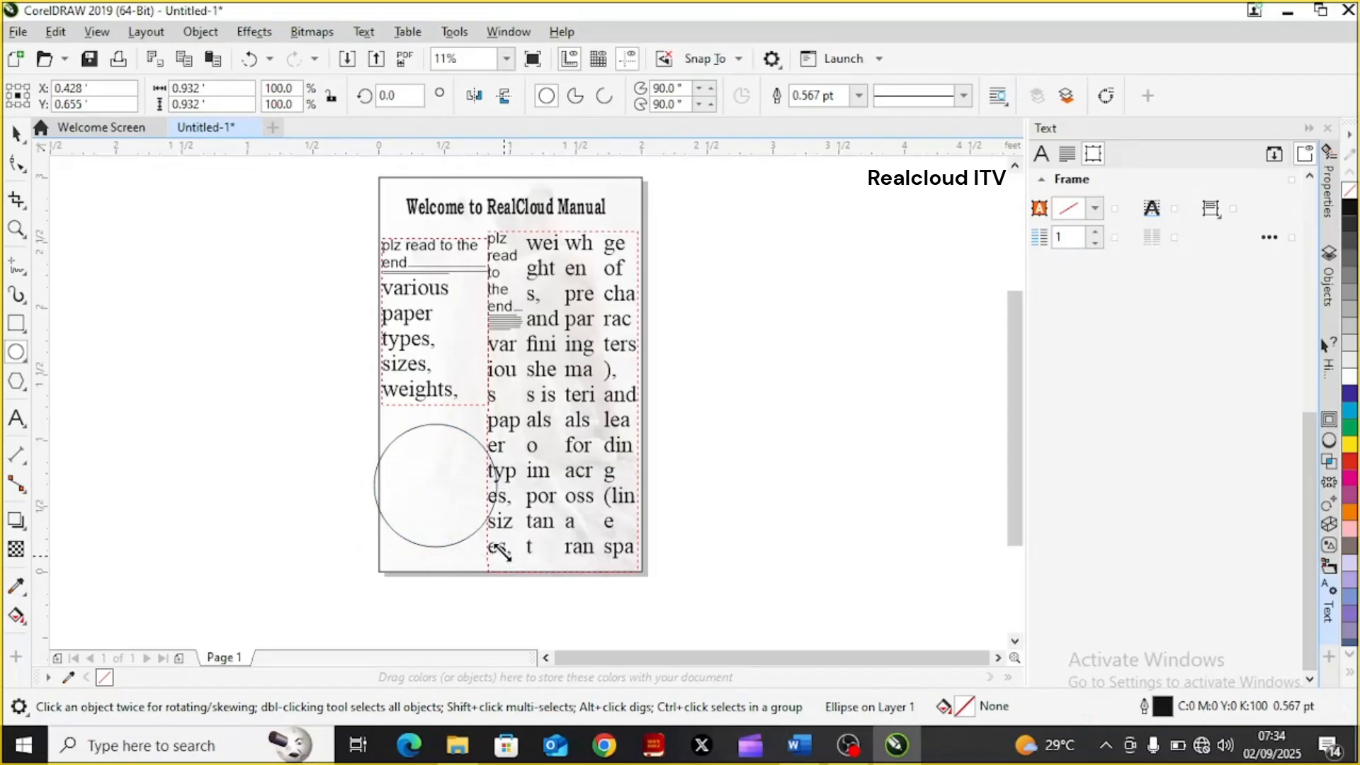
mouse_move(504, 555)
left_mouse_down()
mouse_move(487, 540)
mouse_move(499, 547)
left_mouse_up()
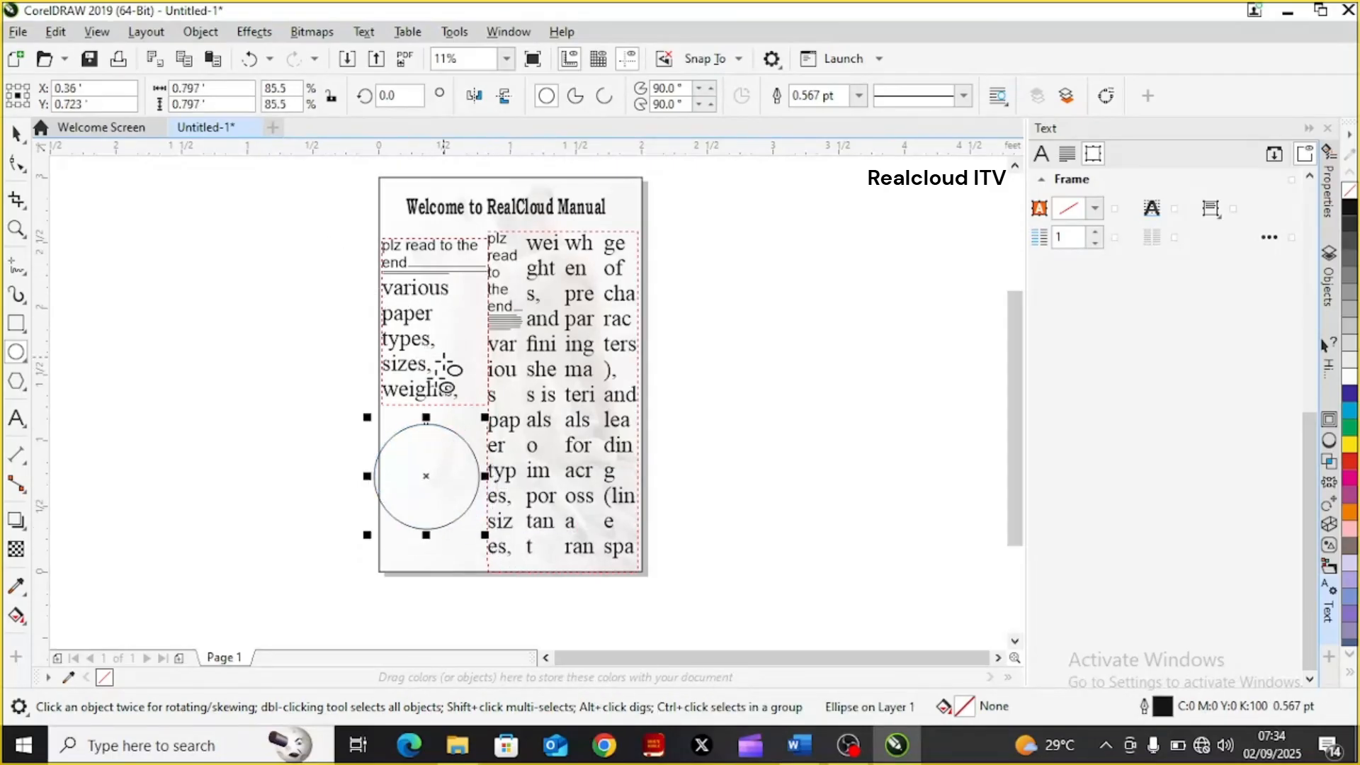
left_click_drag(425, 477, 435, 476)
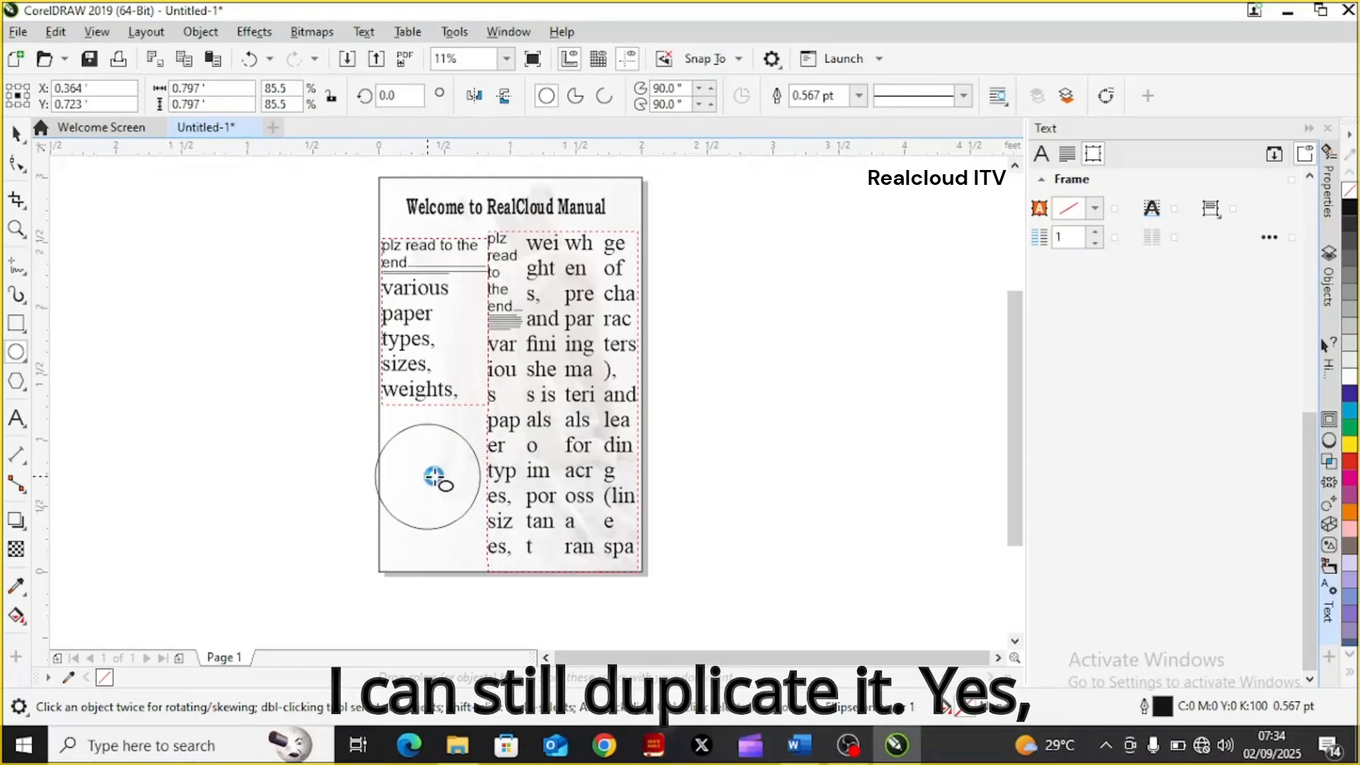
key("Right")
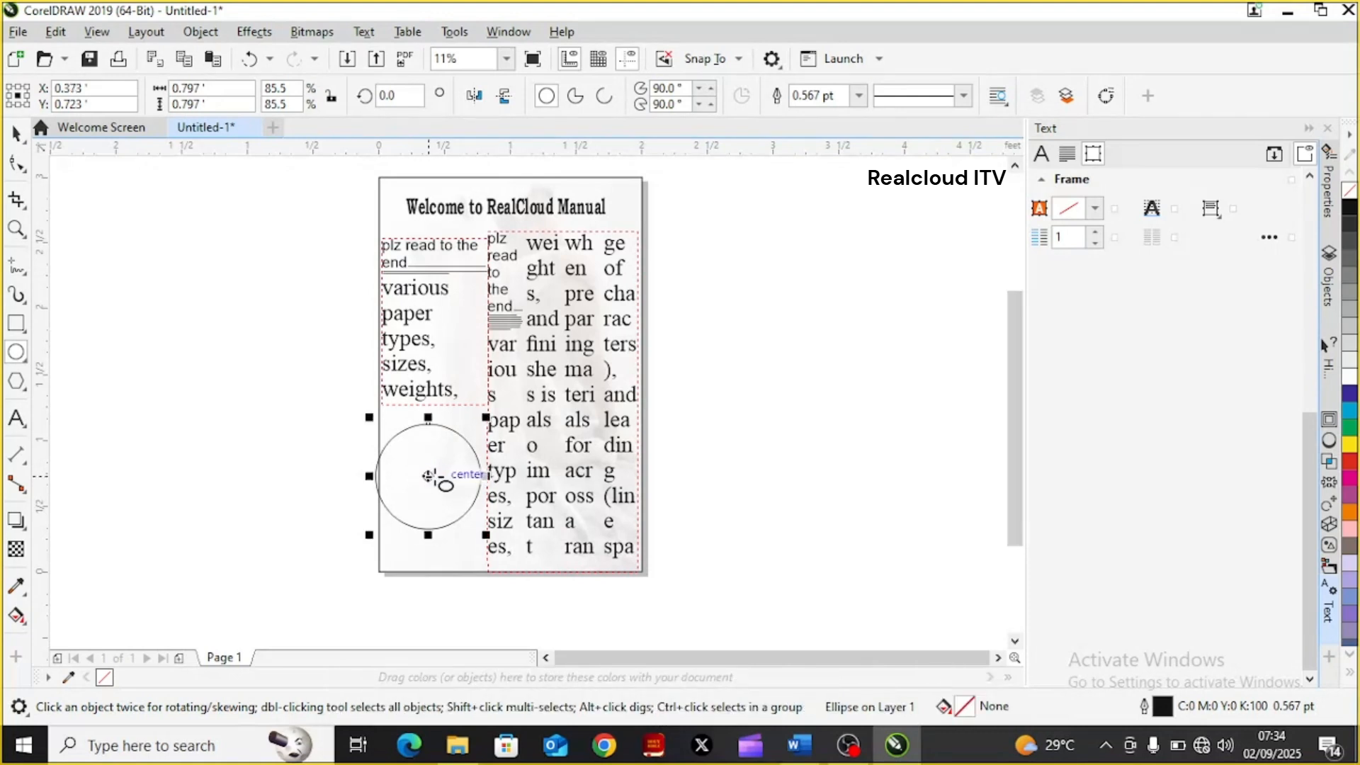
Duplicate the circle, shrink the copy to about 0.69 ft in diameter, and centre it inside the original to form a ring
left_click_drag(428, 475, 432, 473)
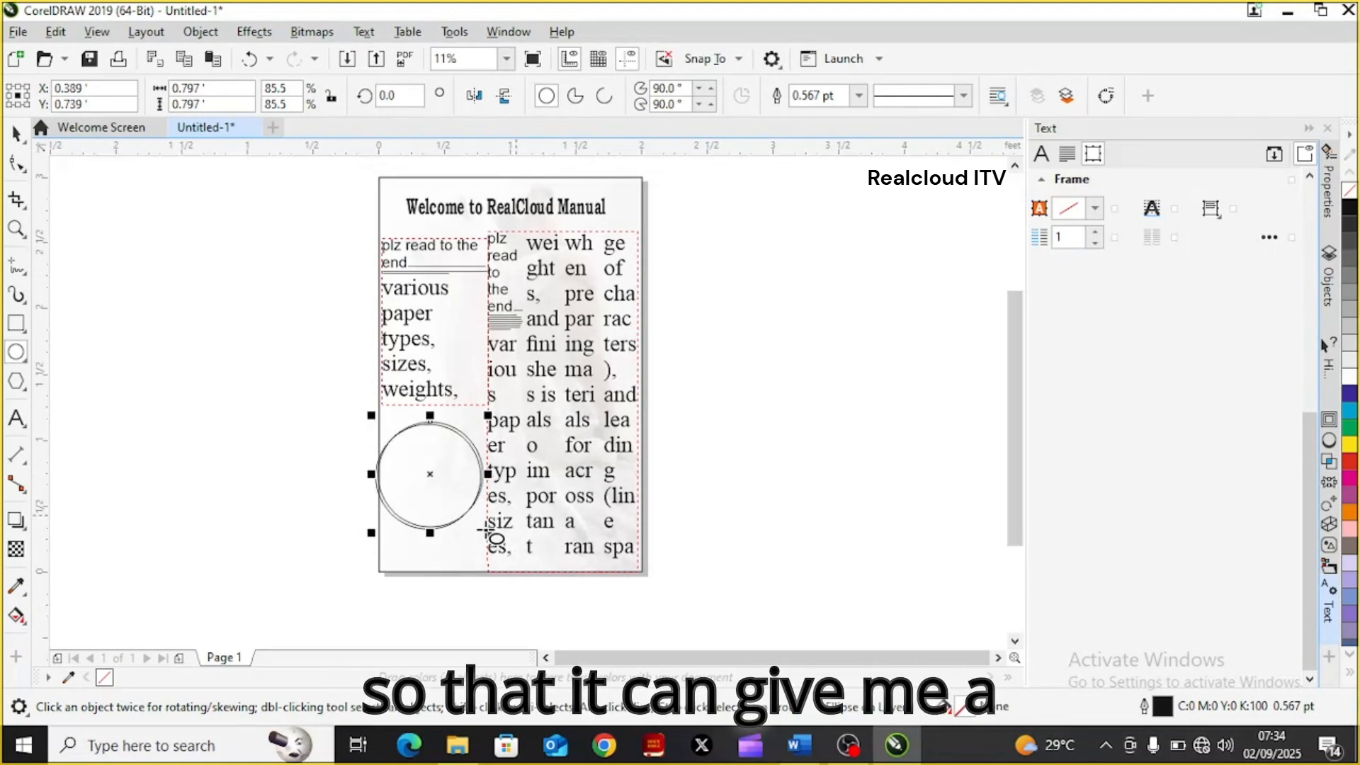
left_click_drag(486, 530, 479, 523)
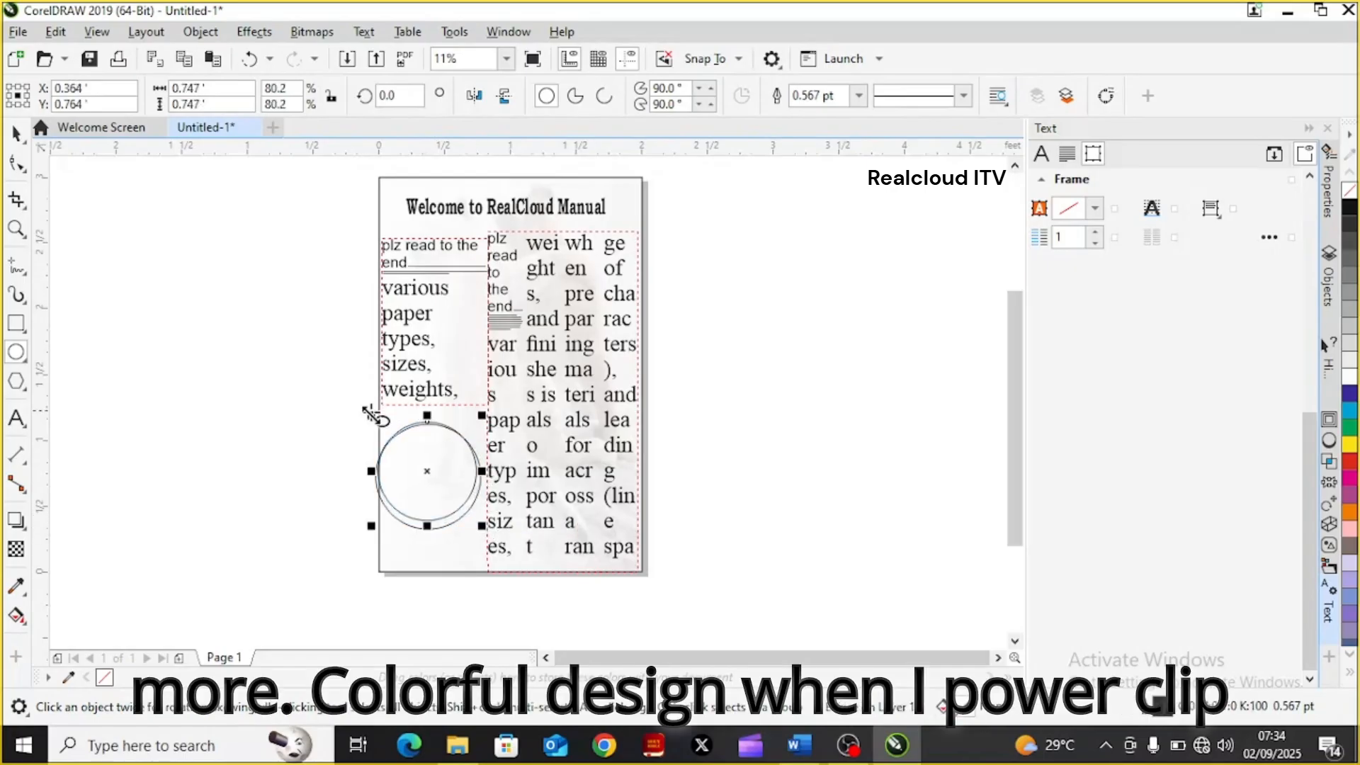
left_click_drag(370, 416, 379, 423)
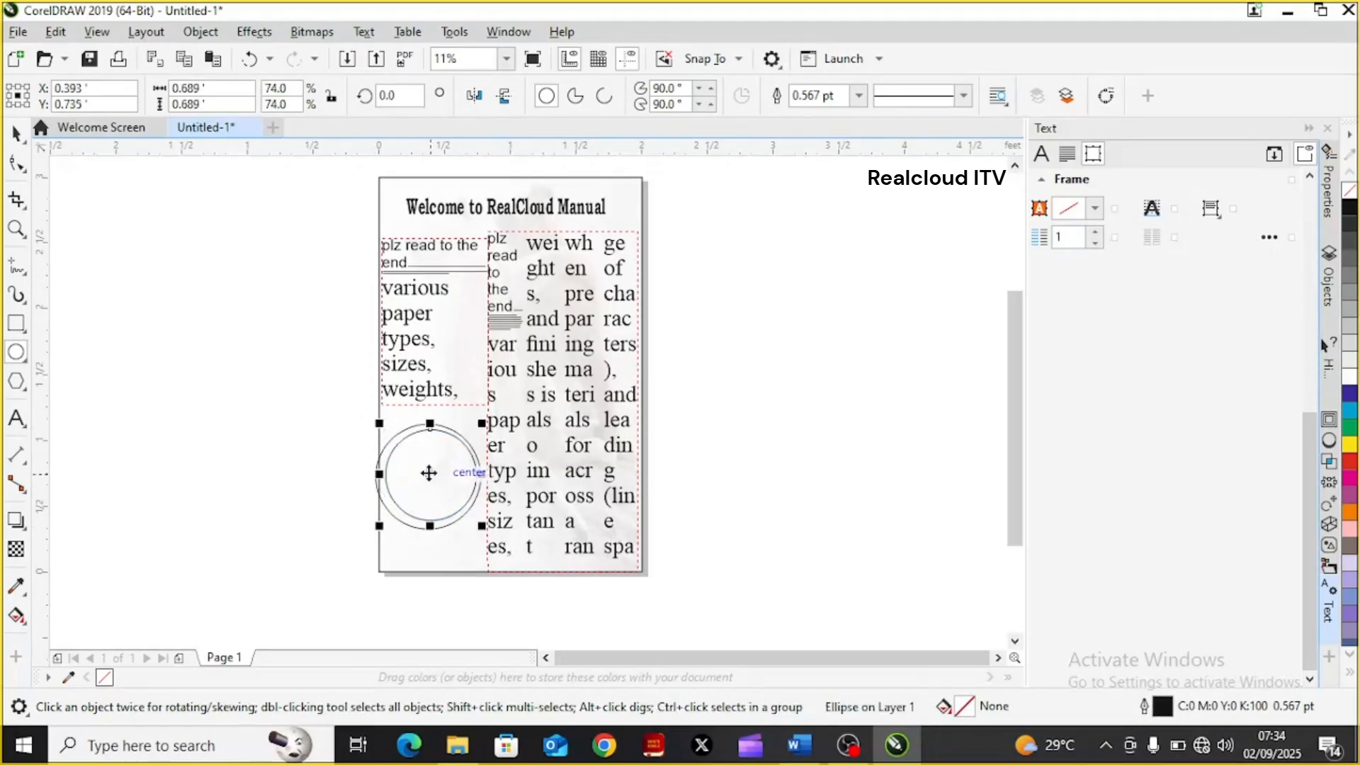
left_click_drag(428, 472, 427, 474)
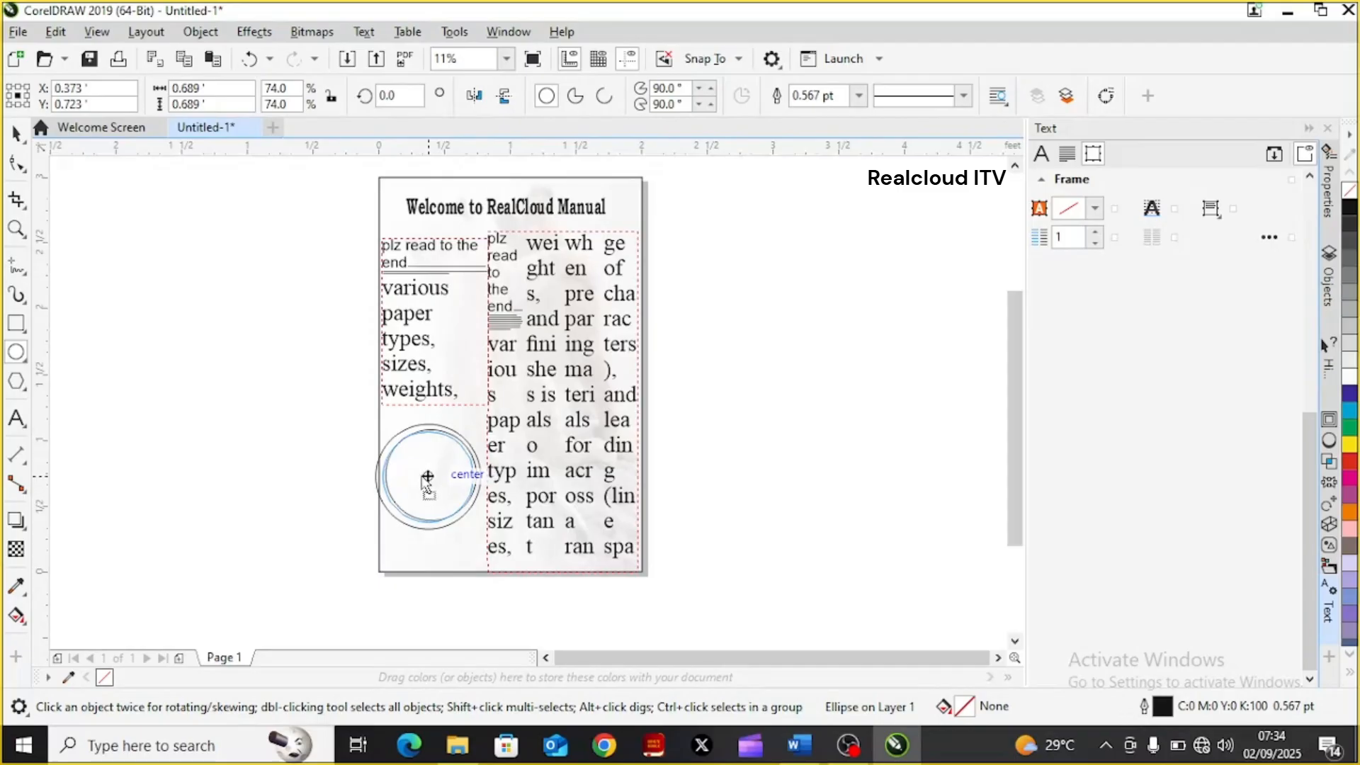
left_click_drag(428, 476, 427, 477)
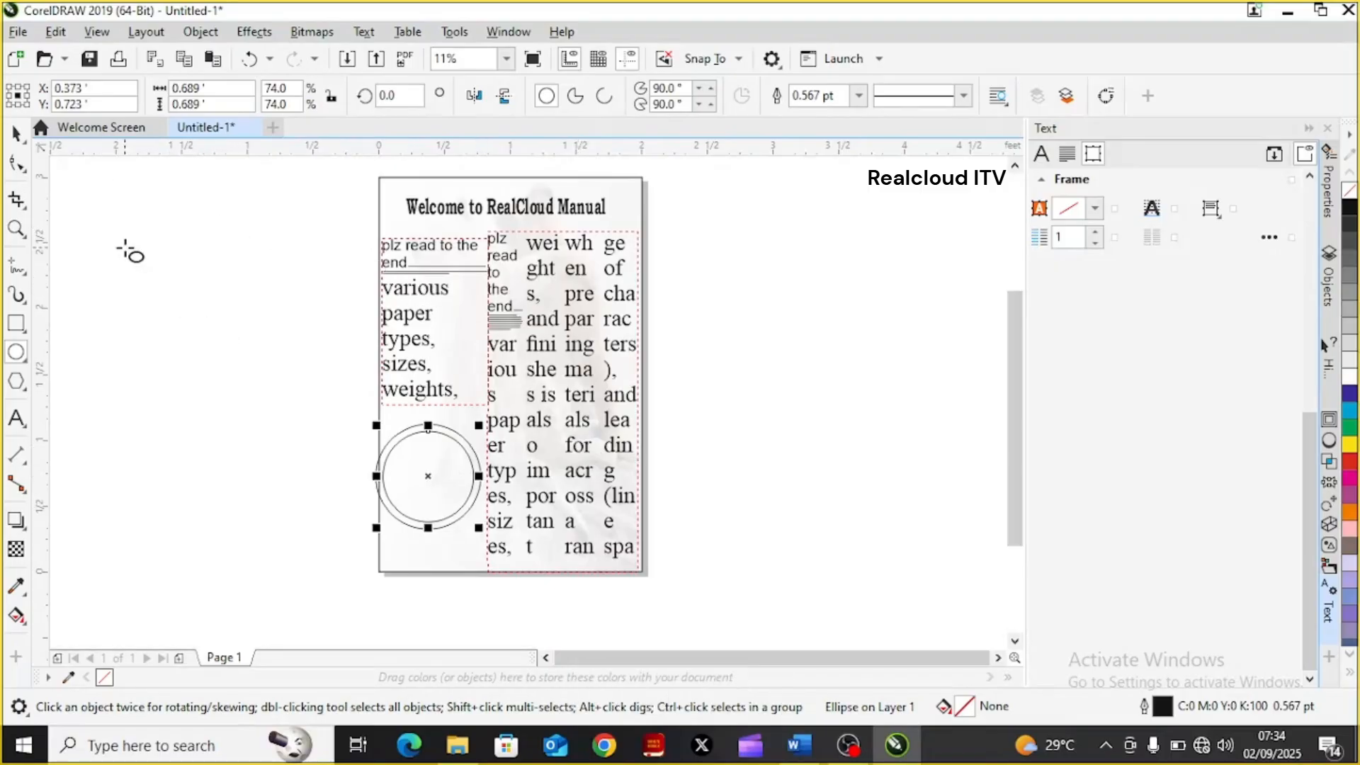
Fill the outer circle with 20% black light grey and deselect it
left_click(21, 136)
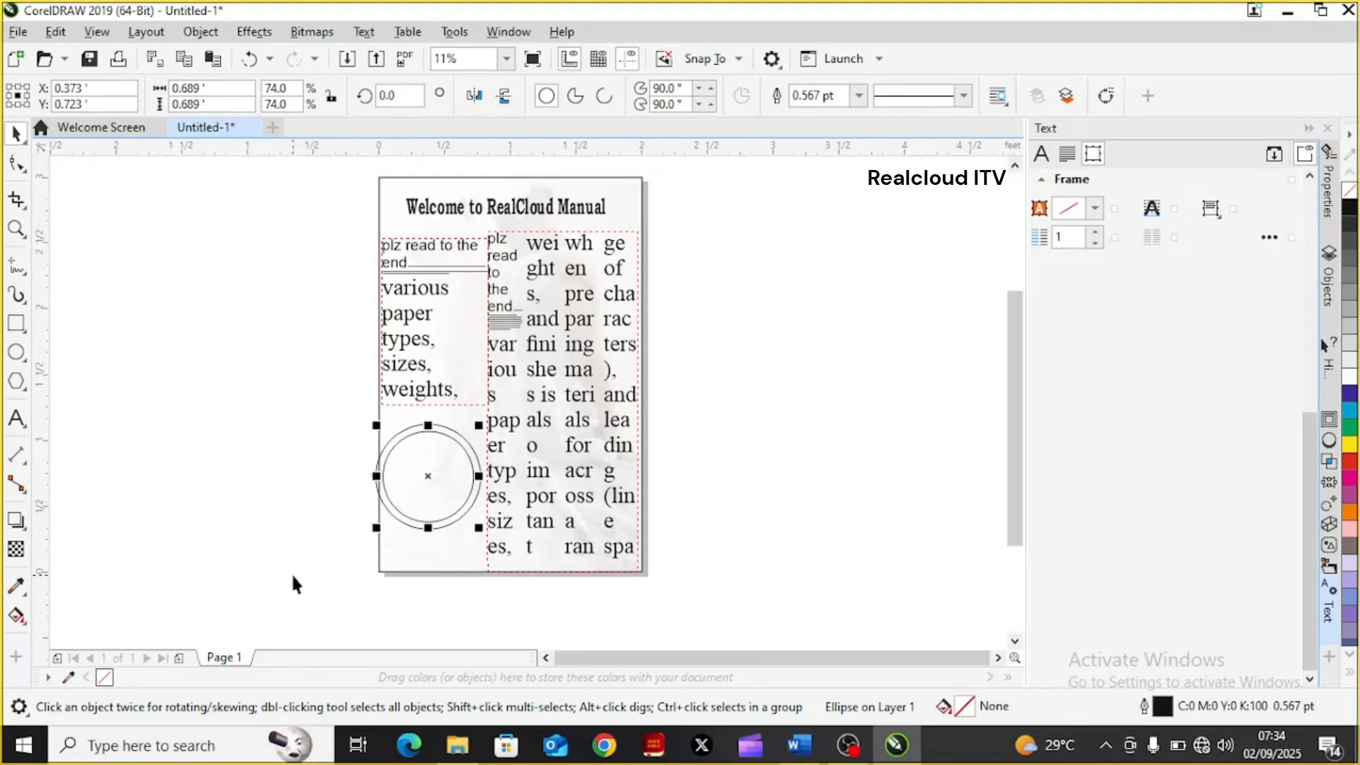
left_click(473, 589)
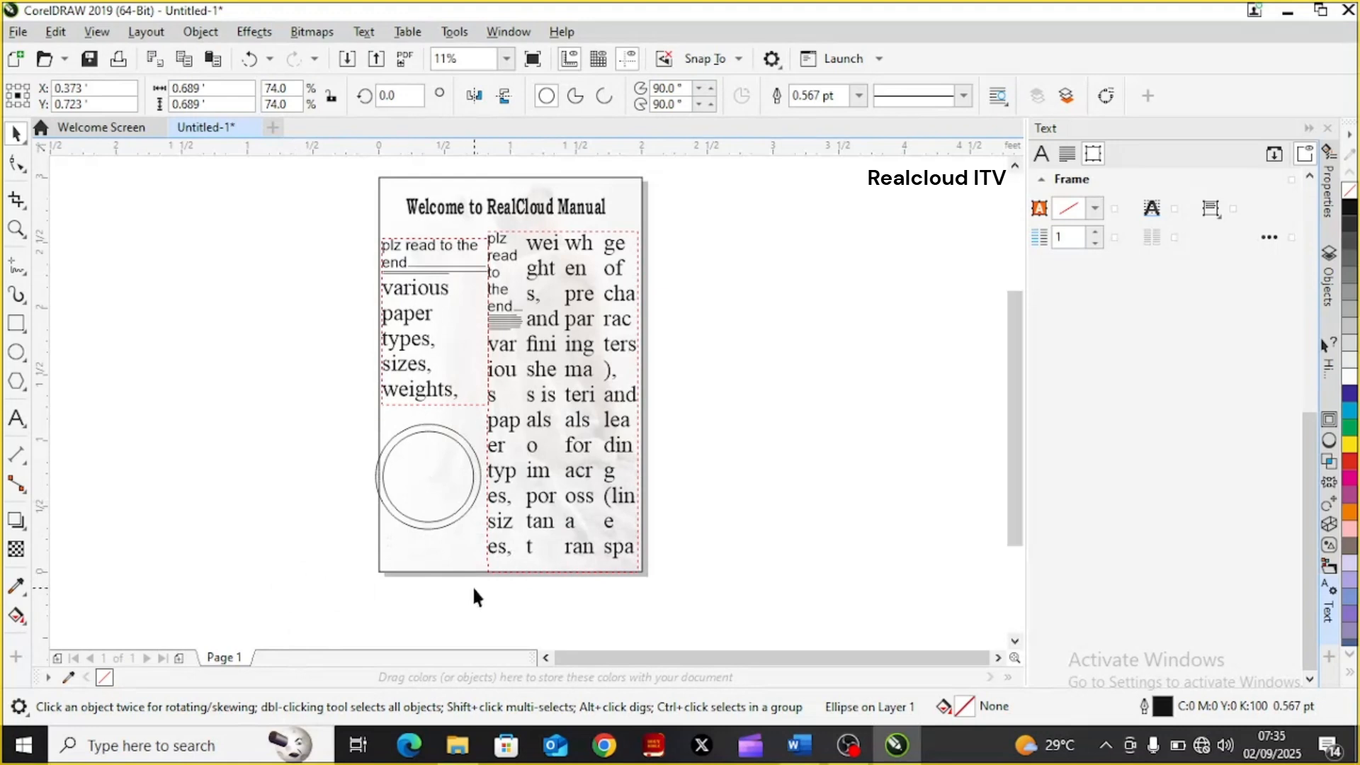
left_click(433, 528)
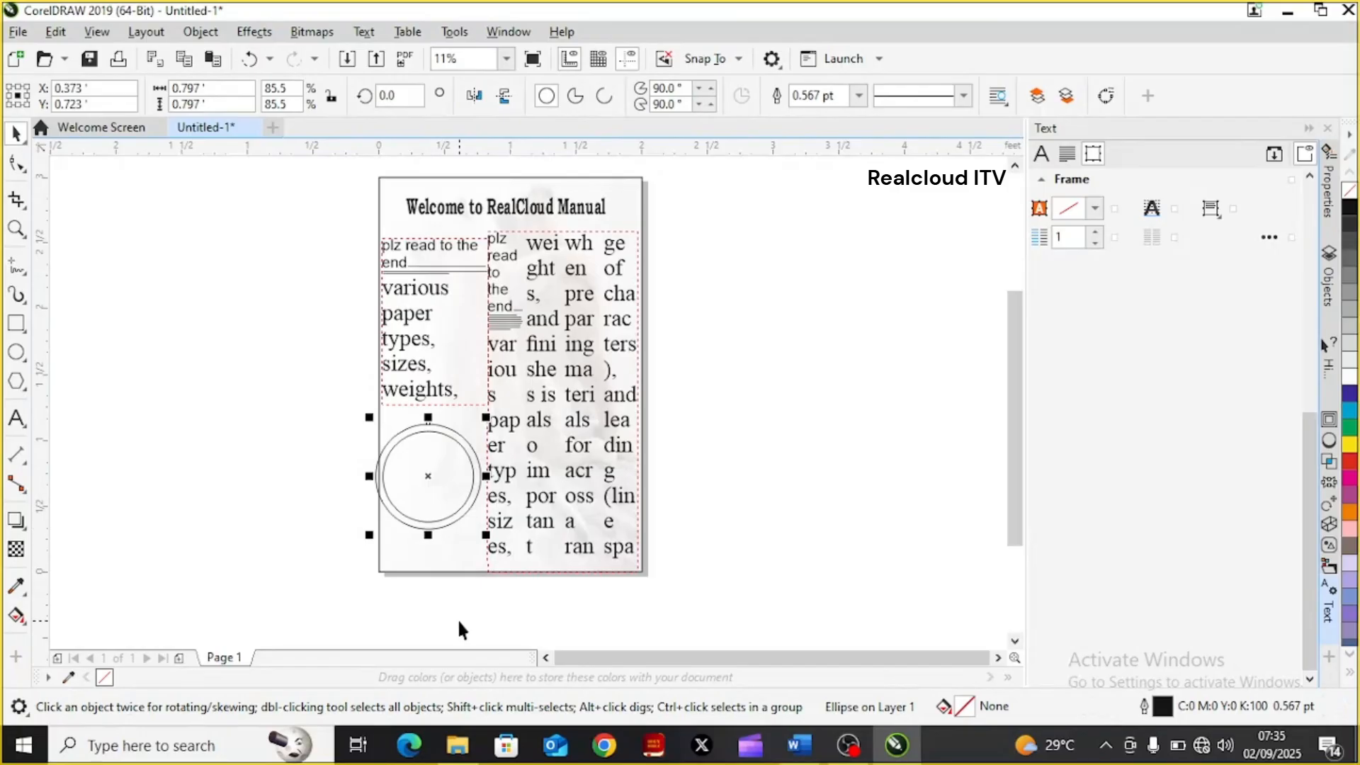
left_click(1347, 345)
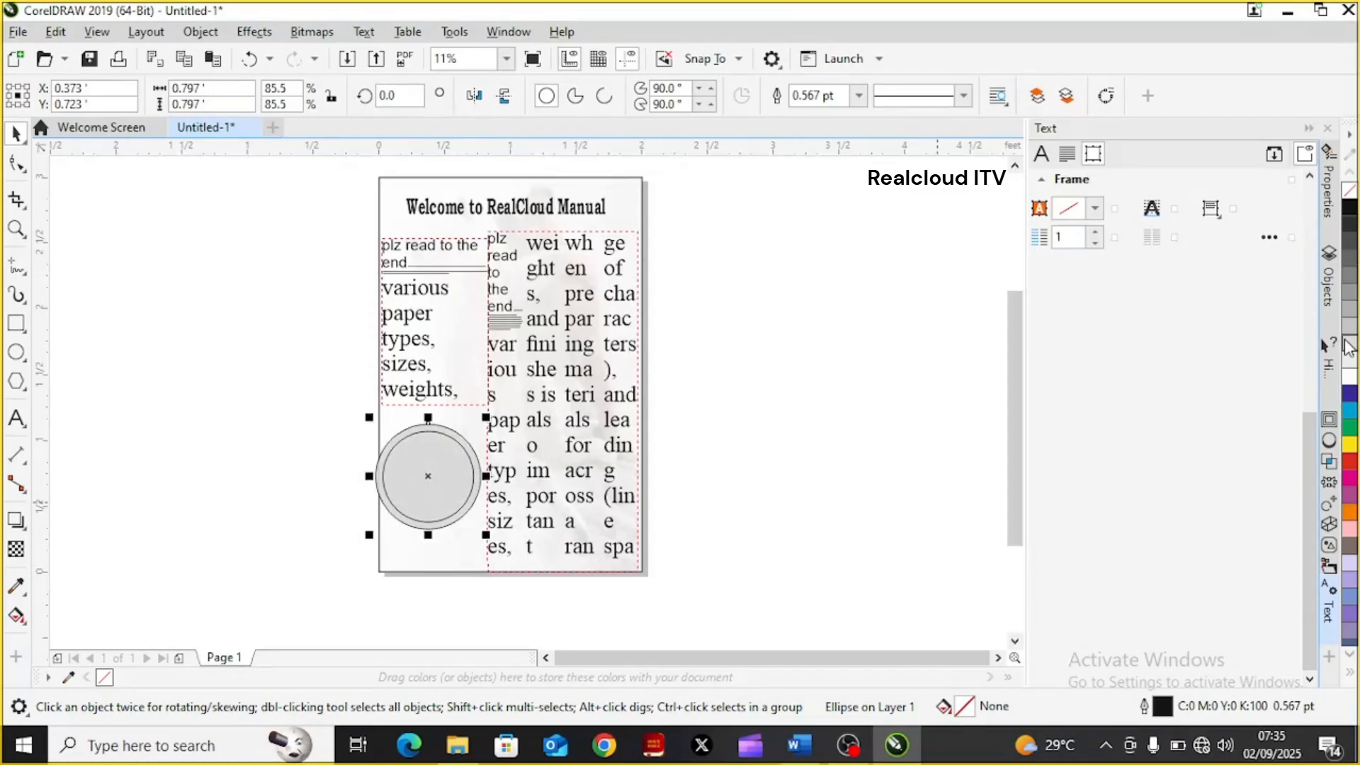
left_click(847, 598)
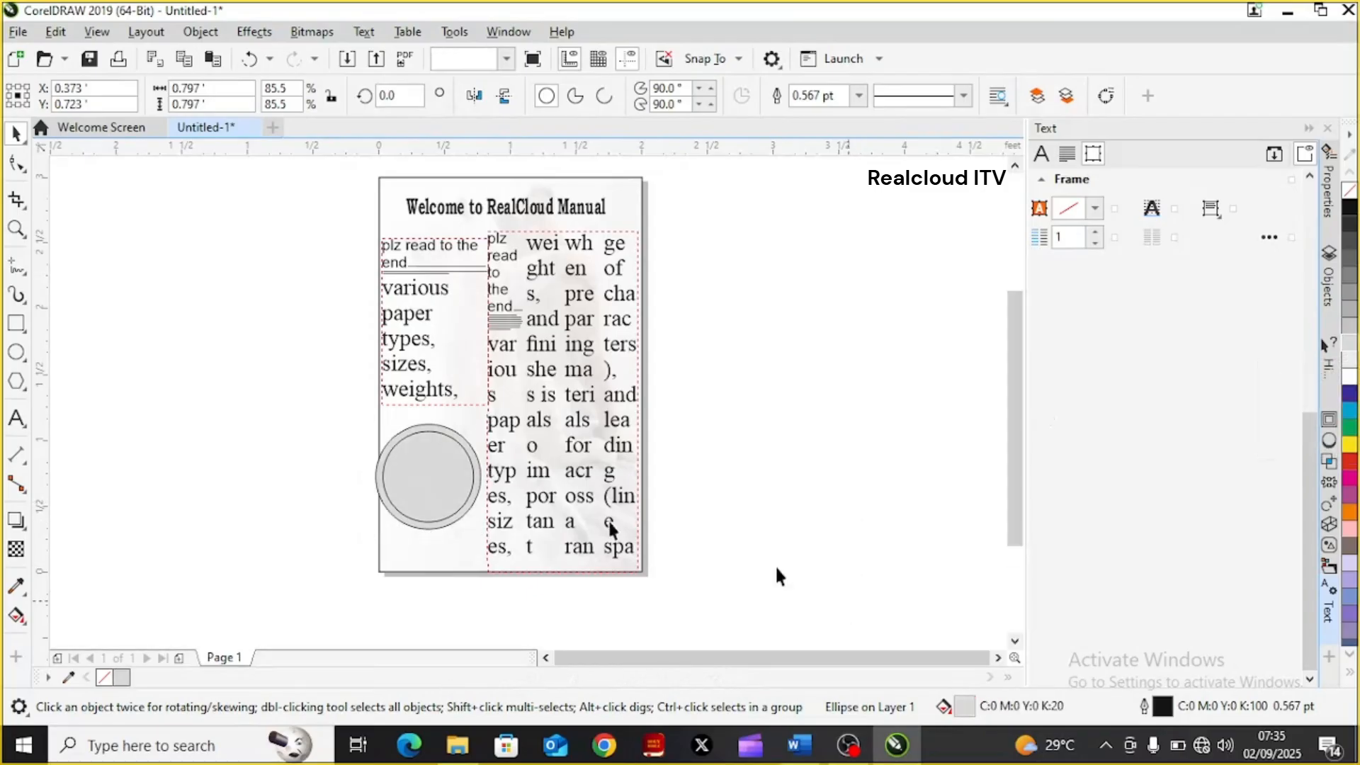
Move the inner circle off the page to the left and undo the move
left_click(421, 489)
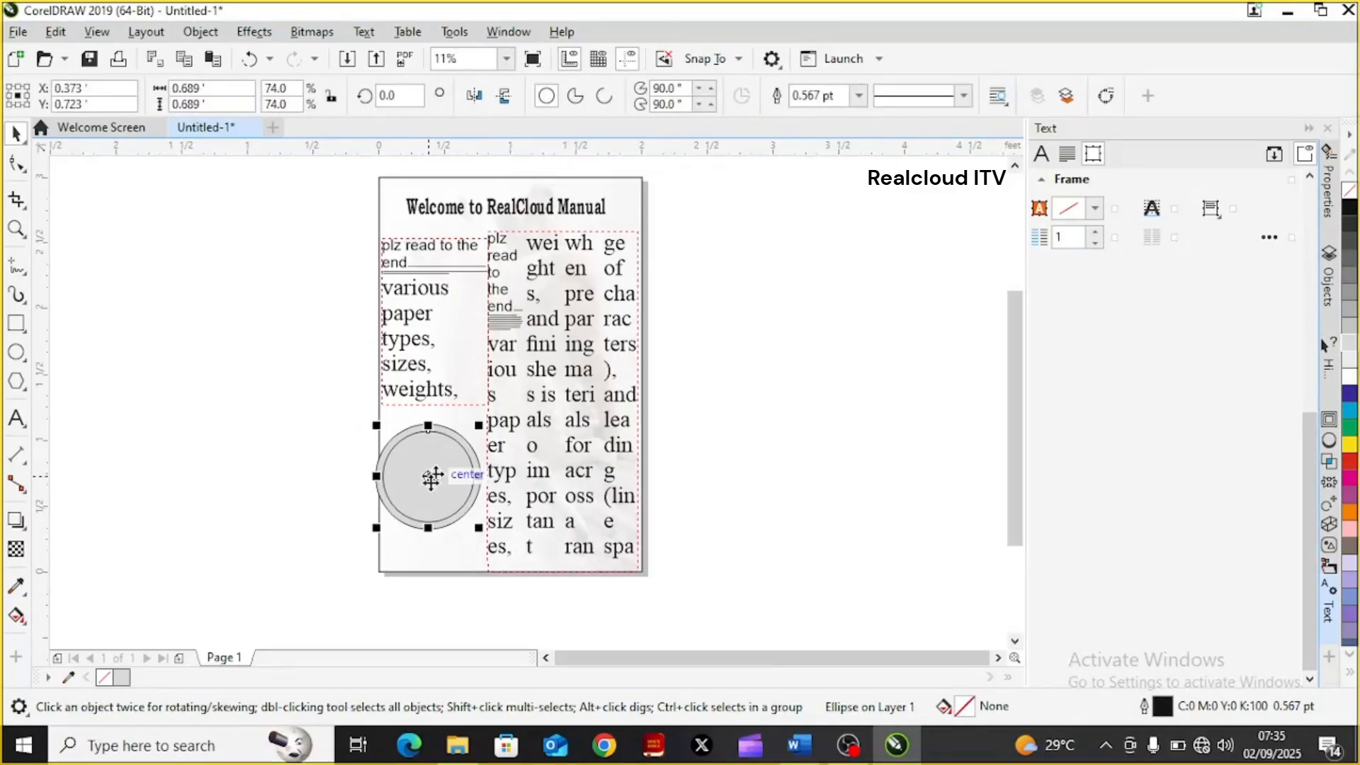
left_click_drag(429, 481, 295, 494)
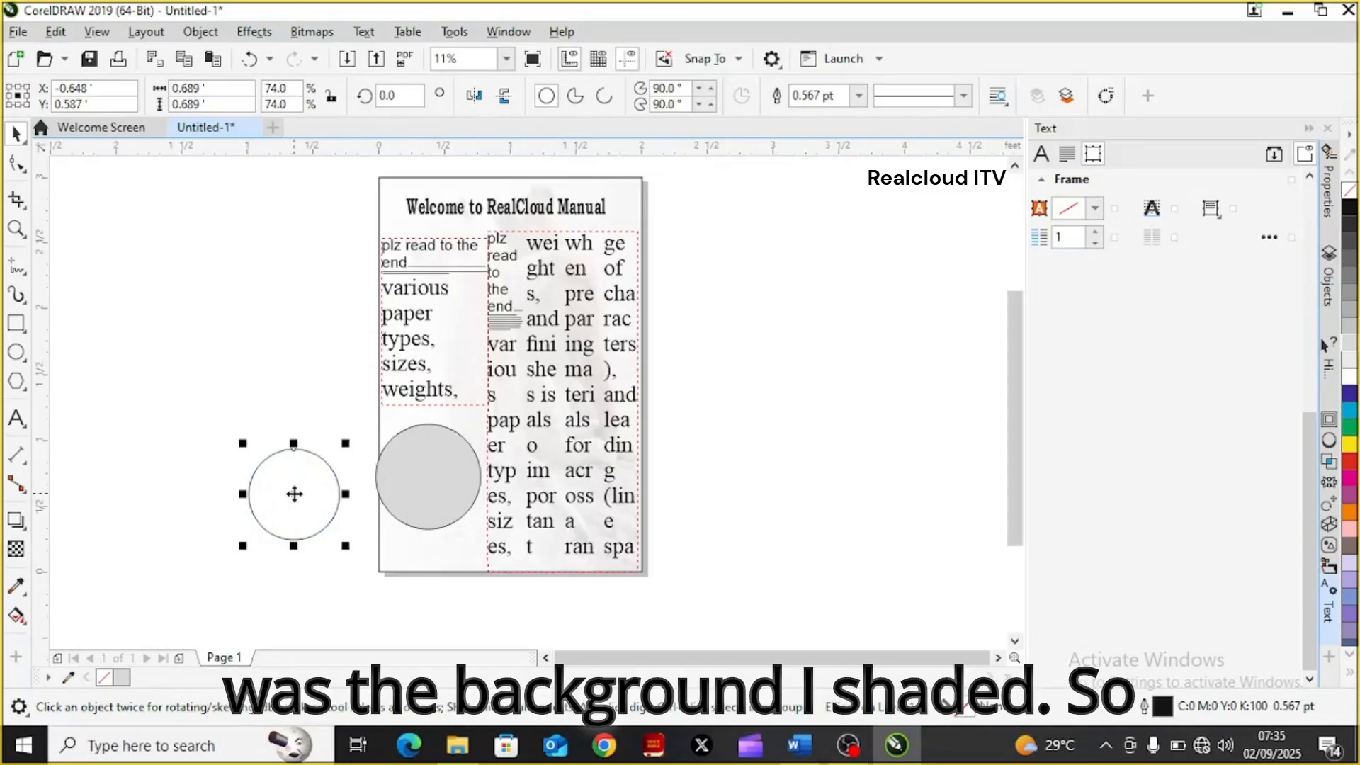
key("ctrl+z")
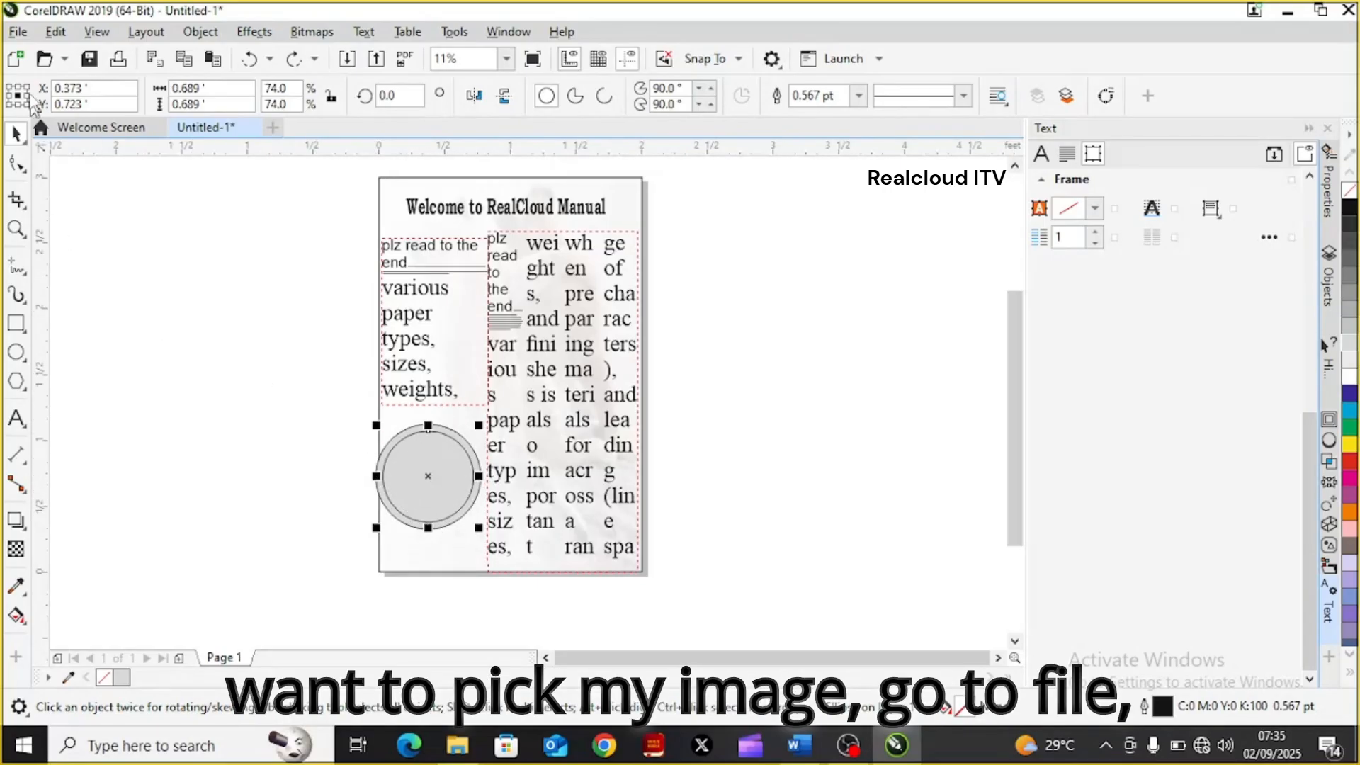
Import the Glass walls picture from the Pictures folder and place it left of the page, about 0.95 ft wide and 0.76 ft high
left_click(18, 32)
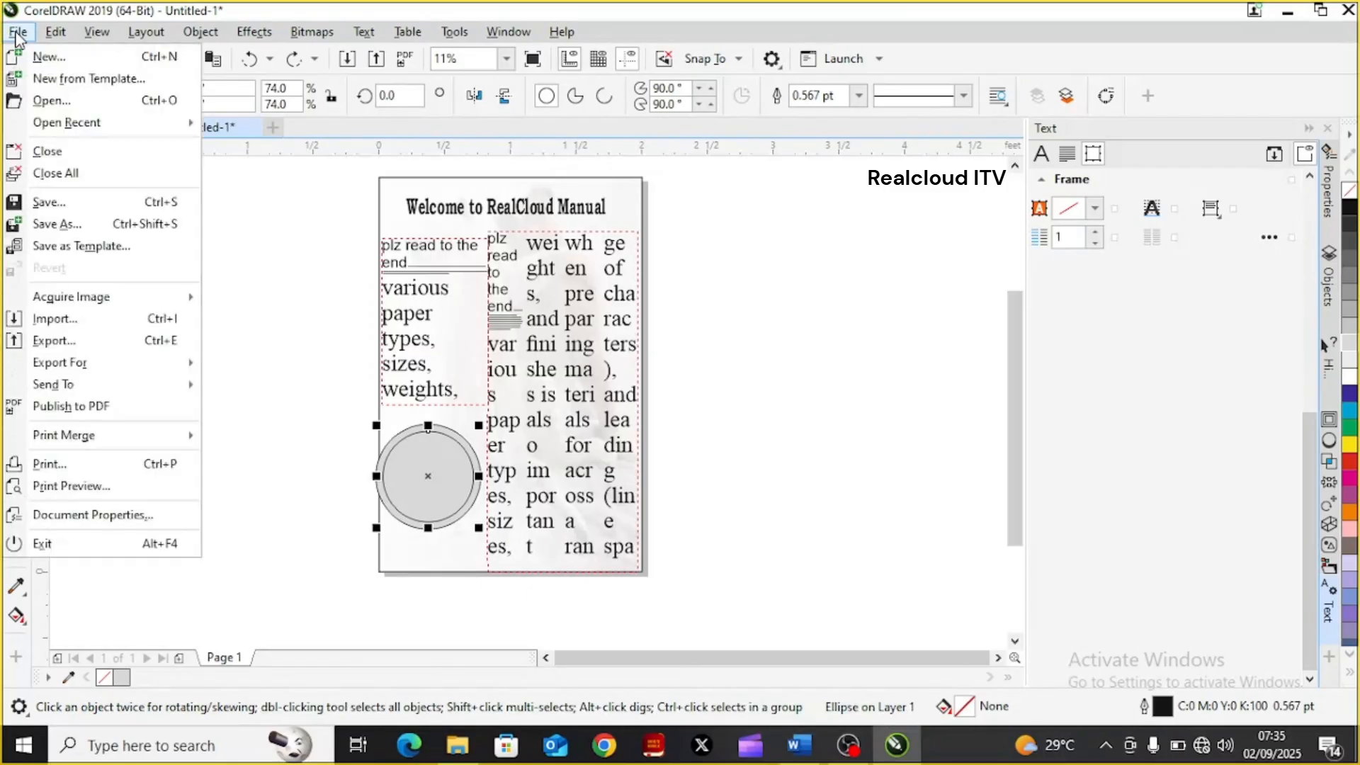
left_click(88, 324)
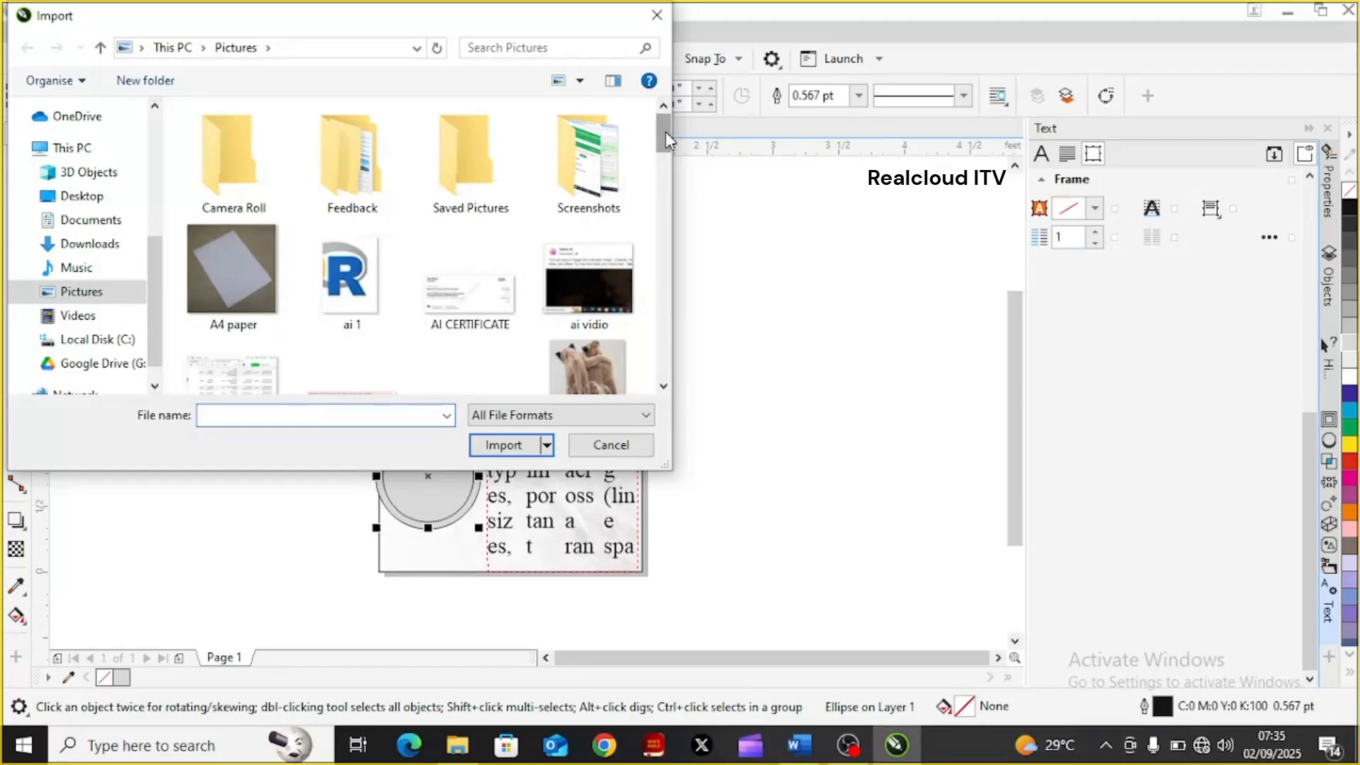
left_click_drag(665, 130, 669, 270)
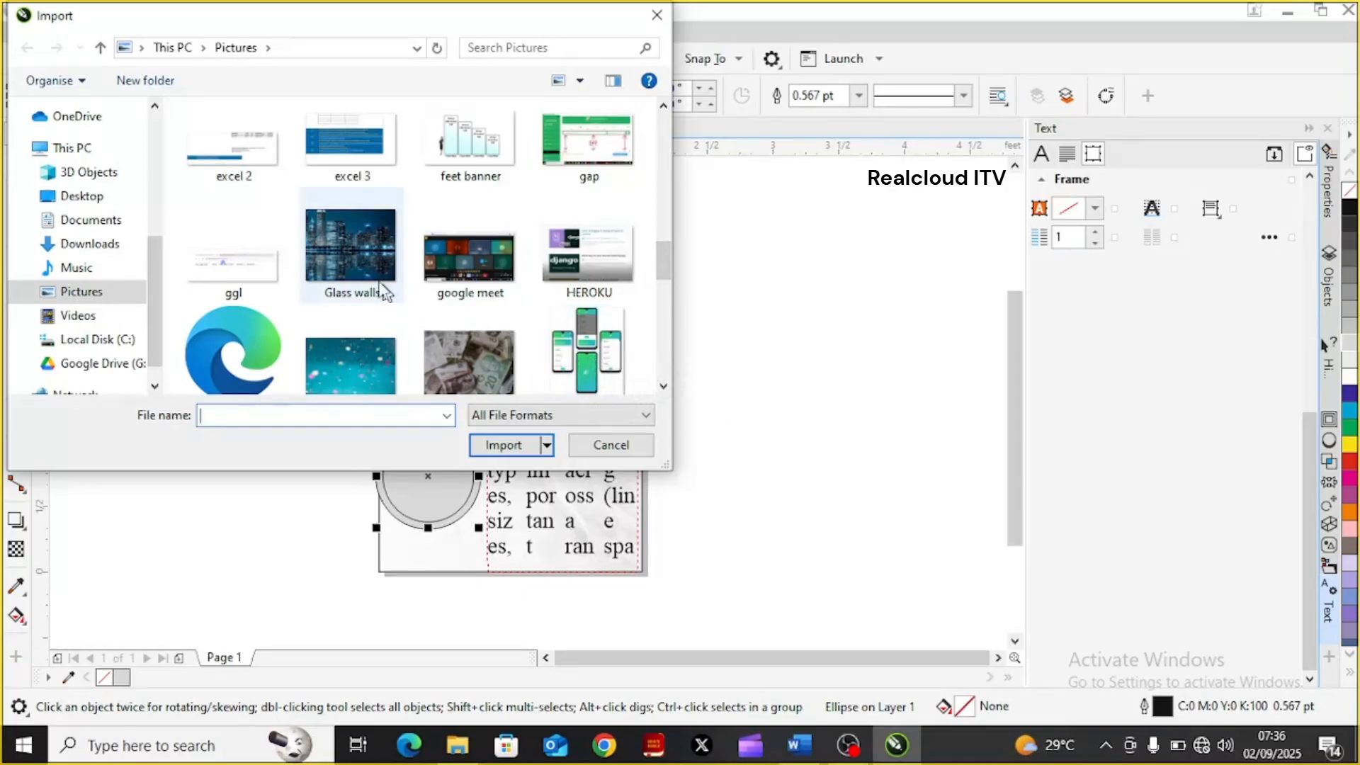
left_click(349, 262)
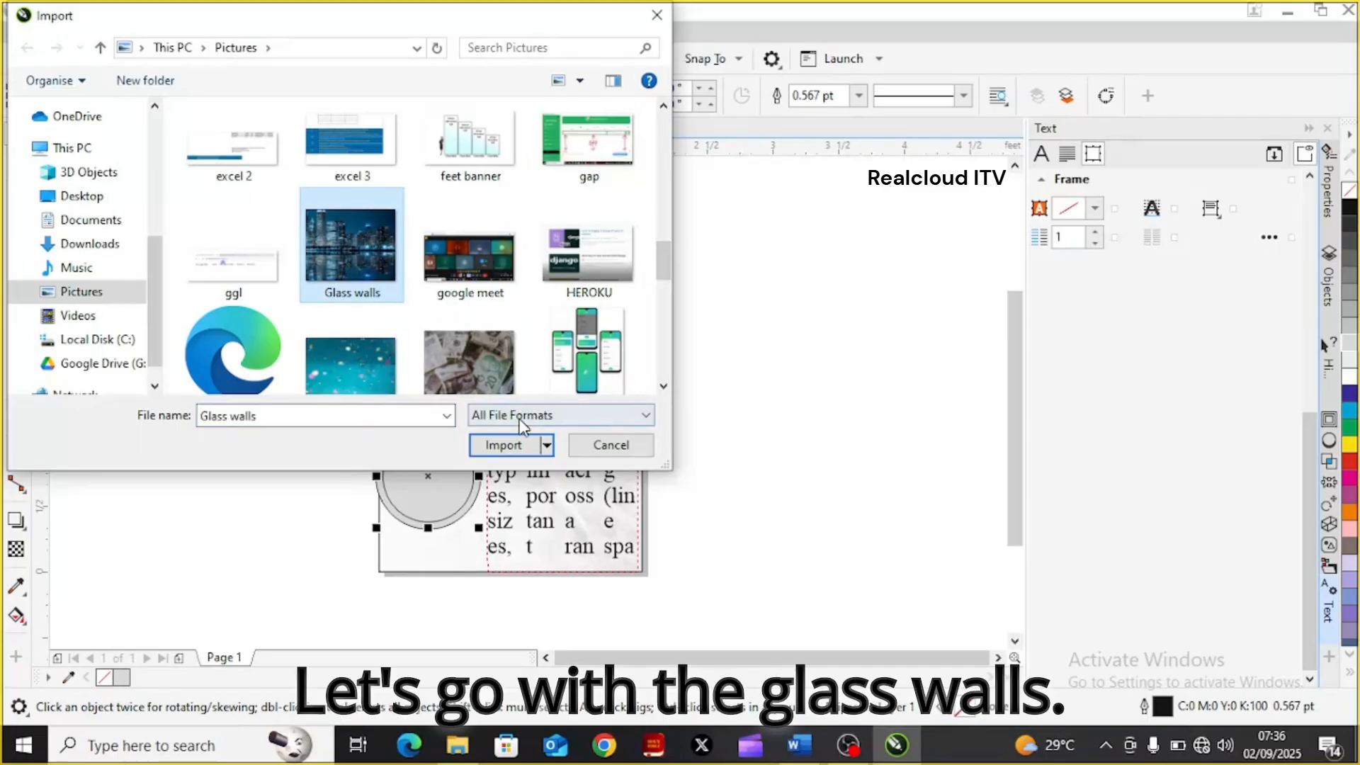
left_click(502, 445)
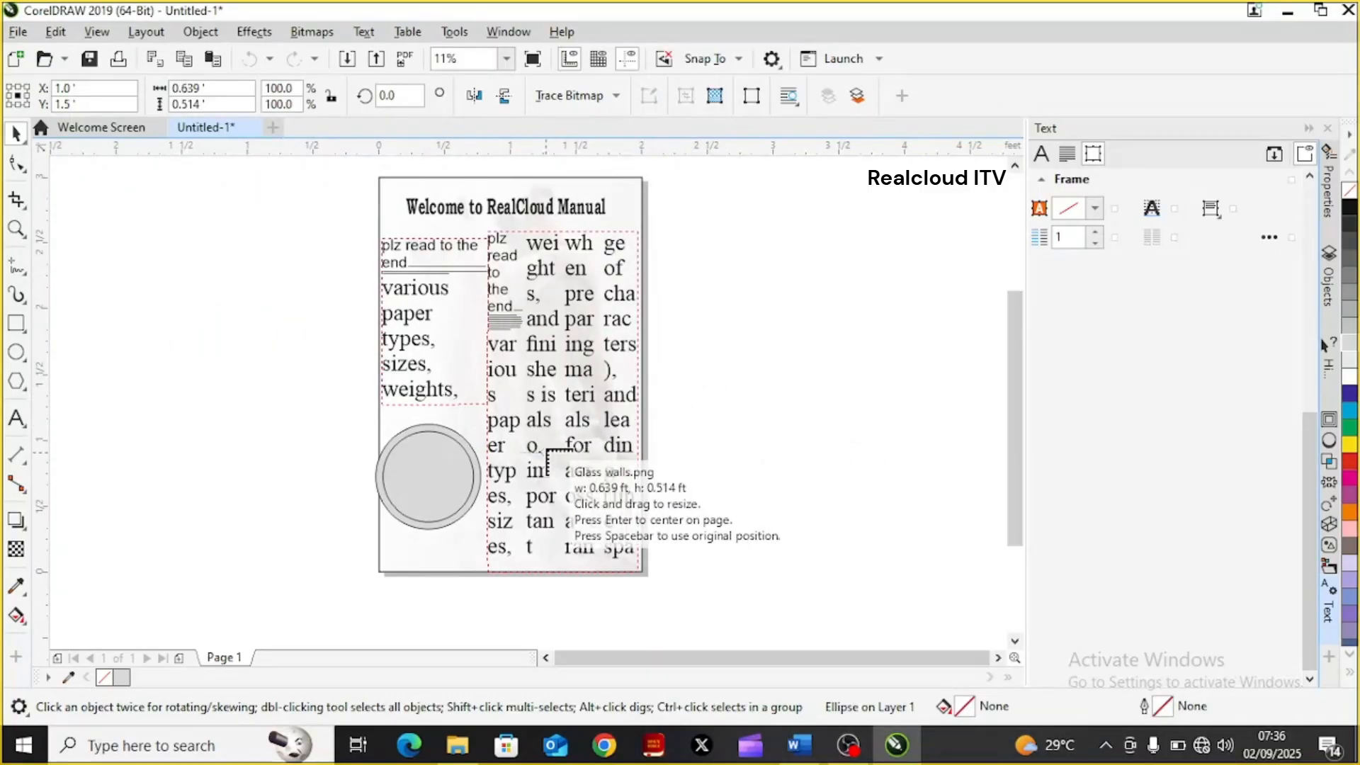
left_click_drag(208, 436, 332, 557)
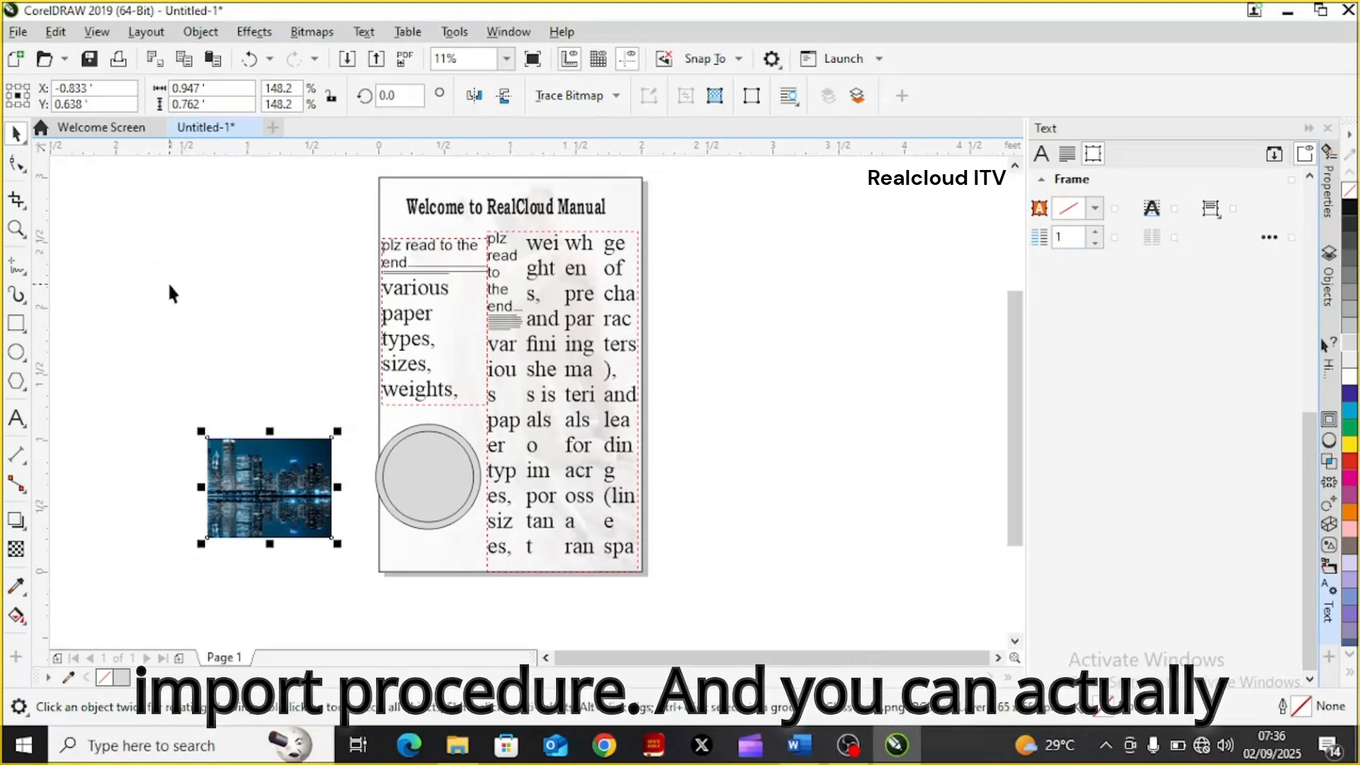
left_click(1319, 11)
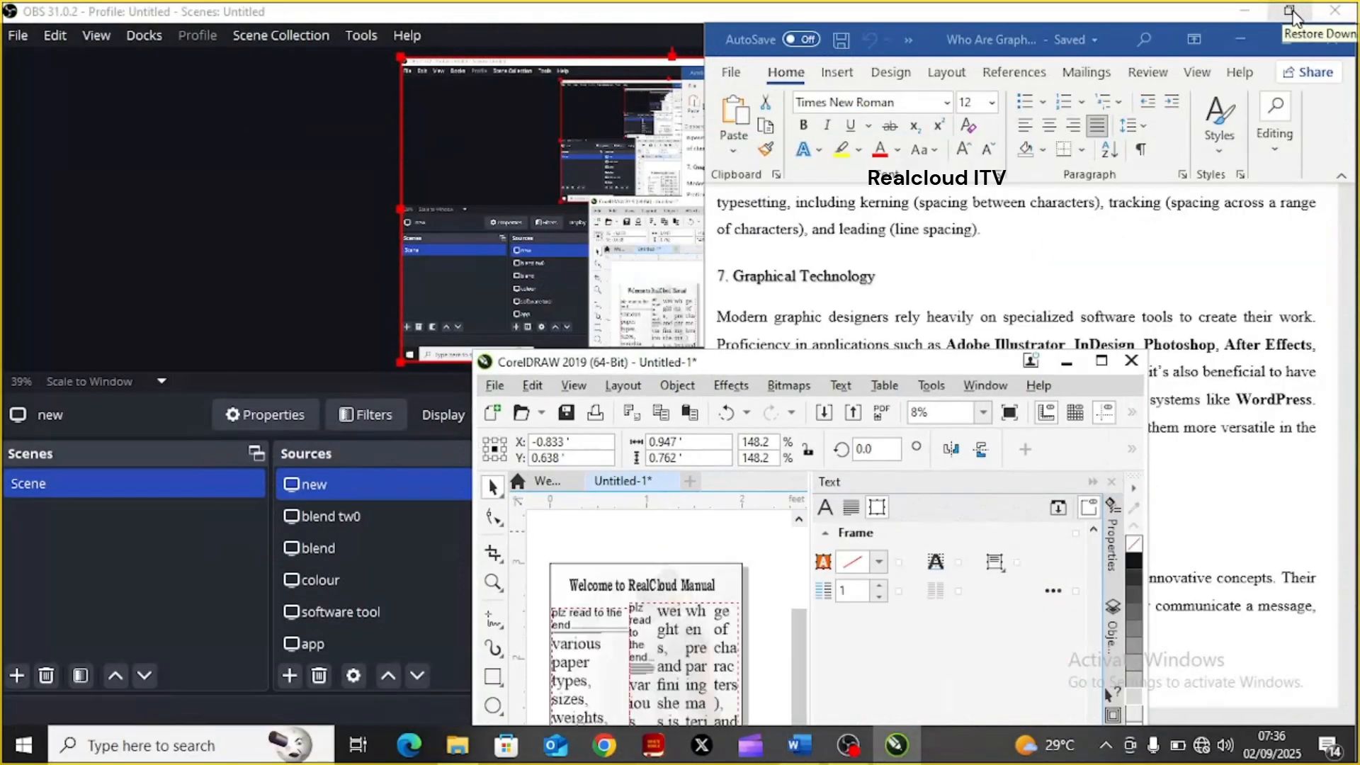
left_click(1289, 10)
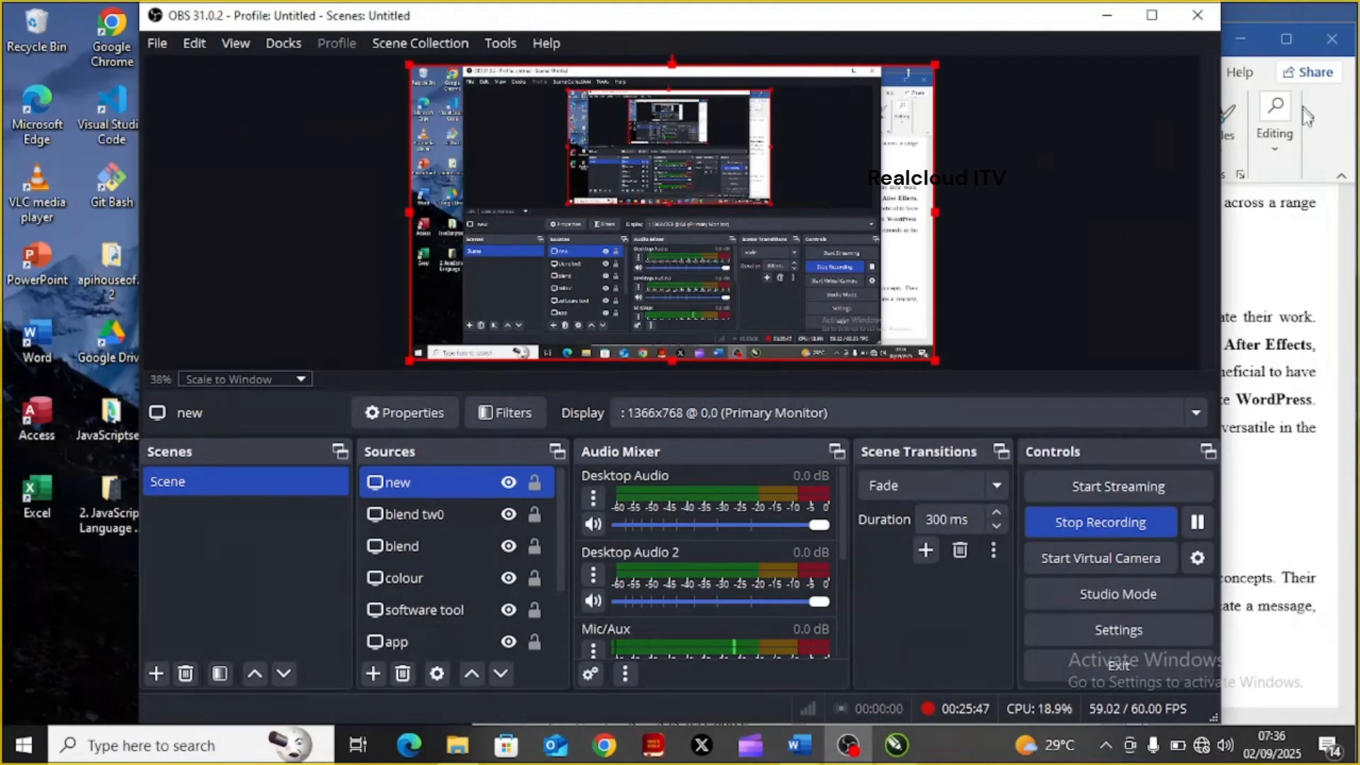
left_click(883, 754)
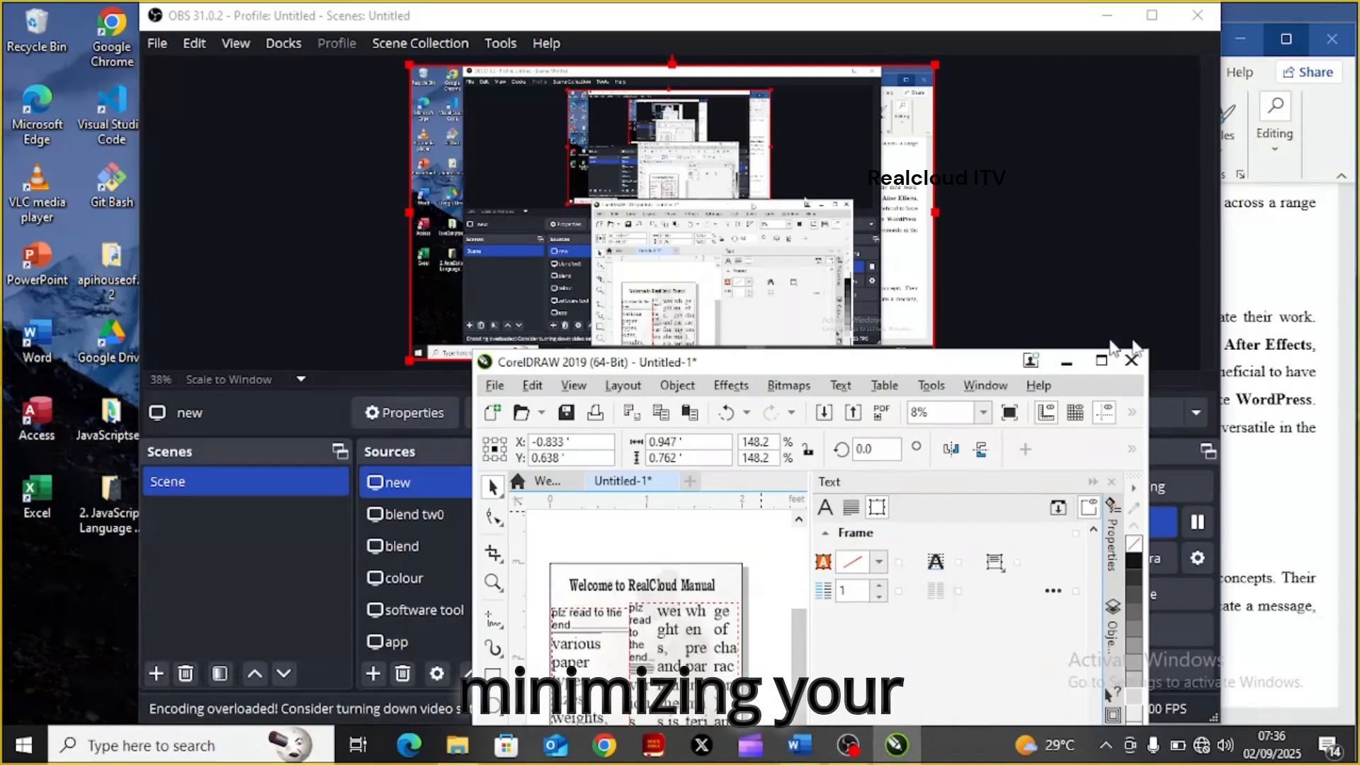
left_click(1100, 363)
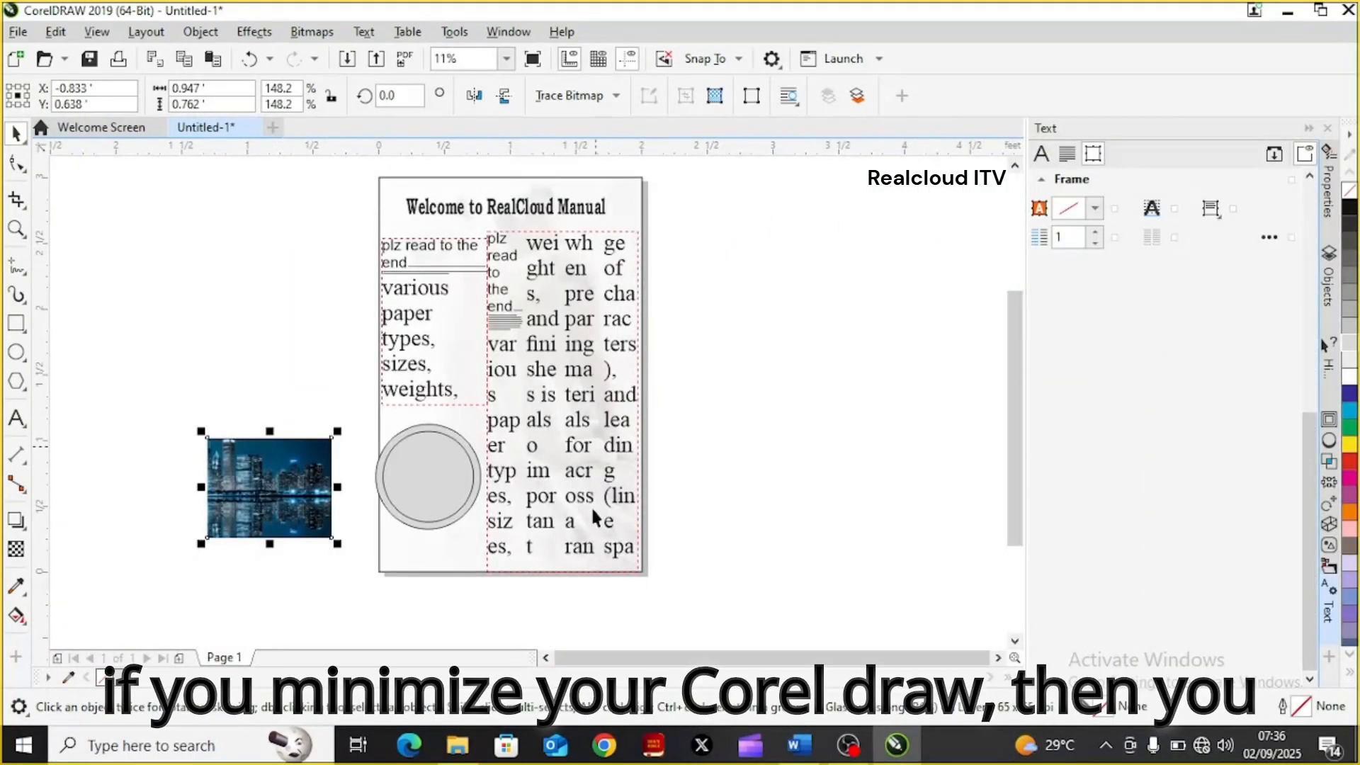
Switch to the Pictures folder in File Explorer, try dragging the datefounder picture, and return to CorelDRAW
left_click(453, 752)
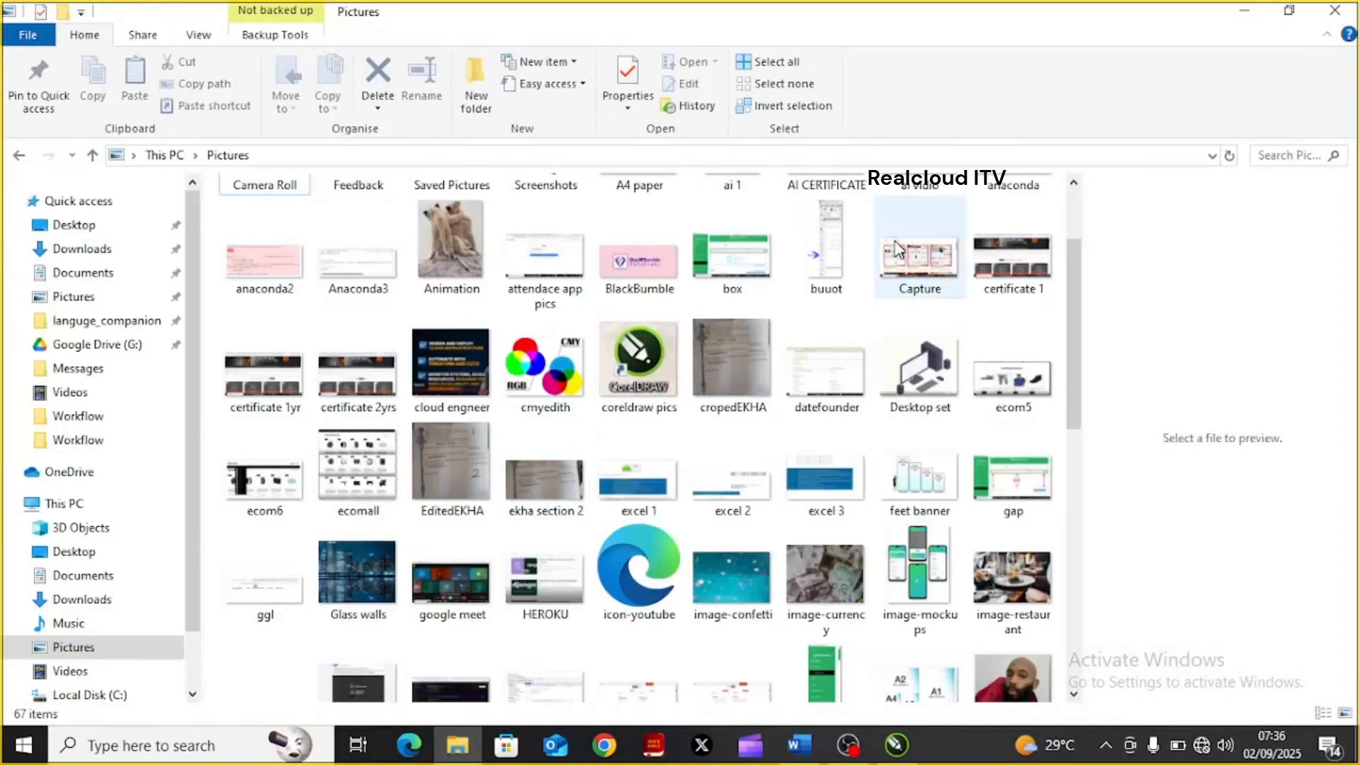
left_click(814, 385)
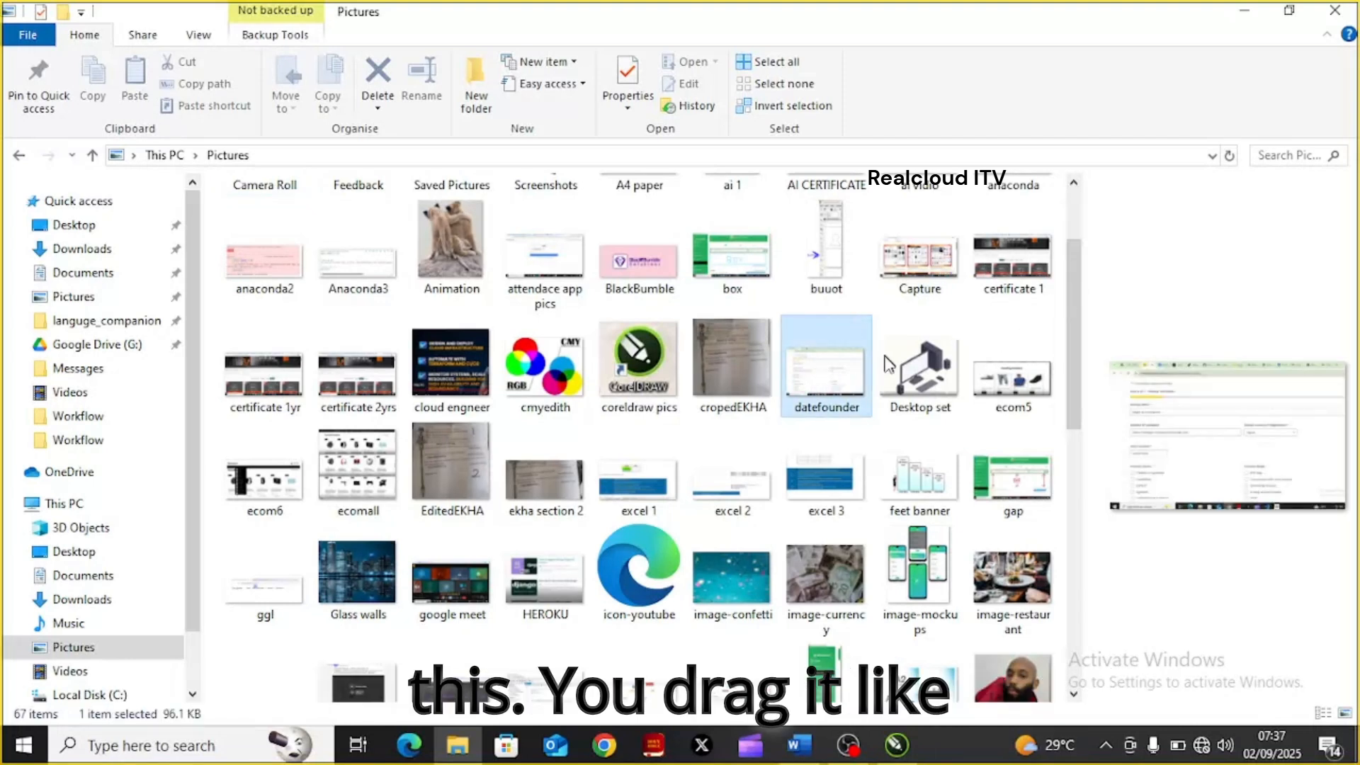
left_click_drag(867, 372, 855, 429)
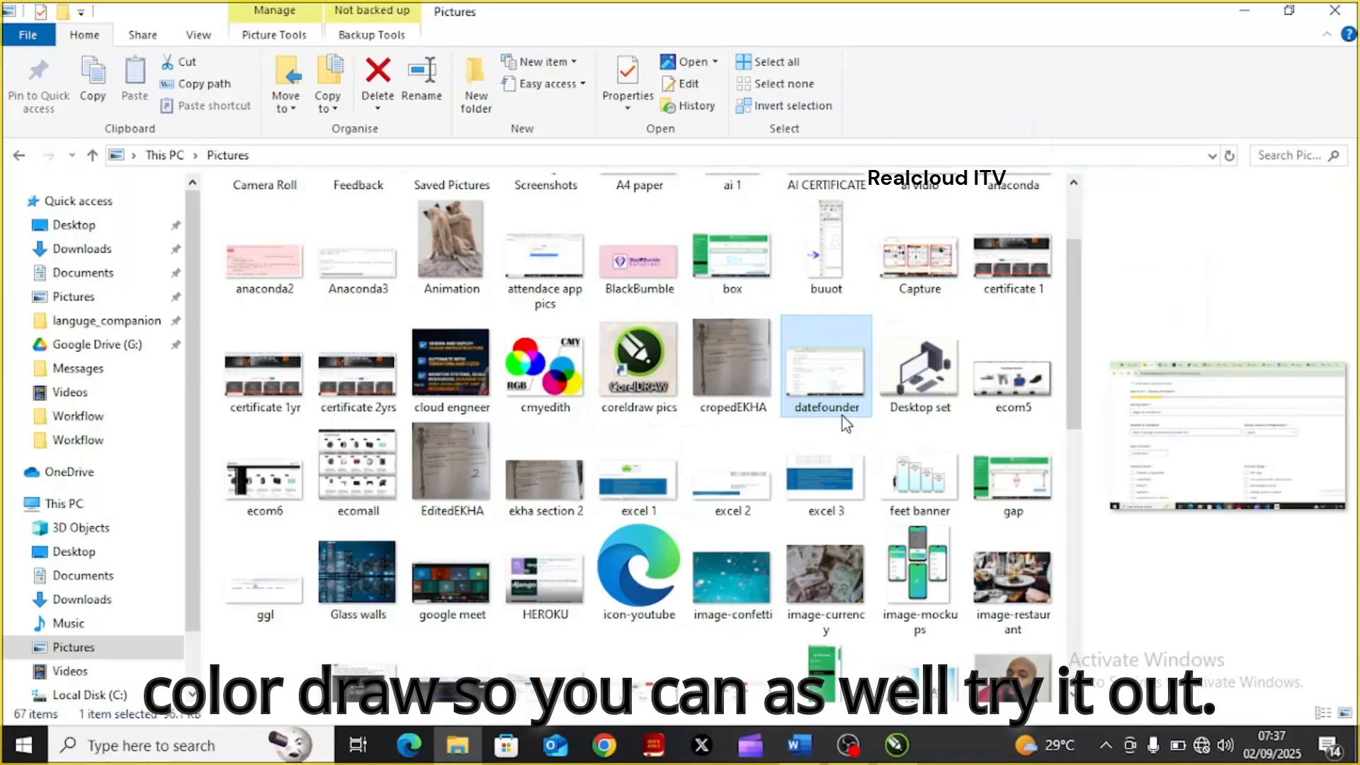
left_click(898, 753)
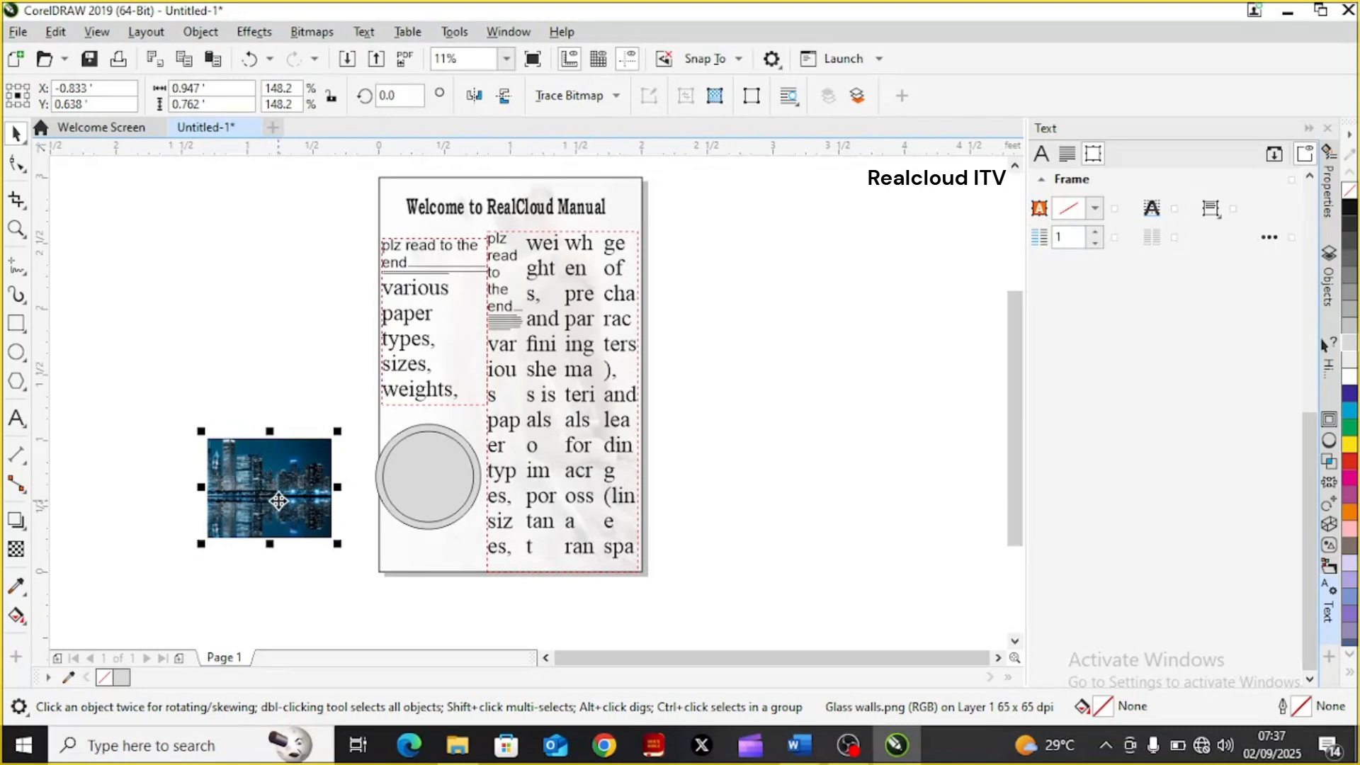
PowerClip the Glass walls picture inside the inner circle on the page
right_click(277, 500)
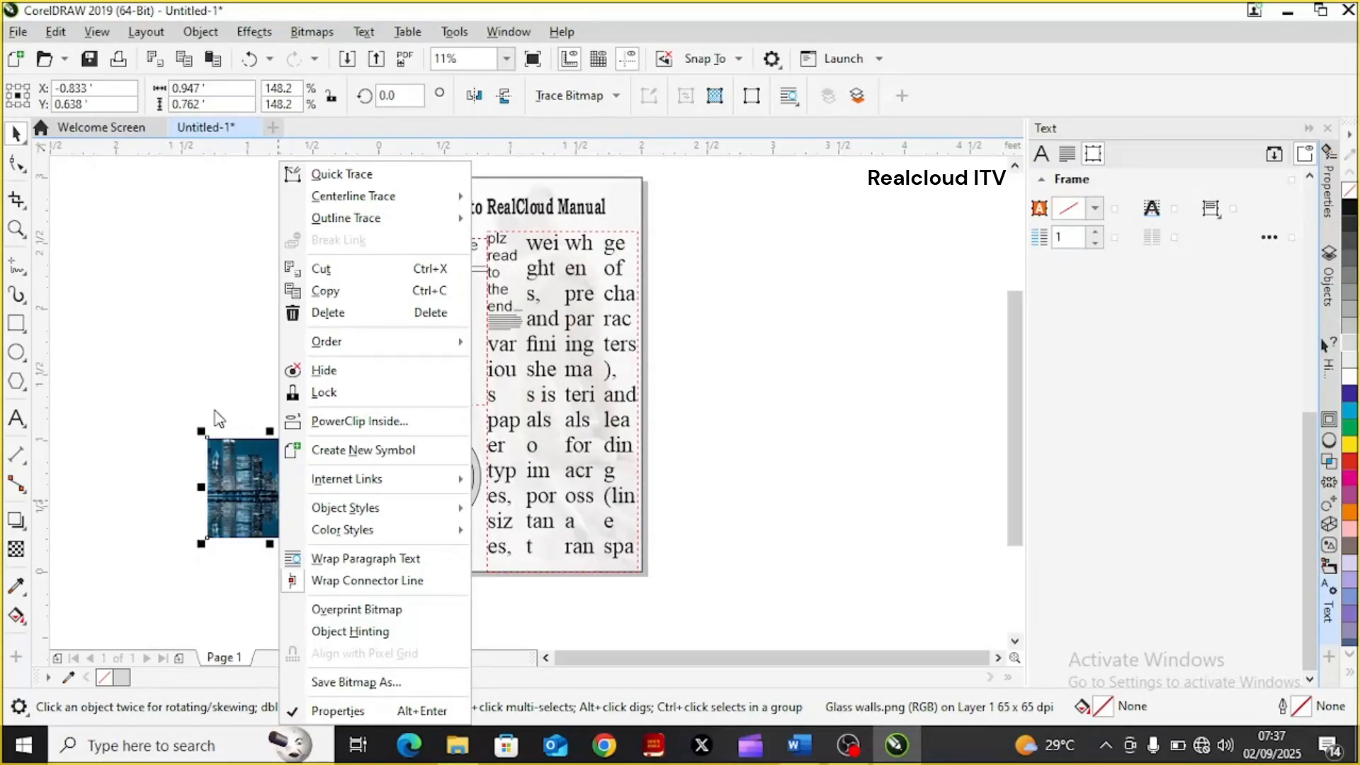
left_click(375, 422)
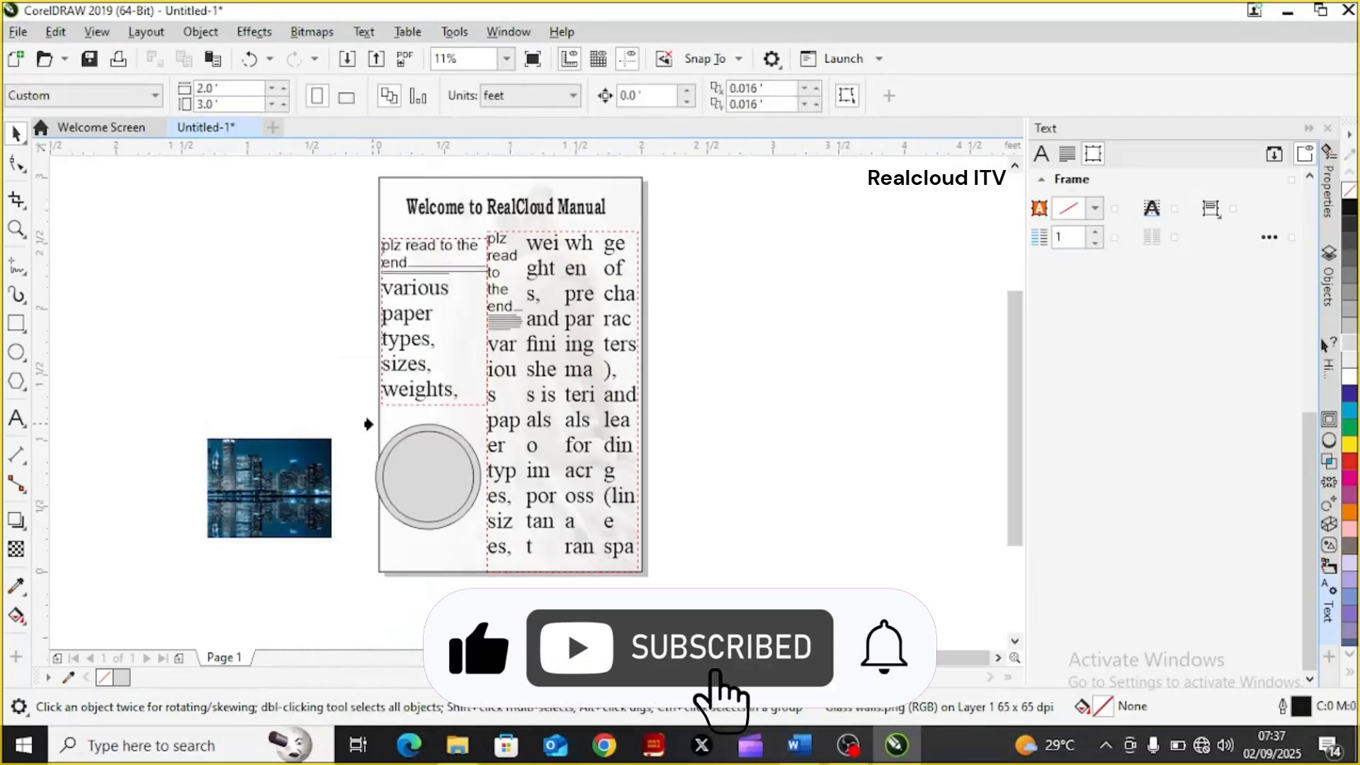
left_click(405, 479)
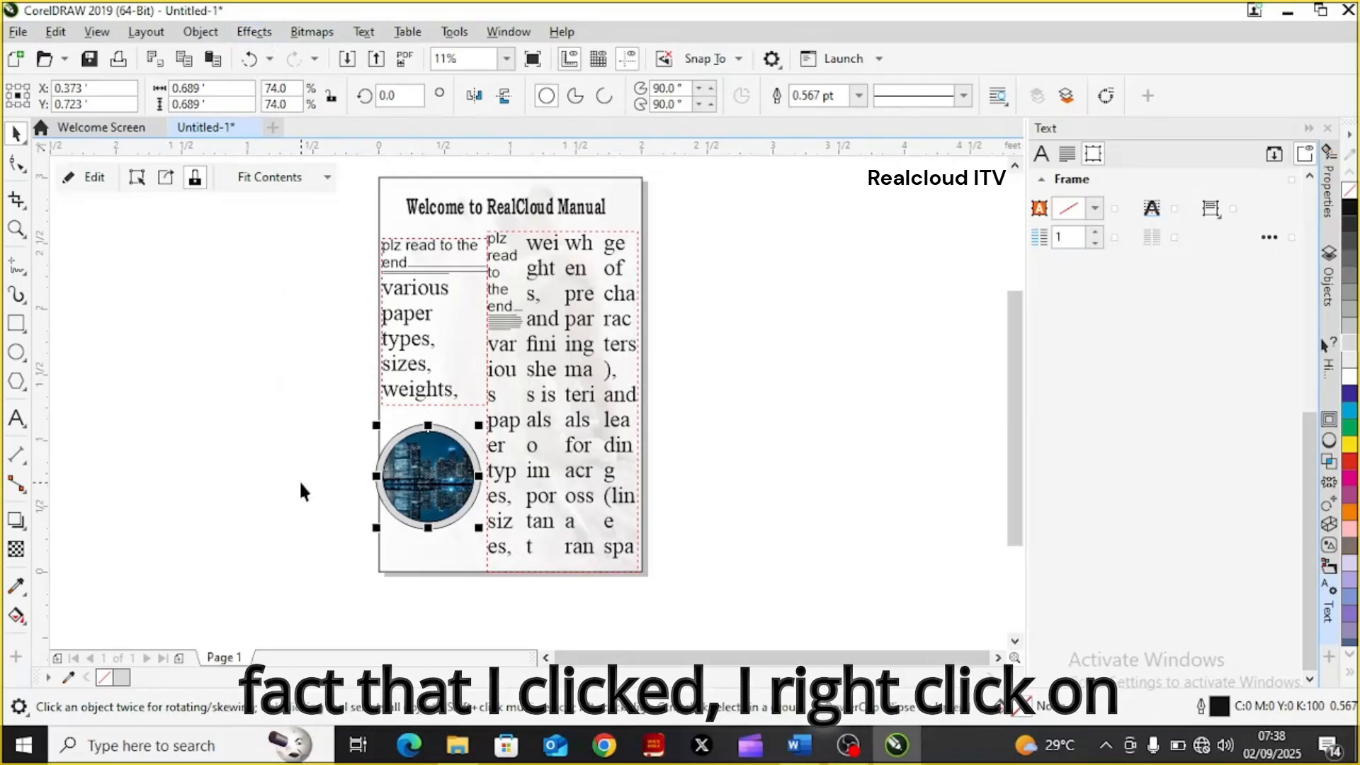
right_click(451, 474)
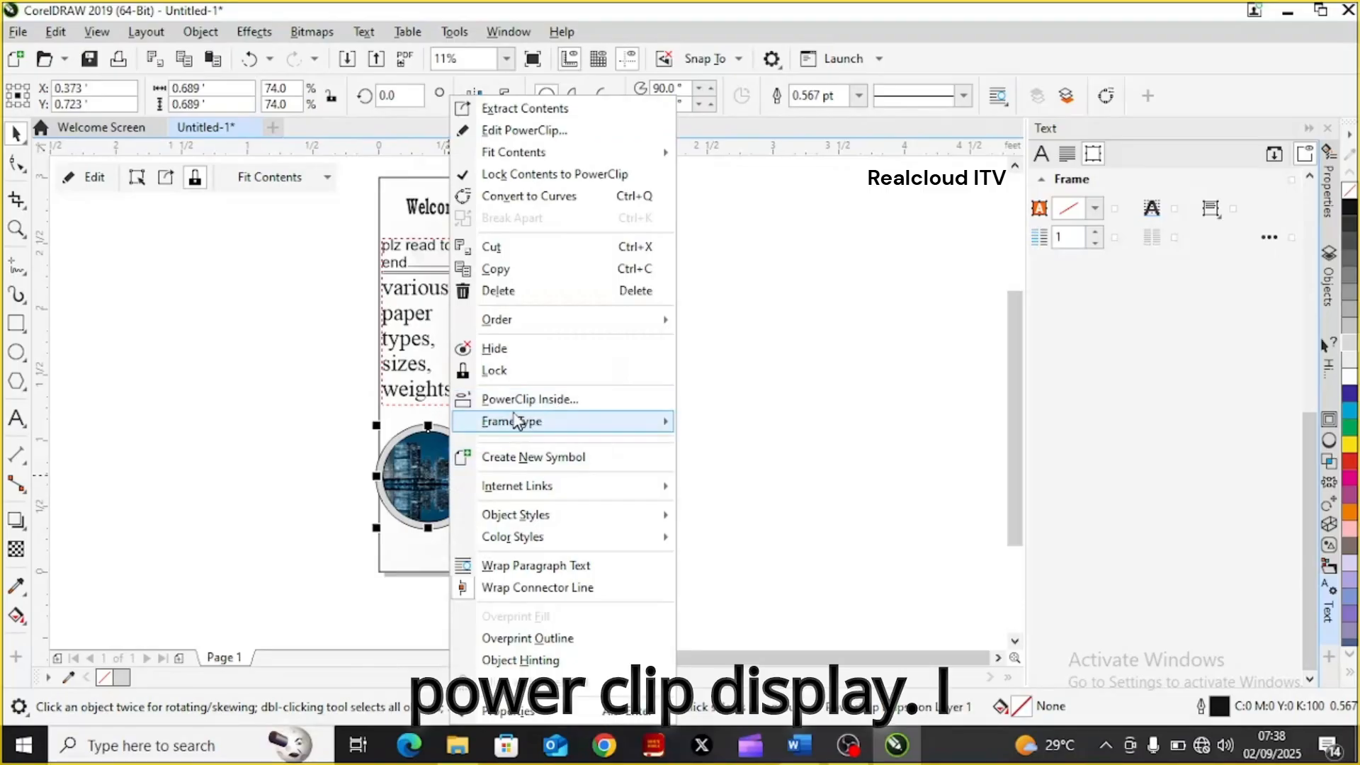
mouse_move(520, 421)
left_click(220, 352)
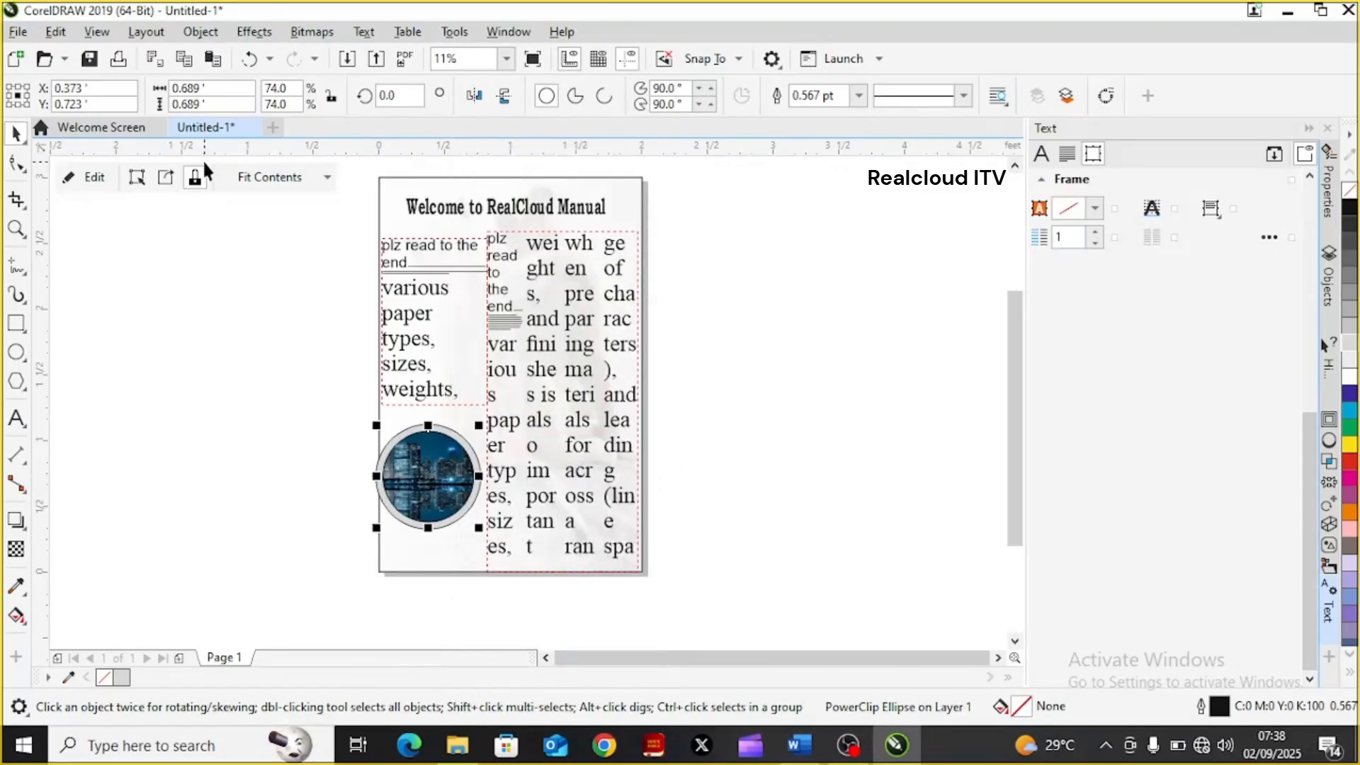
left_click(255, 31)
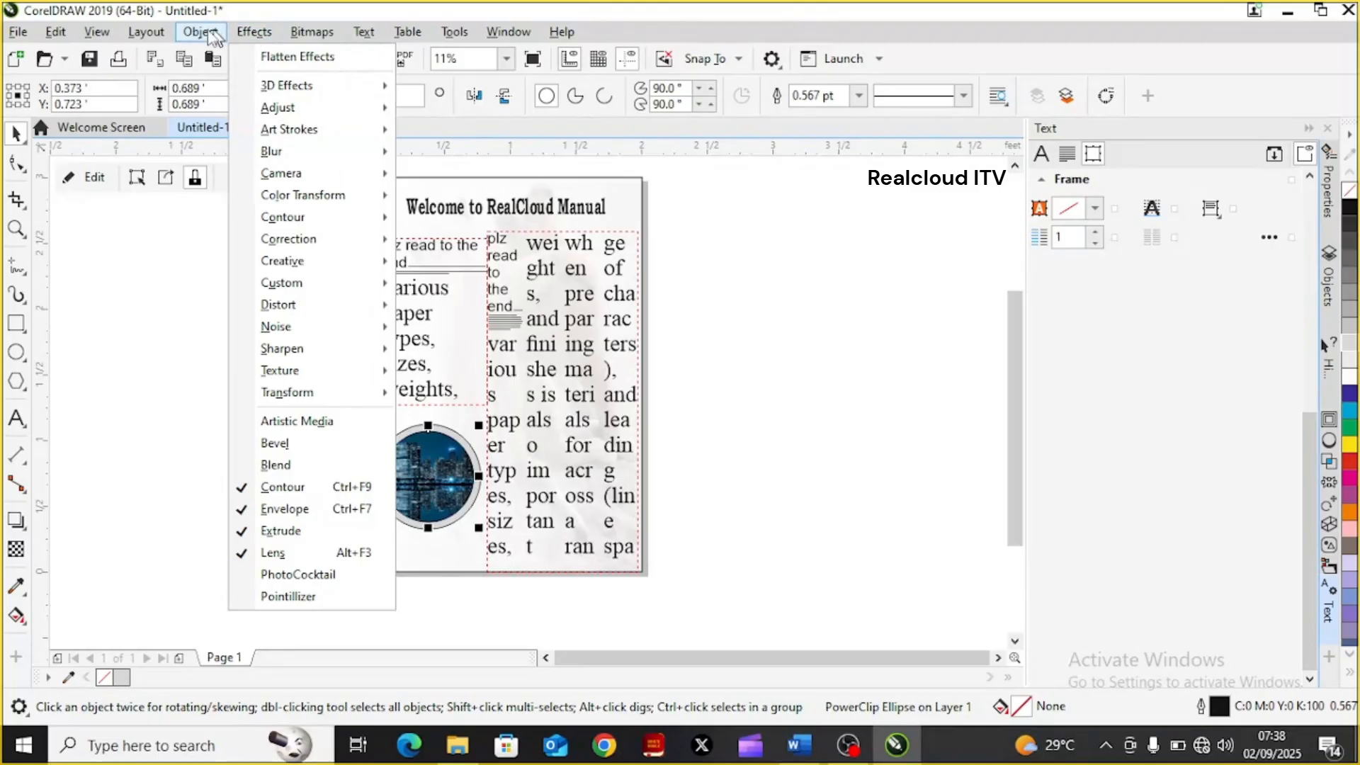
mouse_move(206, 35)
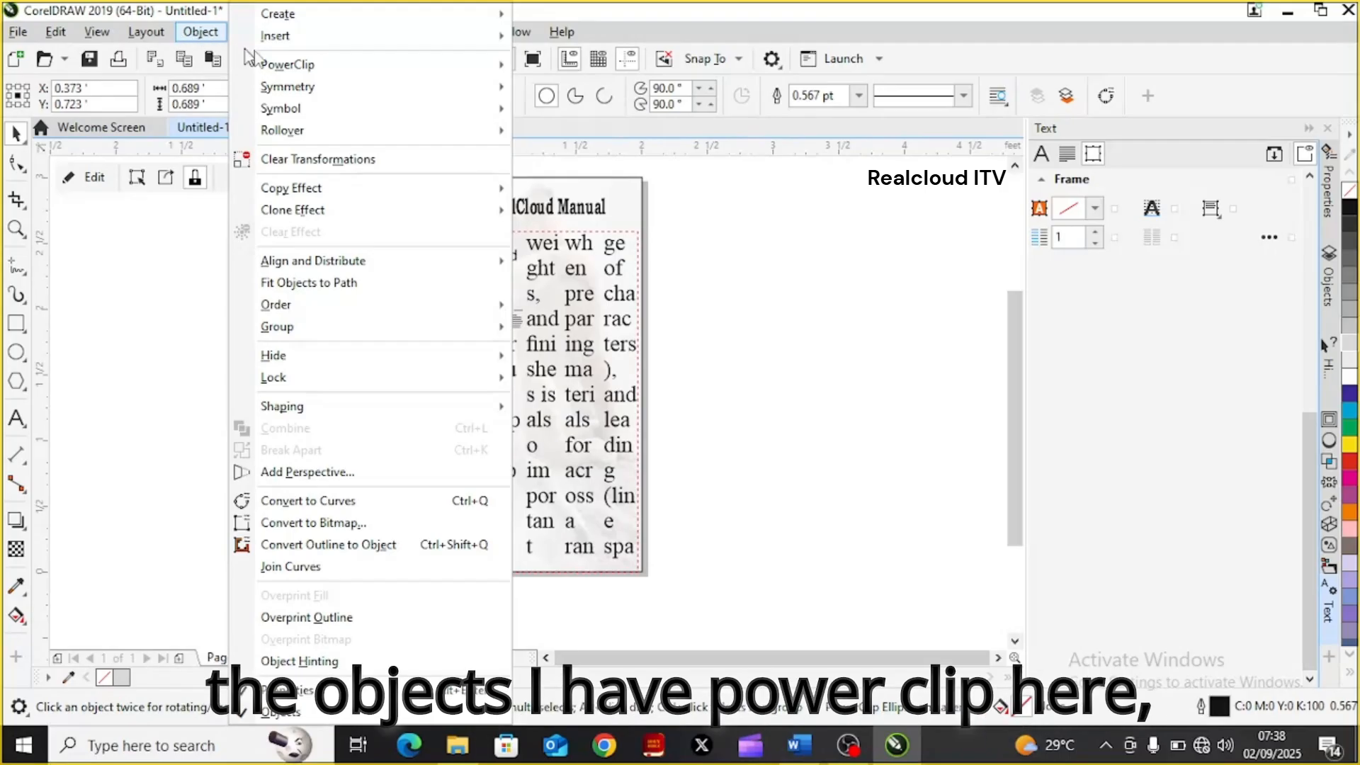
mouse_move(291, 74)
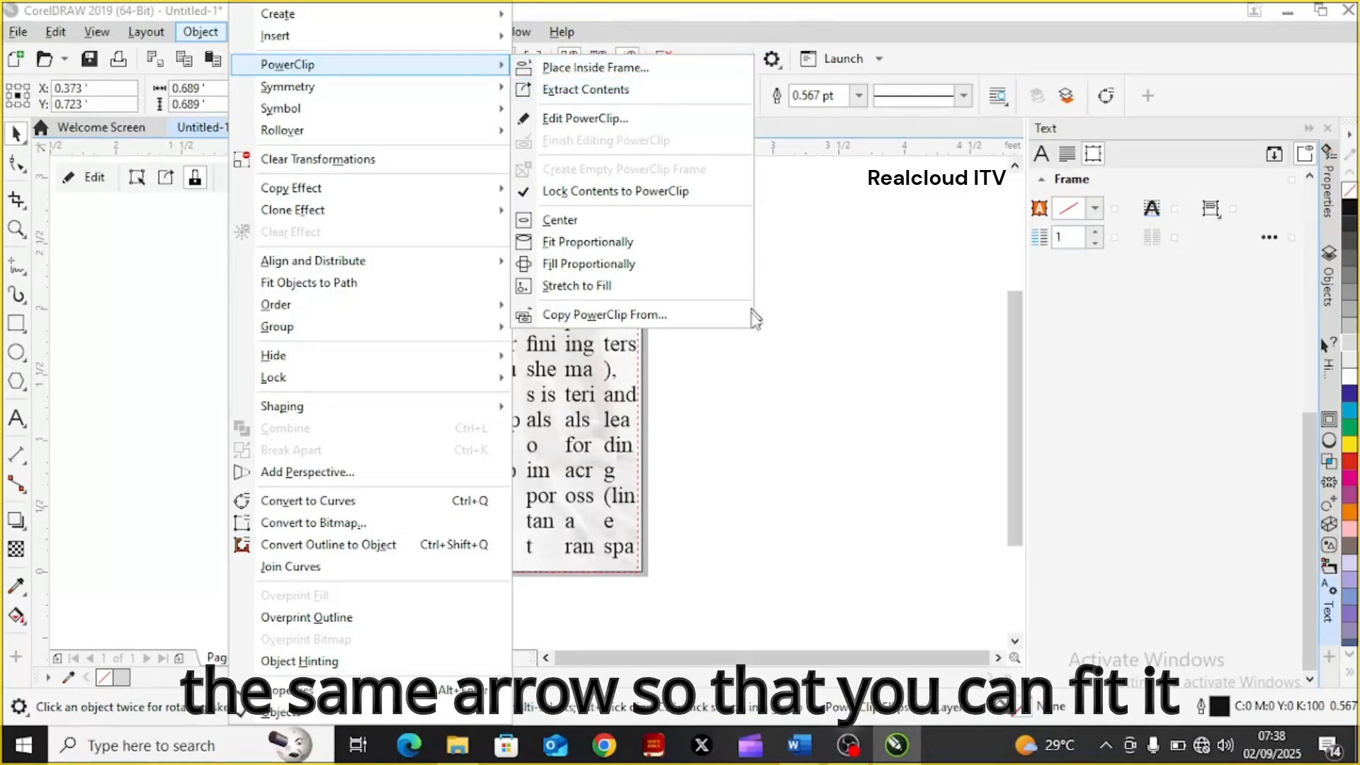
left_click(742, 415)
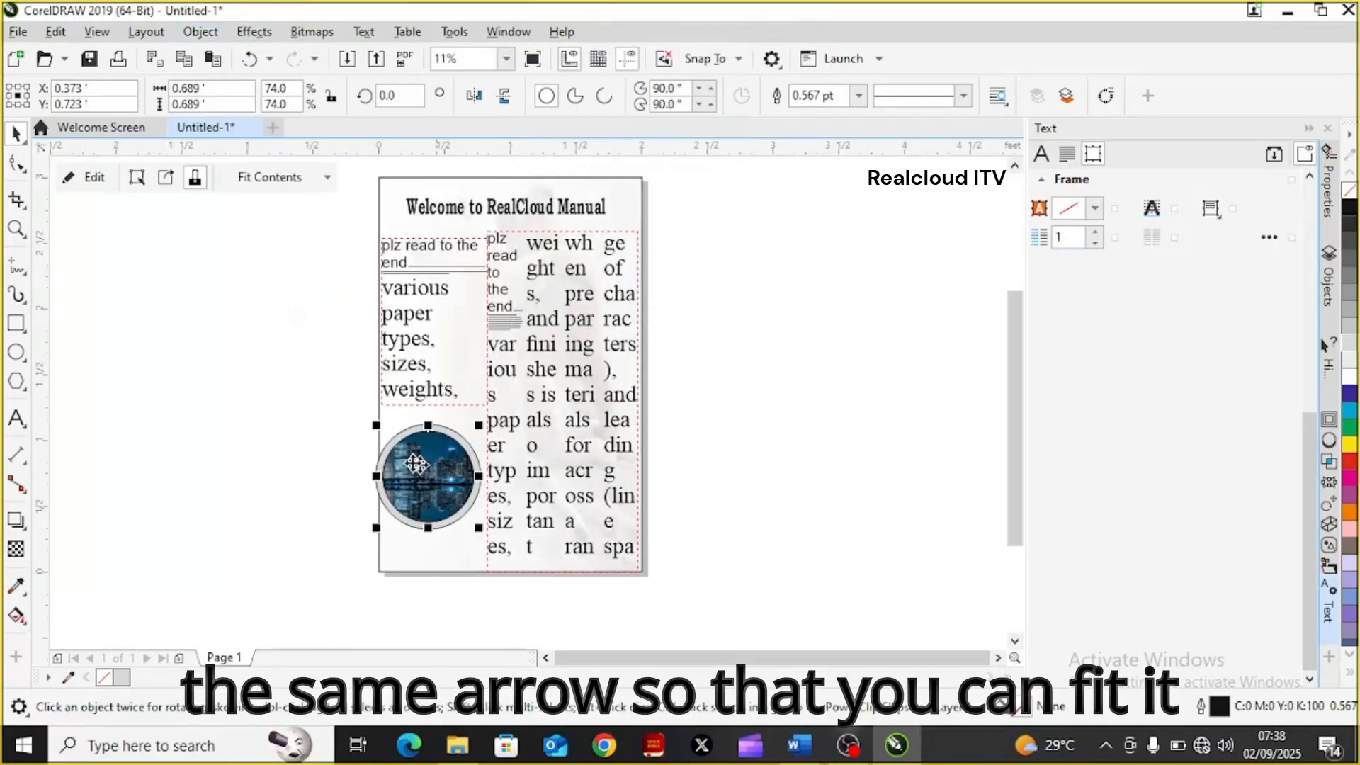